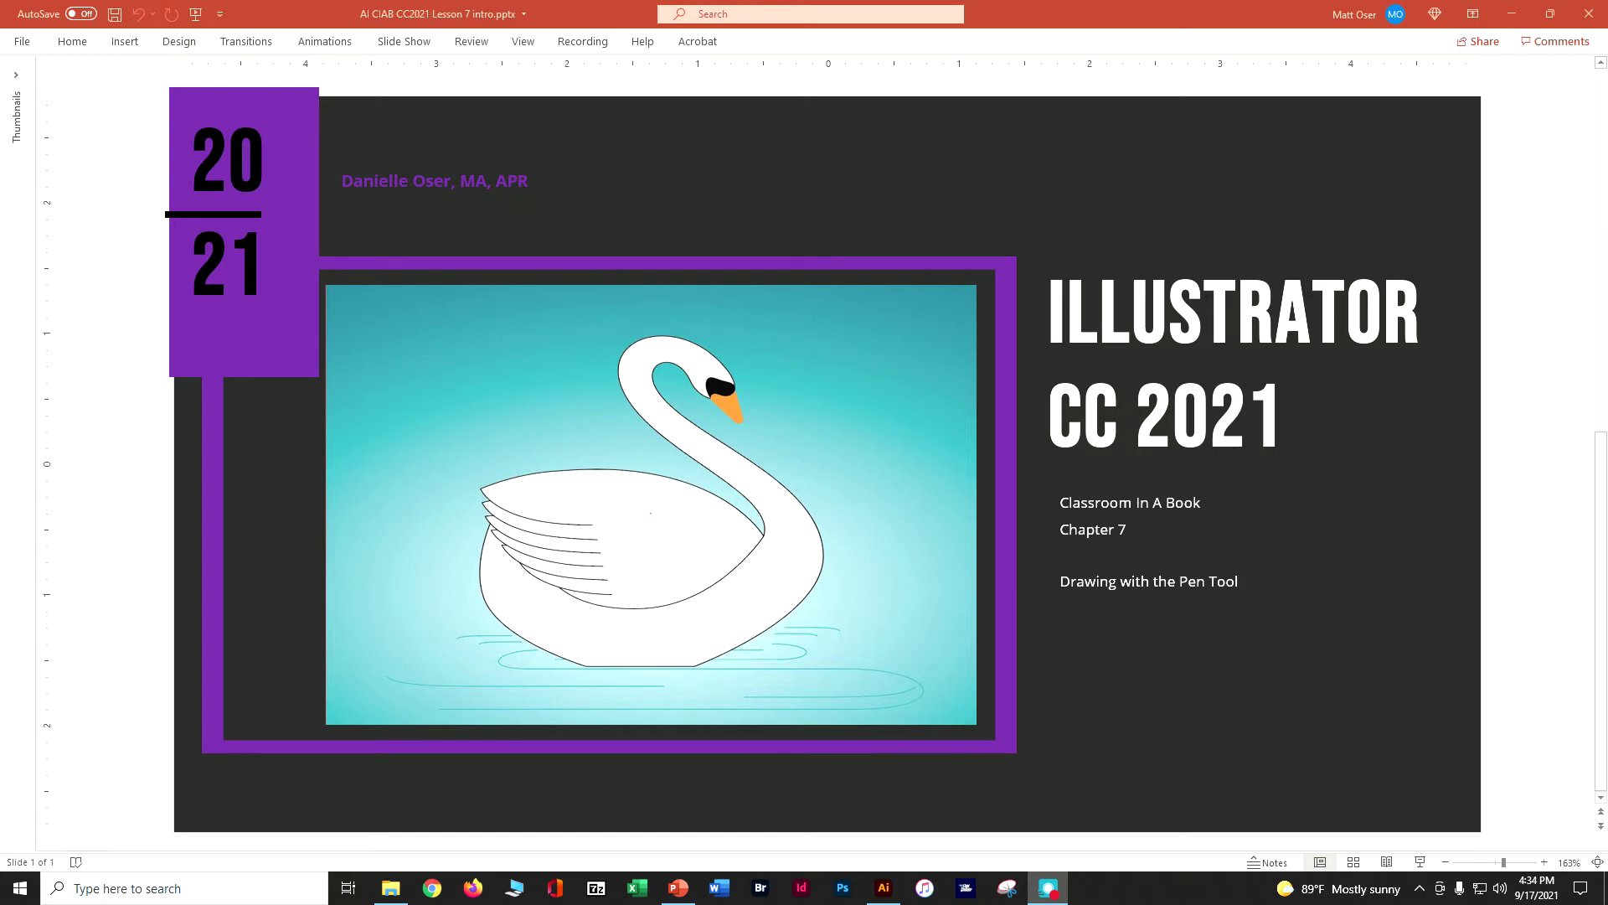
# Switch to Illustrator and open L7_start.ai from the Lesson07 folder
pyautogui.click(1512, 13)
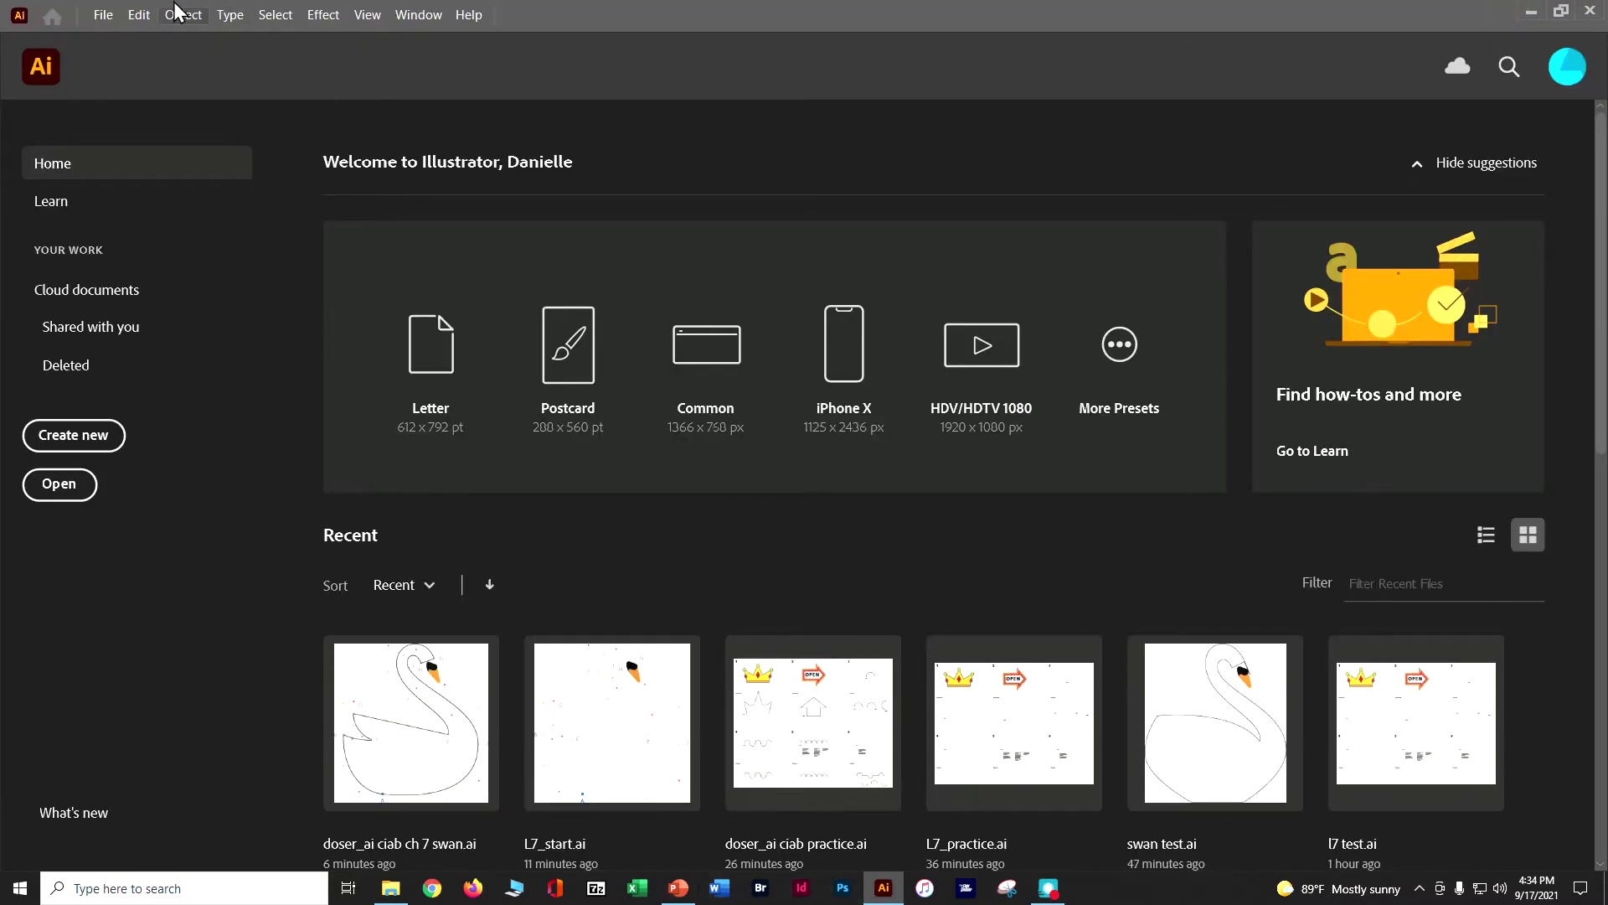
pyautogui.click(103, 17)
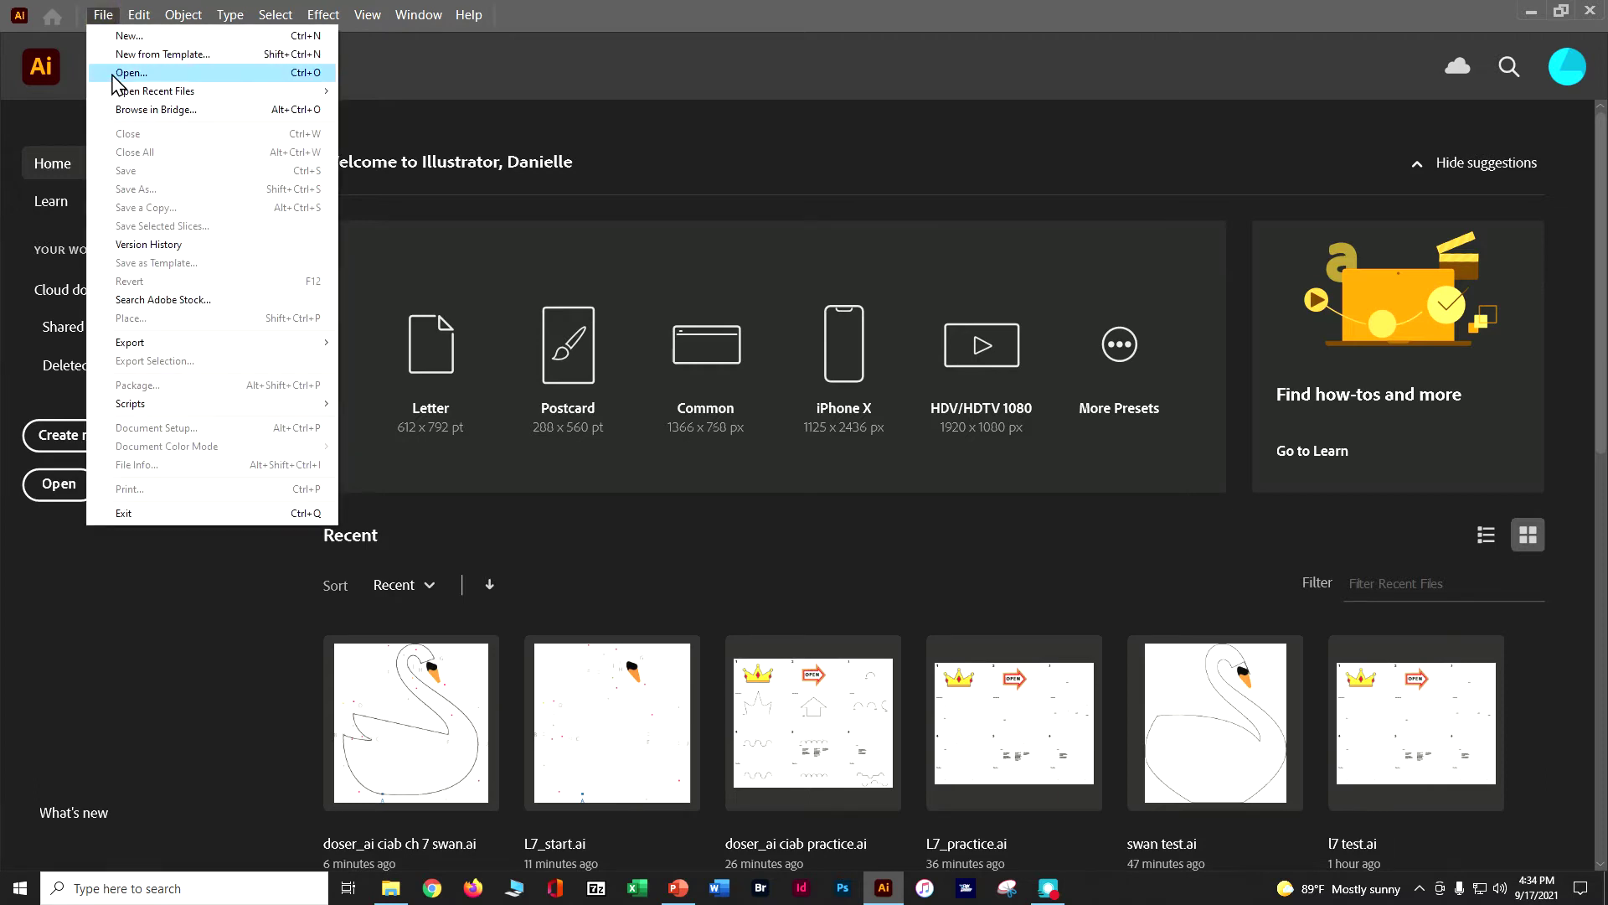
pyautogui.click(113, 77)
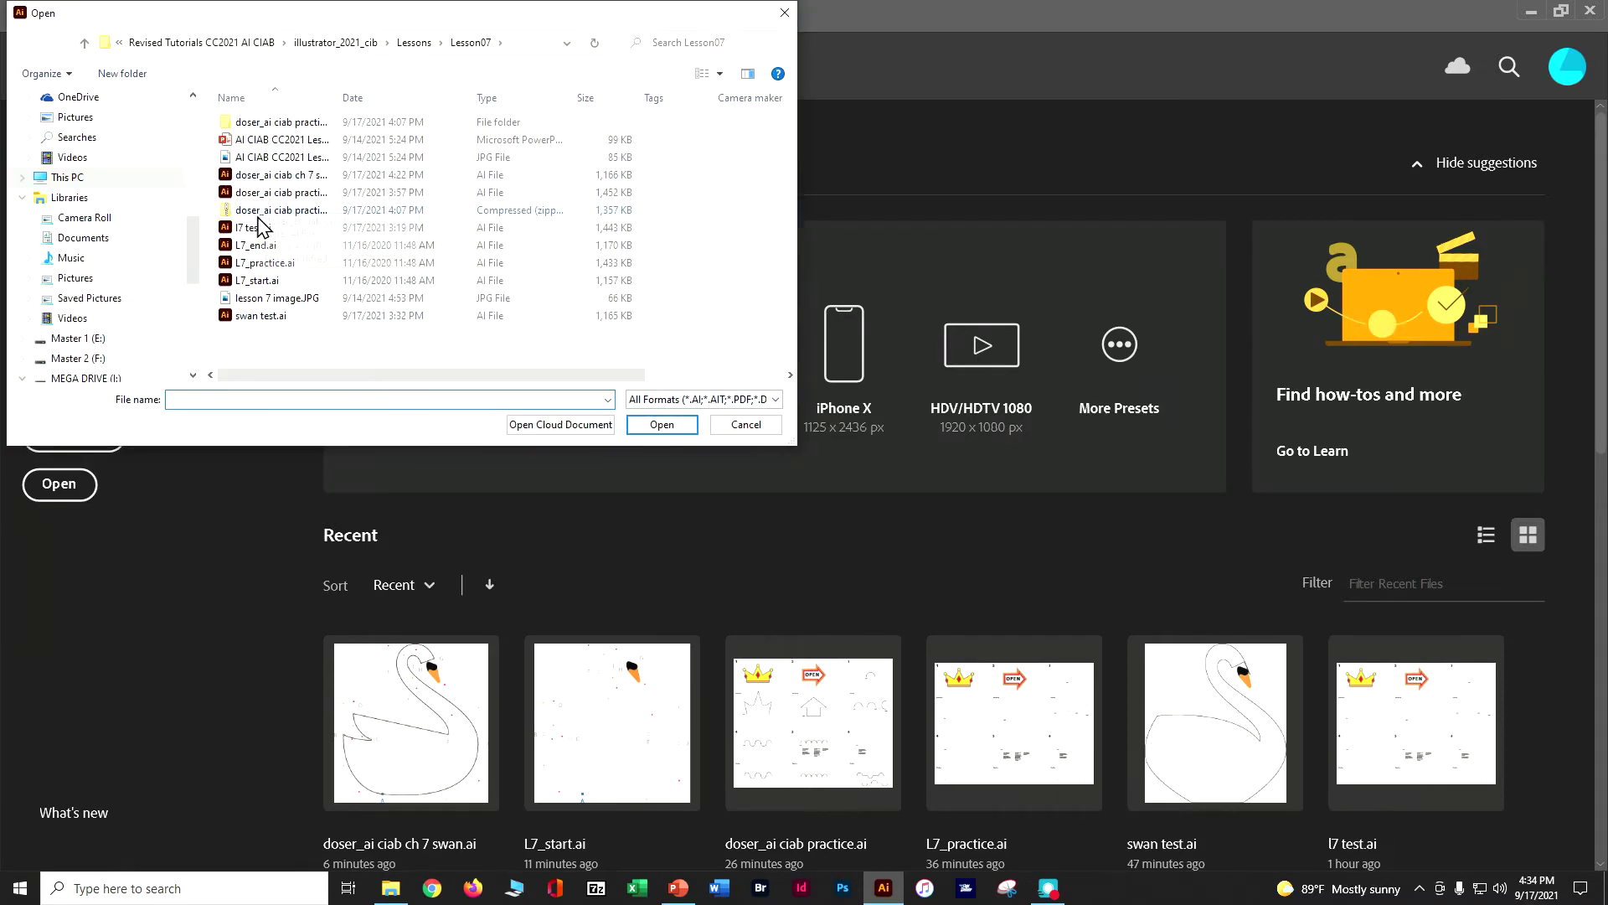
pyautogui.click(255, 282)
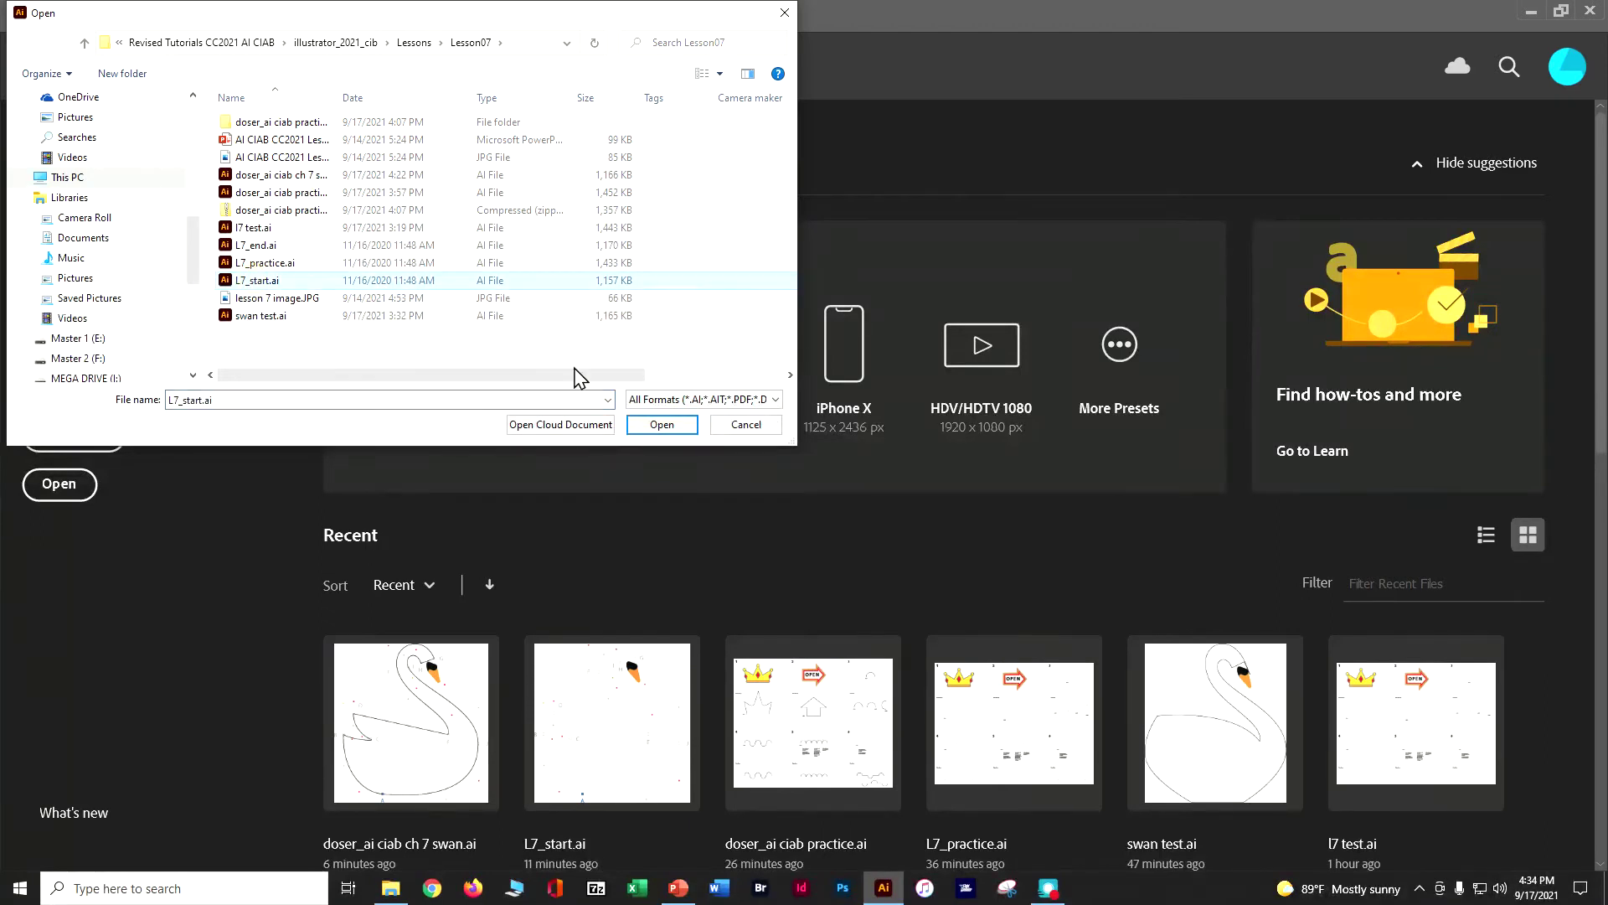
pyautogui.click(653, 424)
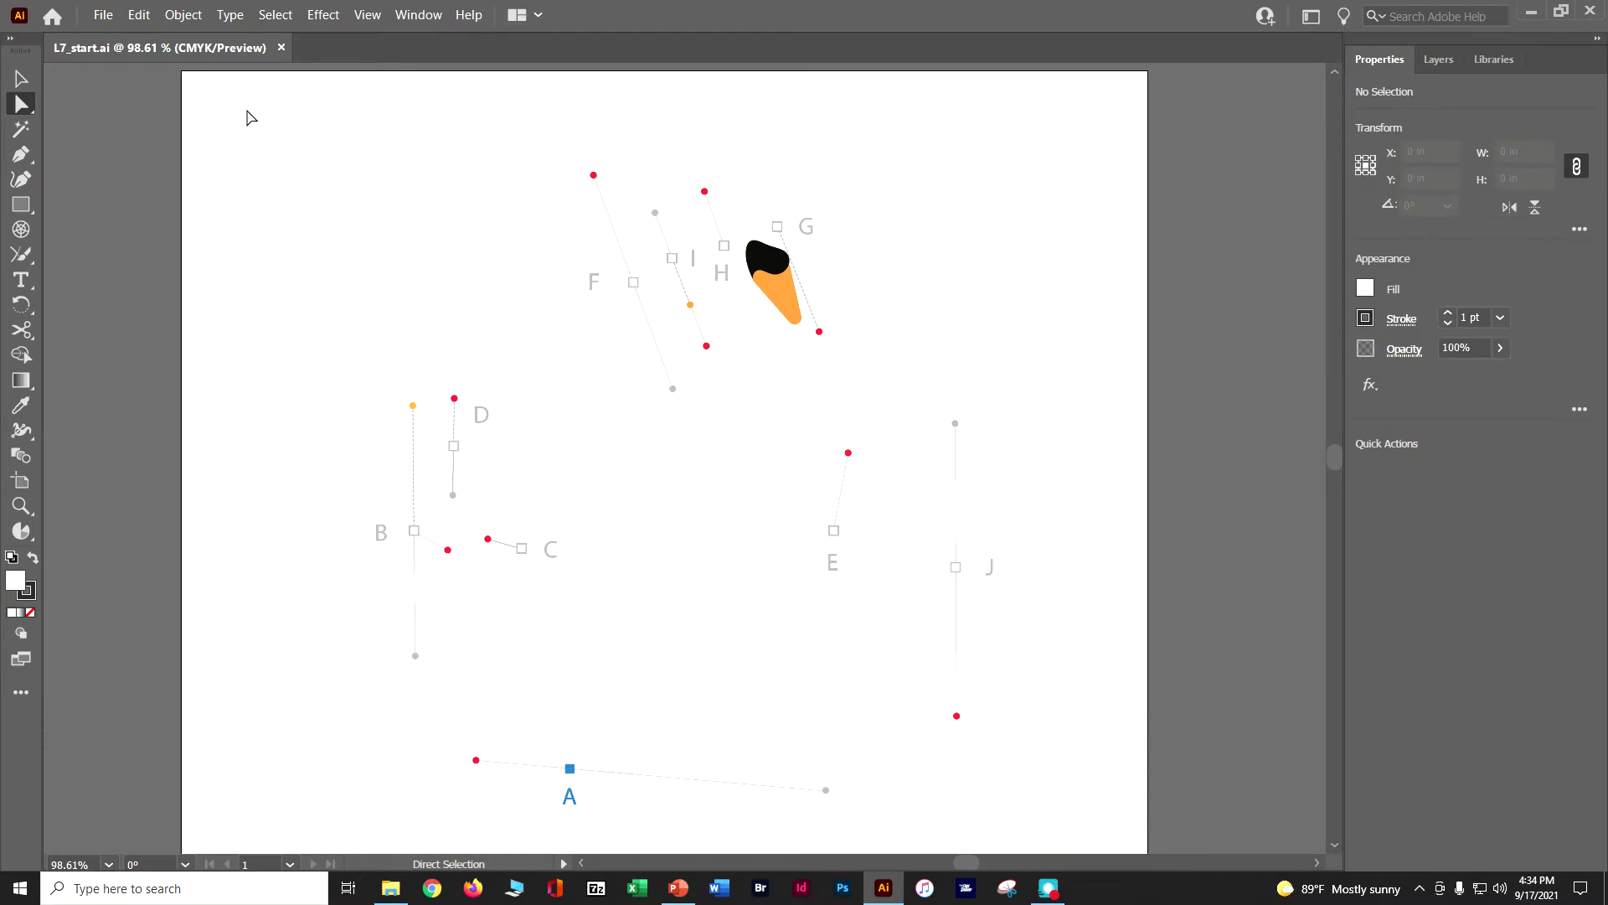
# Save the document as an Illustrator file named with the author's surname plus "_ai ciab ch 7 swan", keeping the default Illustrator options
pyautogui.click(103, 15)
pyautogui.click(154, 191)
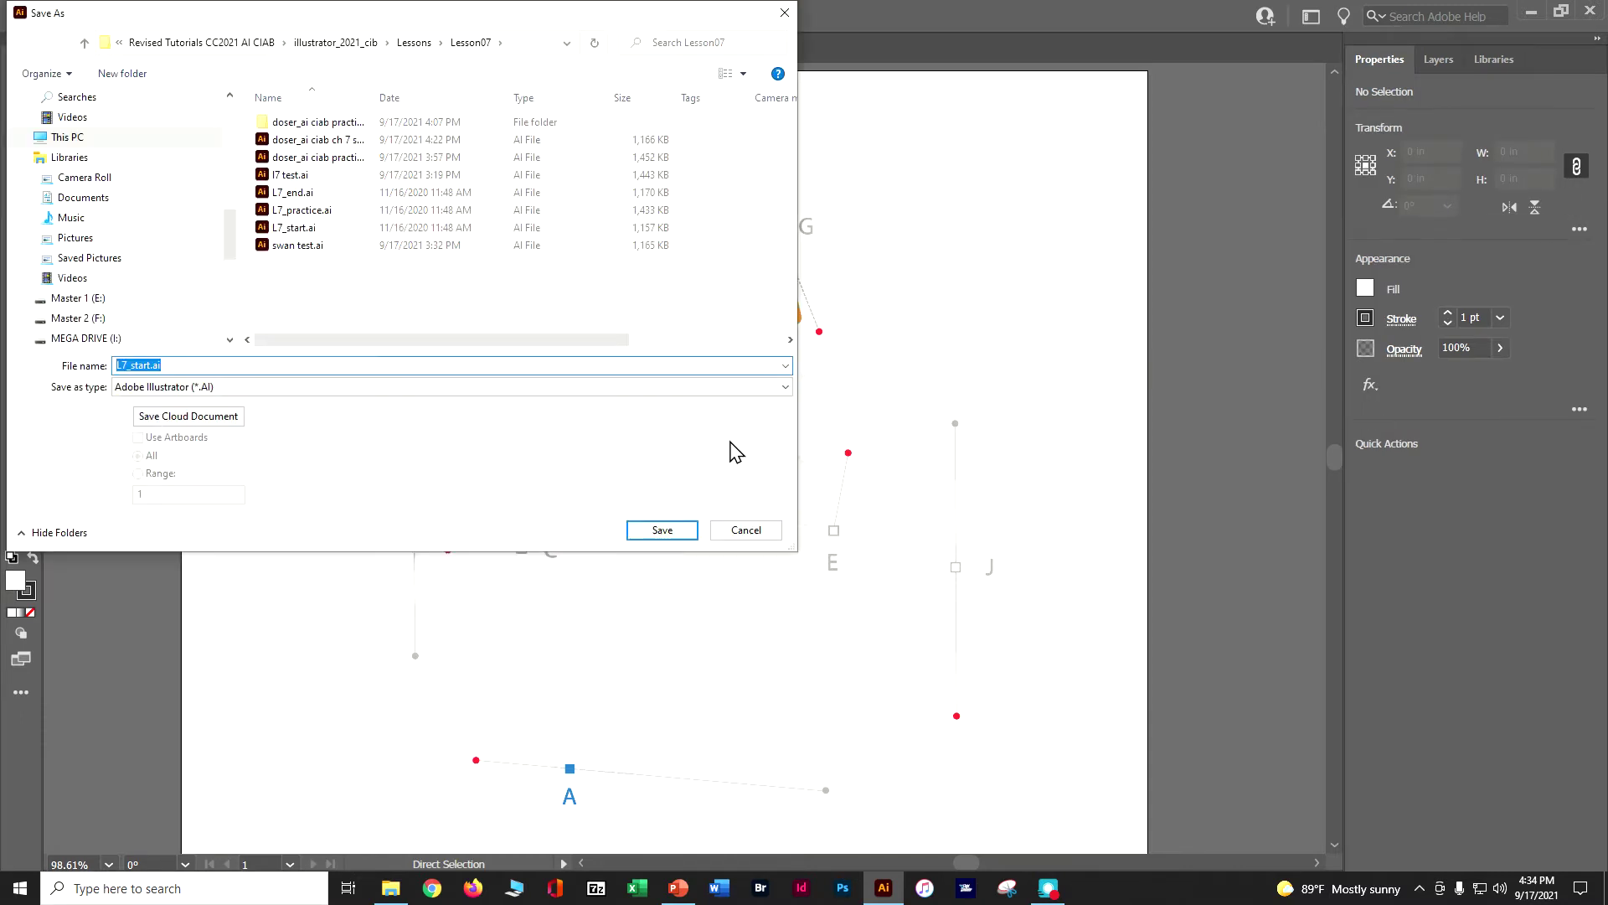
pyautogui.write('doser_ao')
pyautogui.press('BackSpace')
pyautogui.write('i ciab')
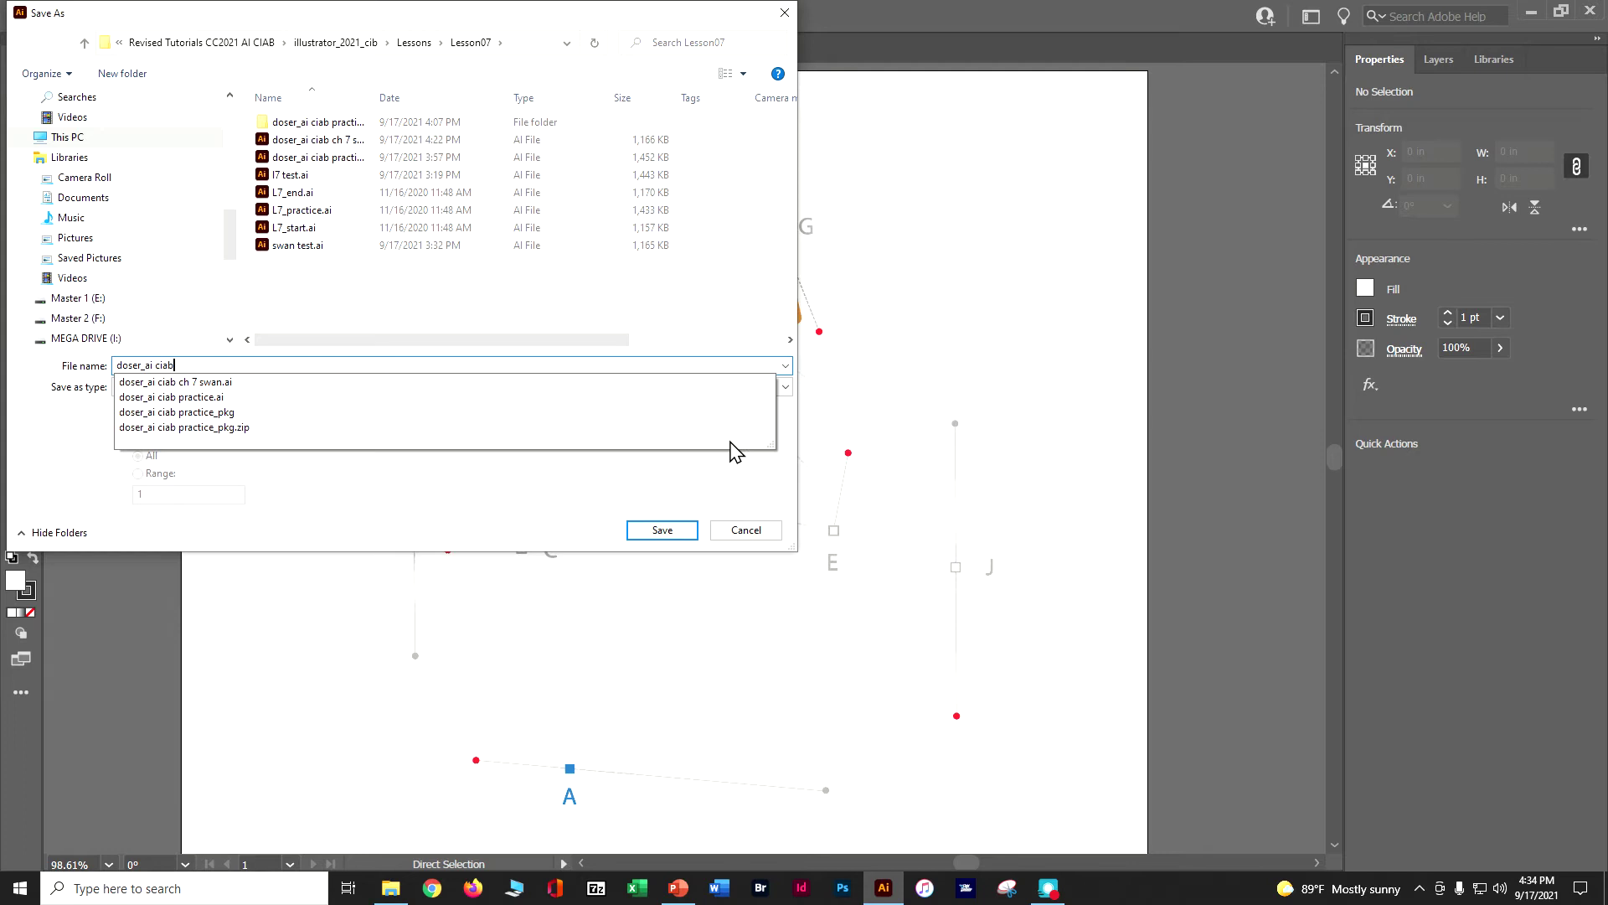
pyautogui.write(' c')
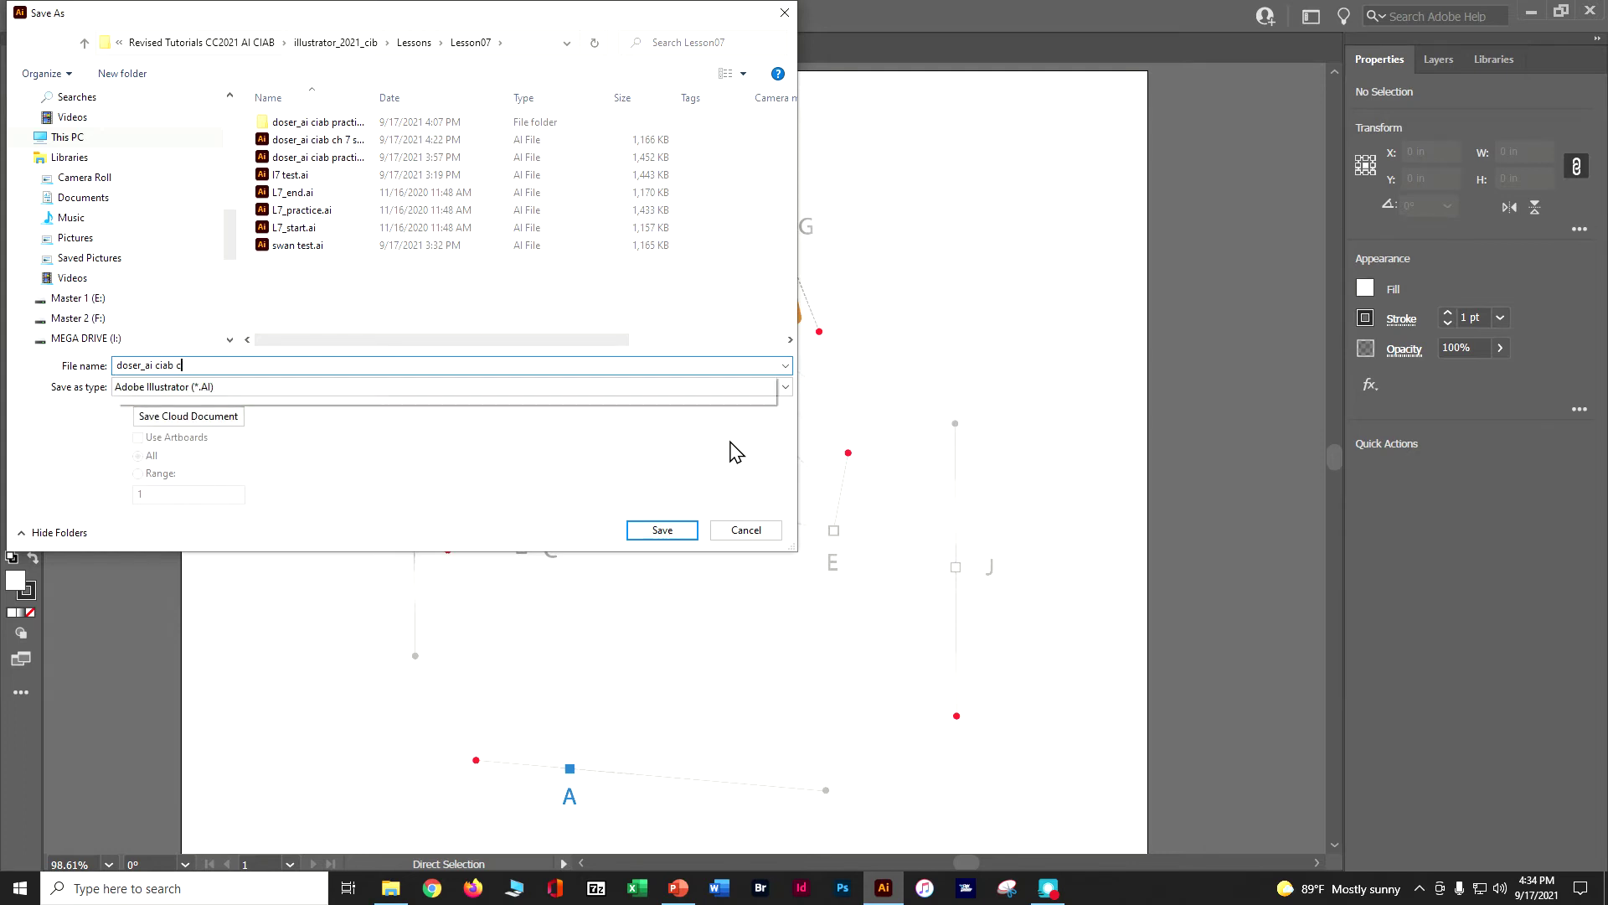
pyautogui.write('h 7 swan')
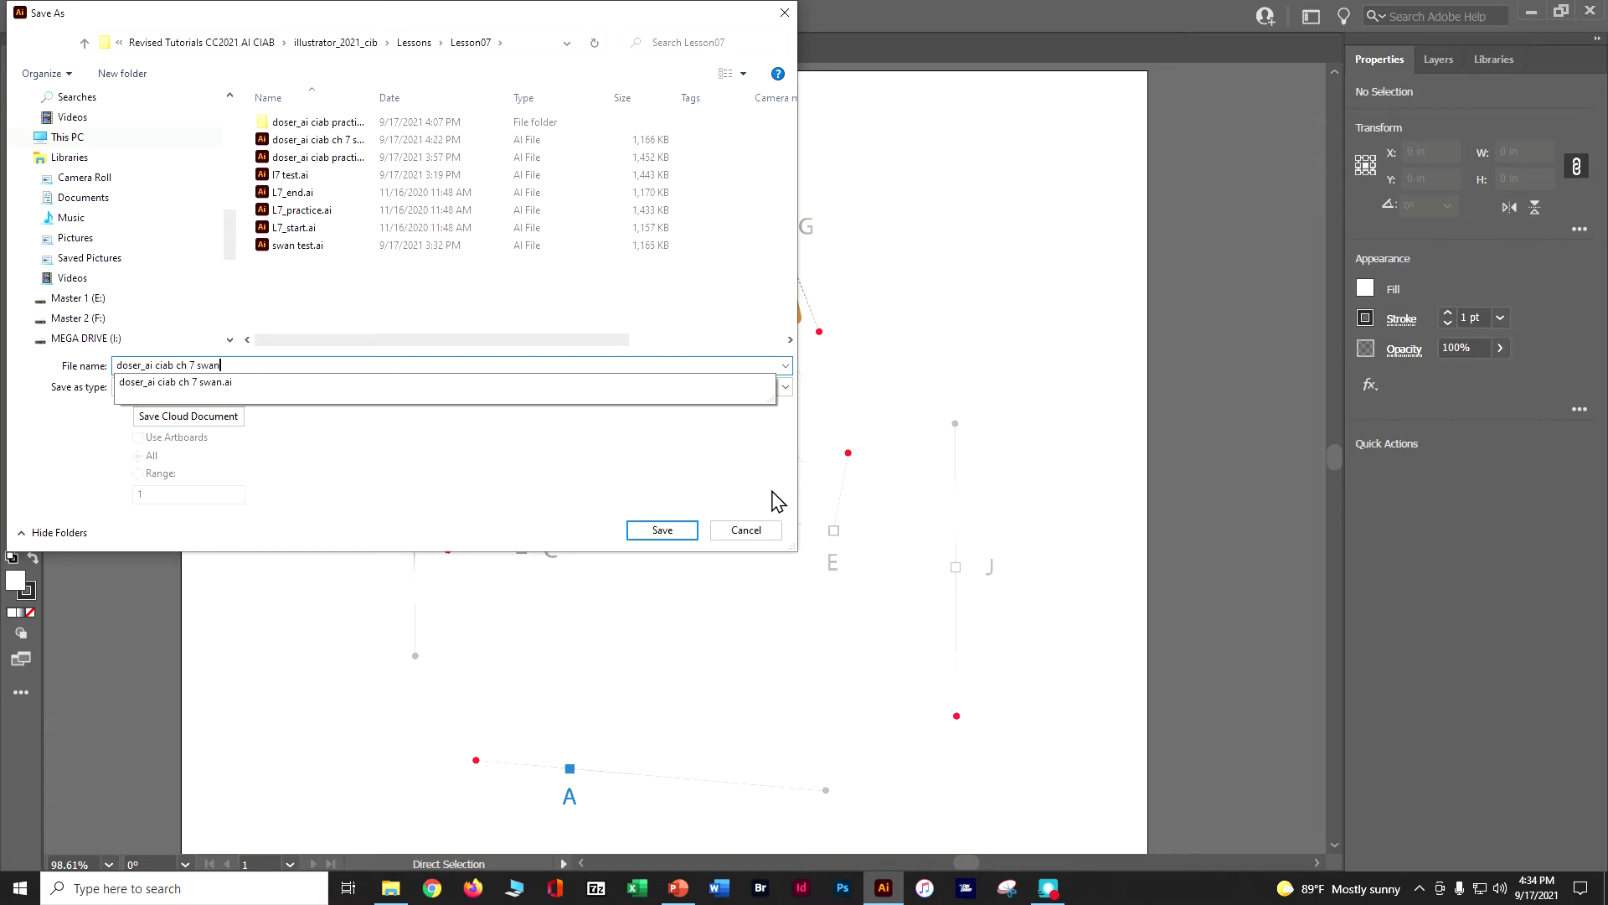
pyautogui.click(662, 529)
pyautogui.click(889, 514)
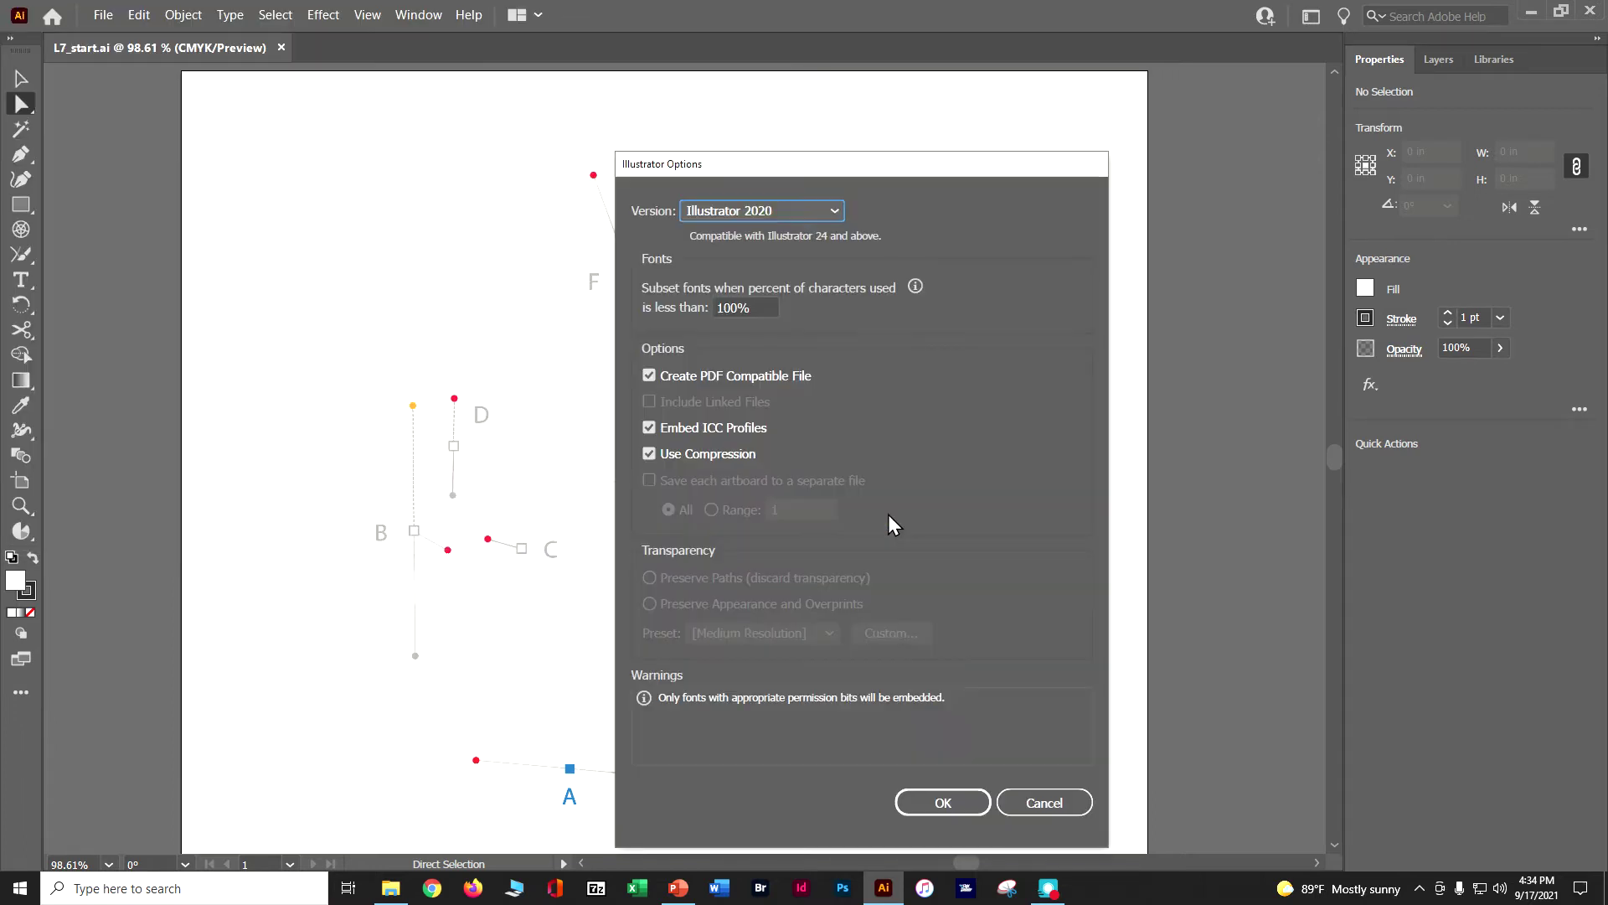
pyautogui.click(944, 803)
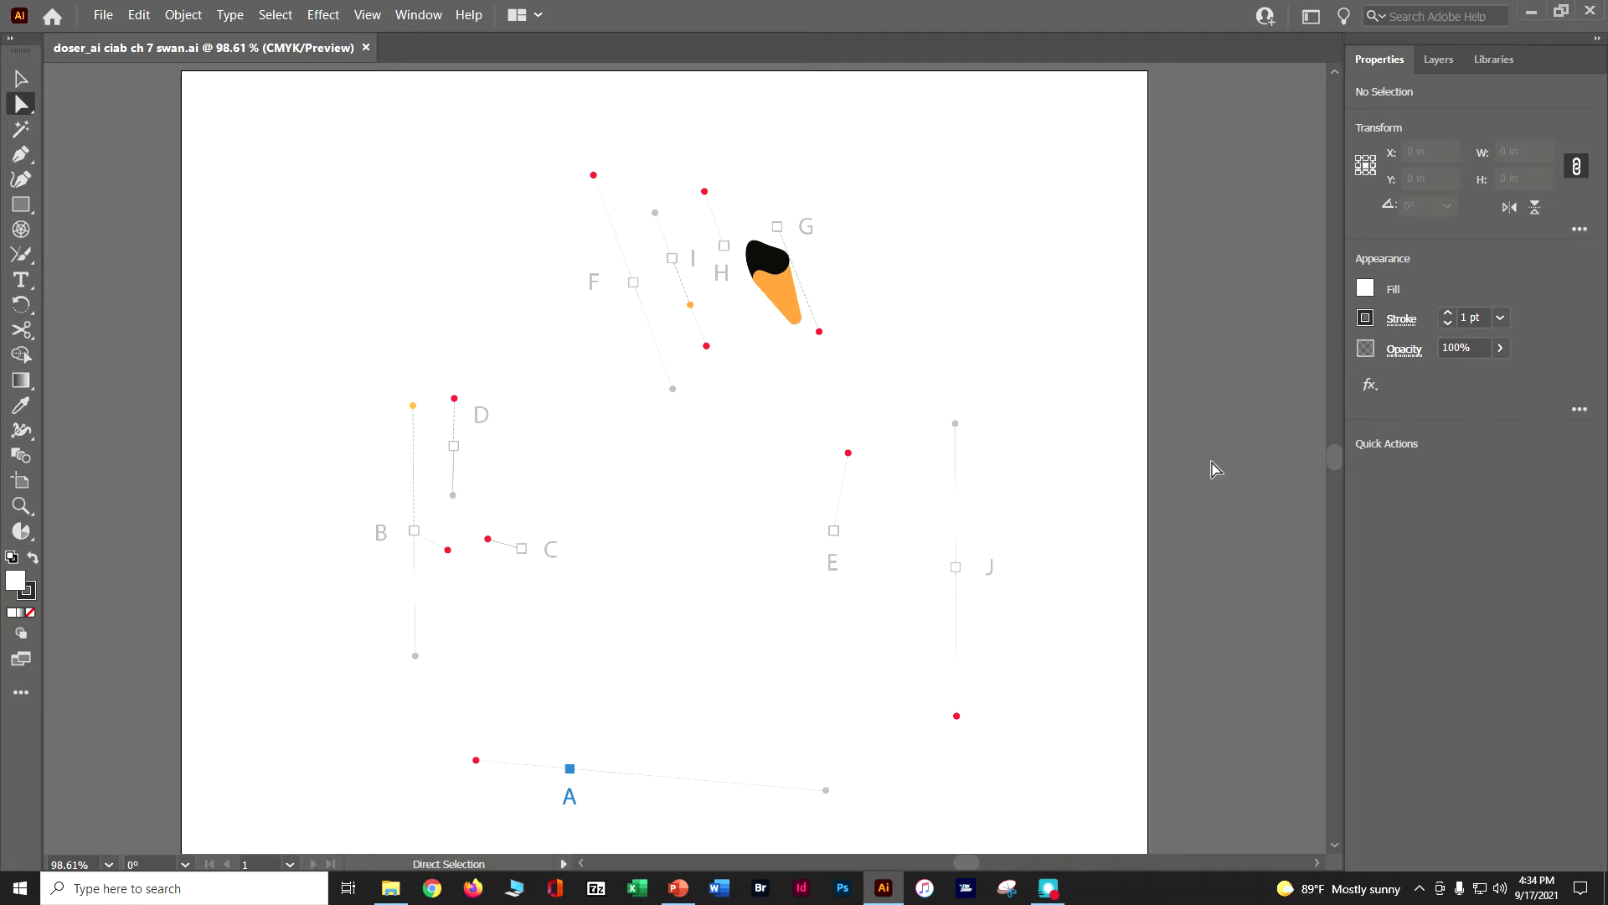
# Make the Artwork layer active and reset the Essentials workspace
pyautogui.click(1439, 55)
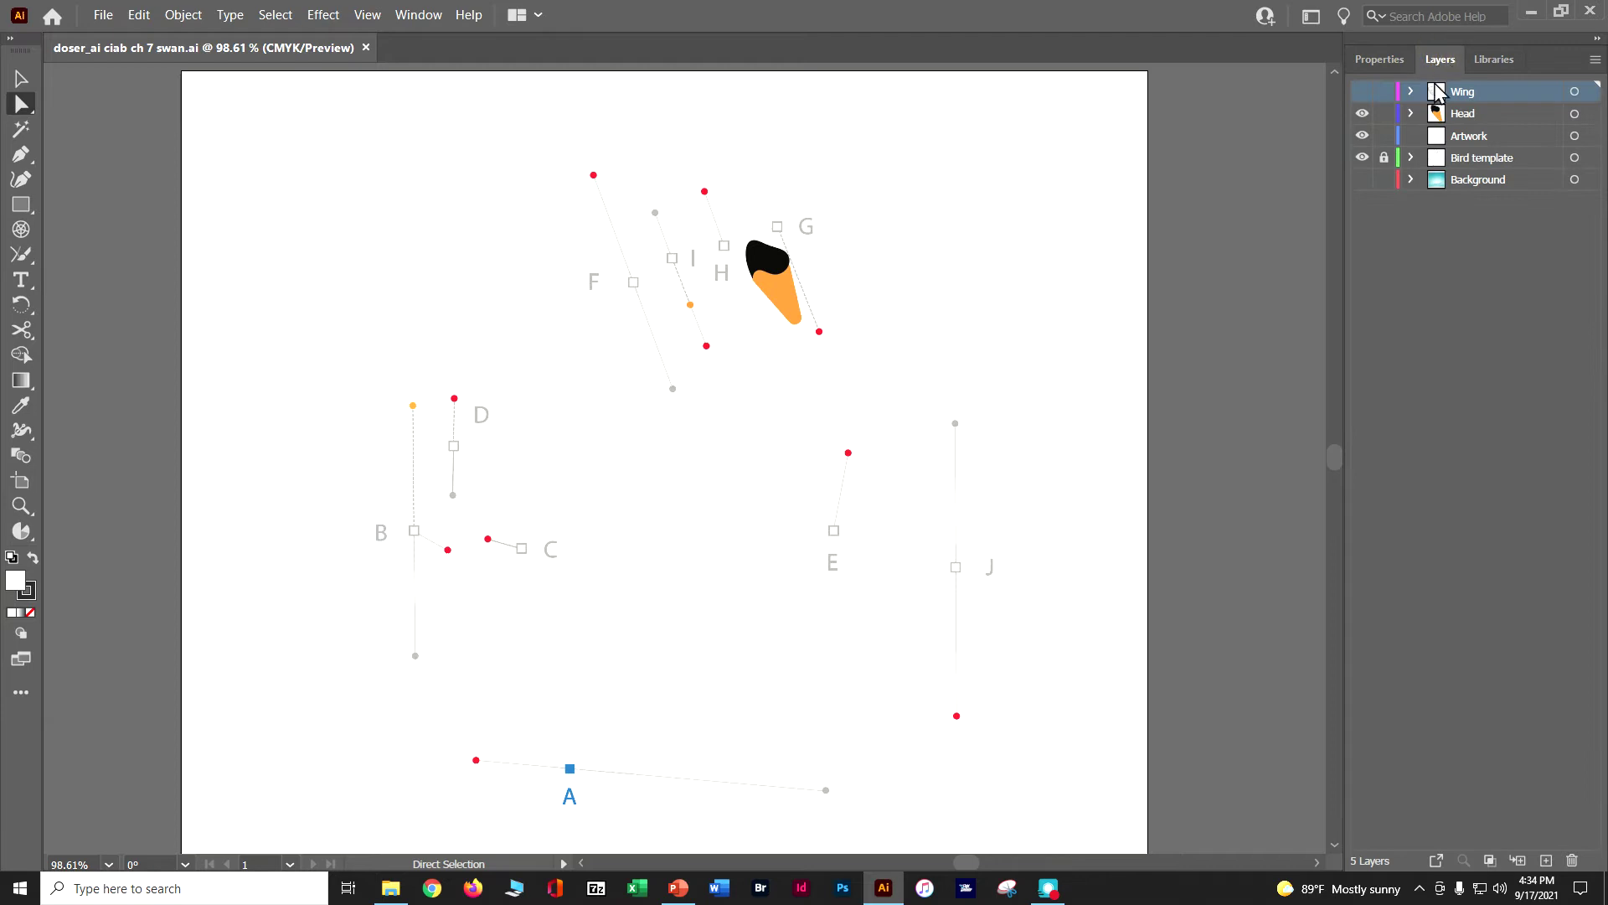
pyautogui.click(1460, 138)
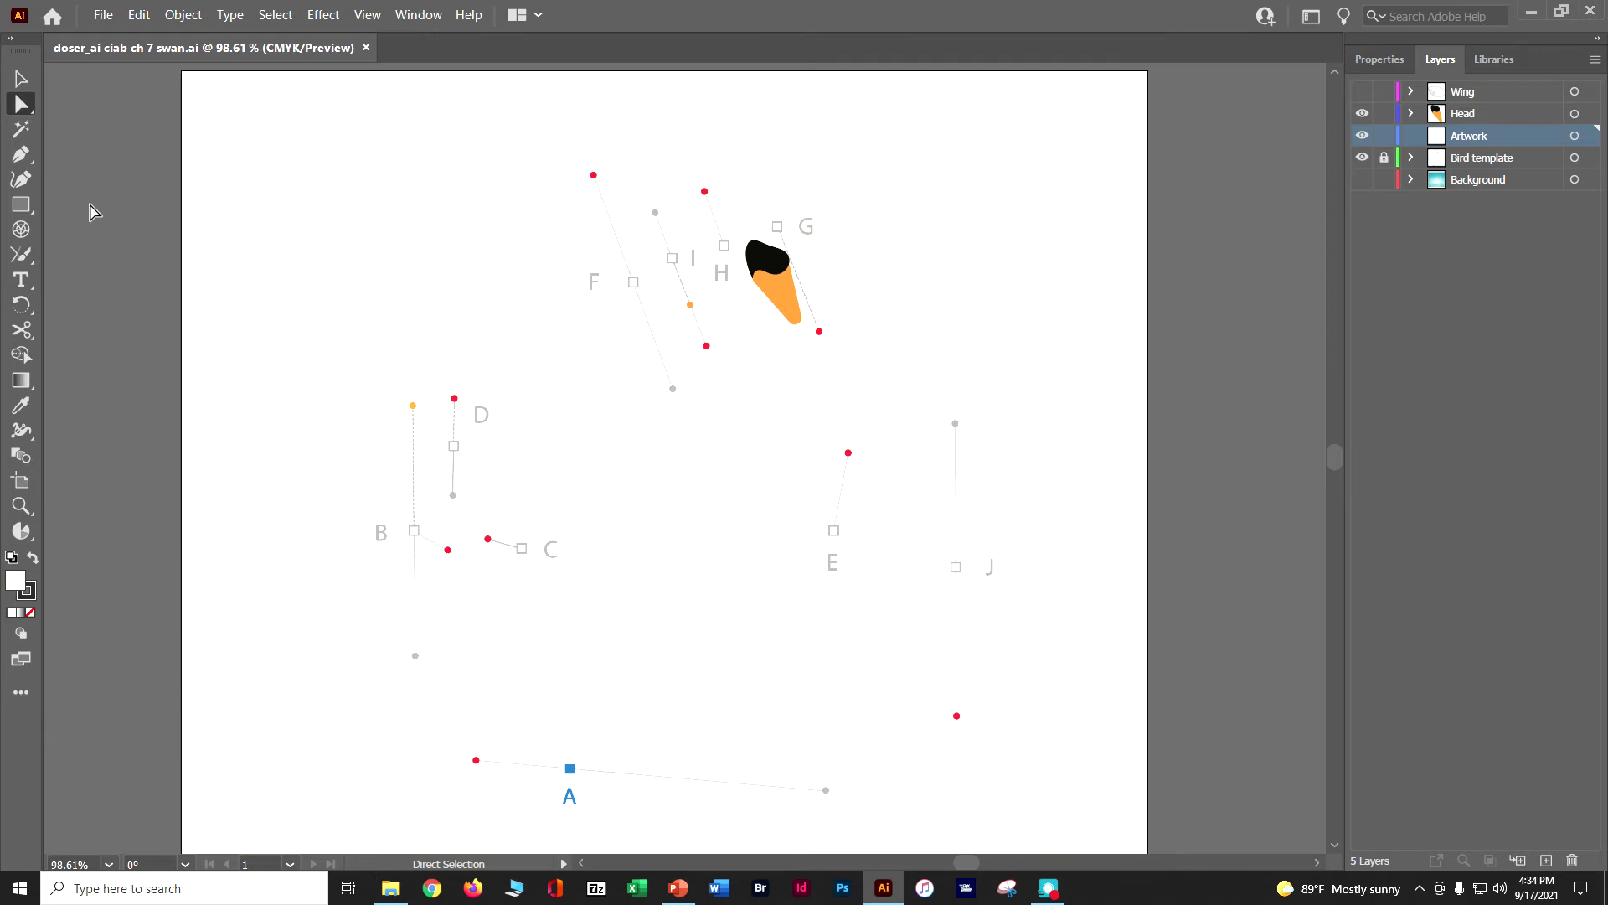
pyautogui.click(405, 17)
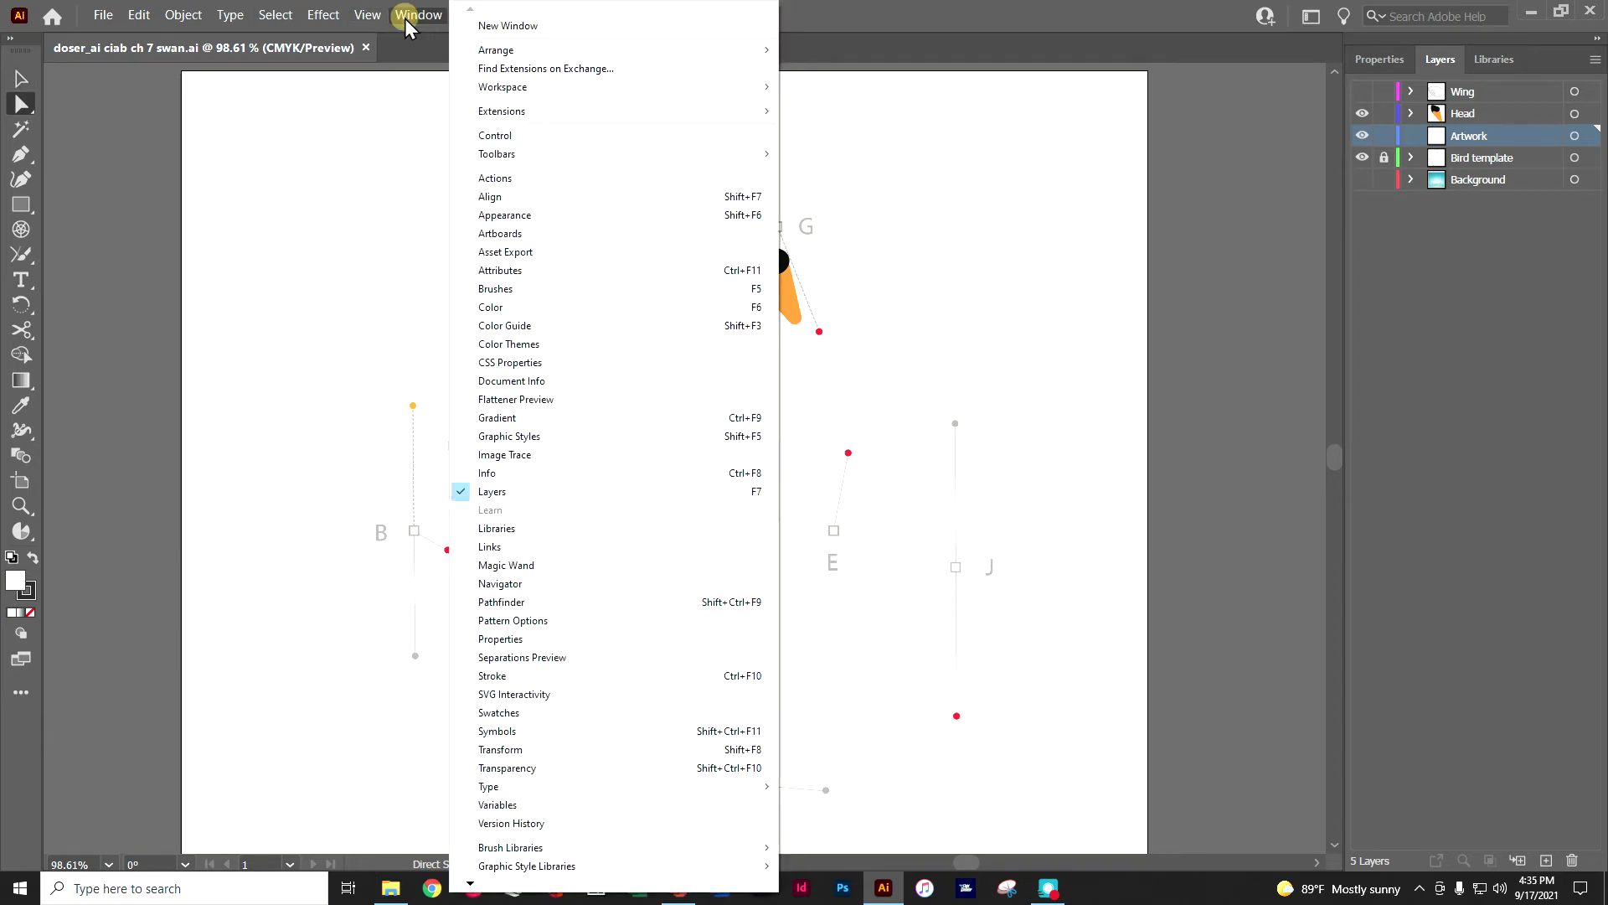
pyautogui.moveTo(509, 87)
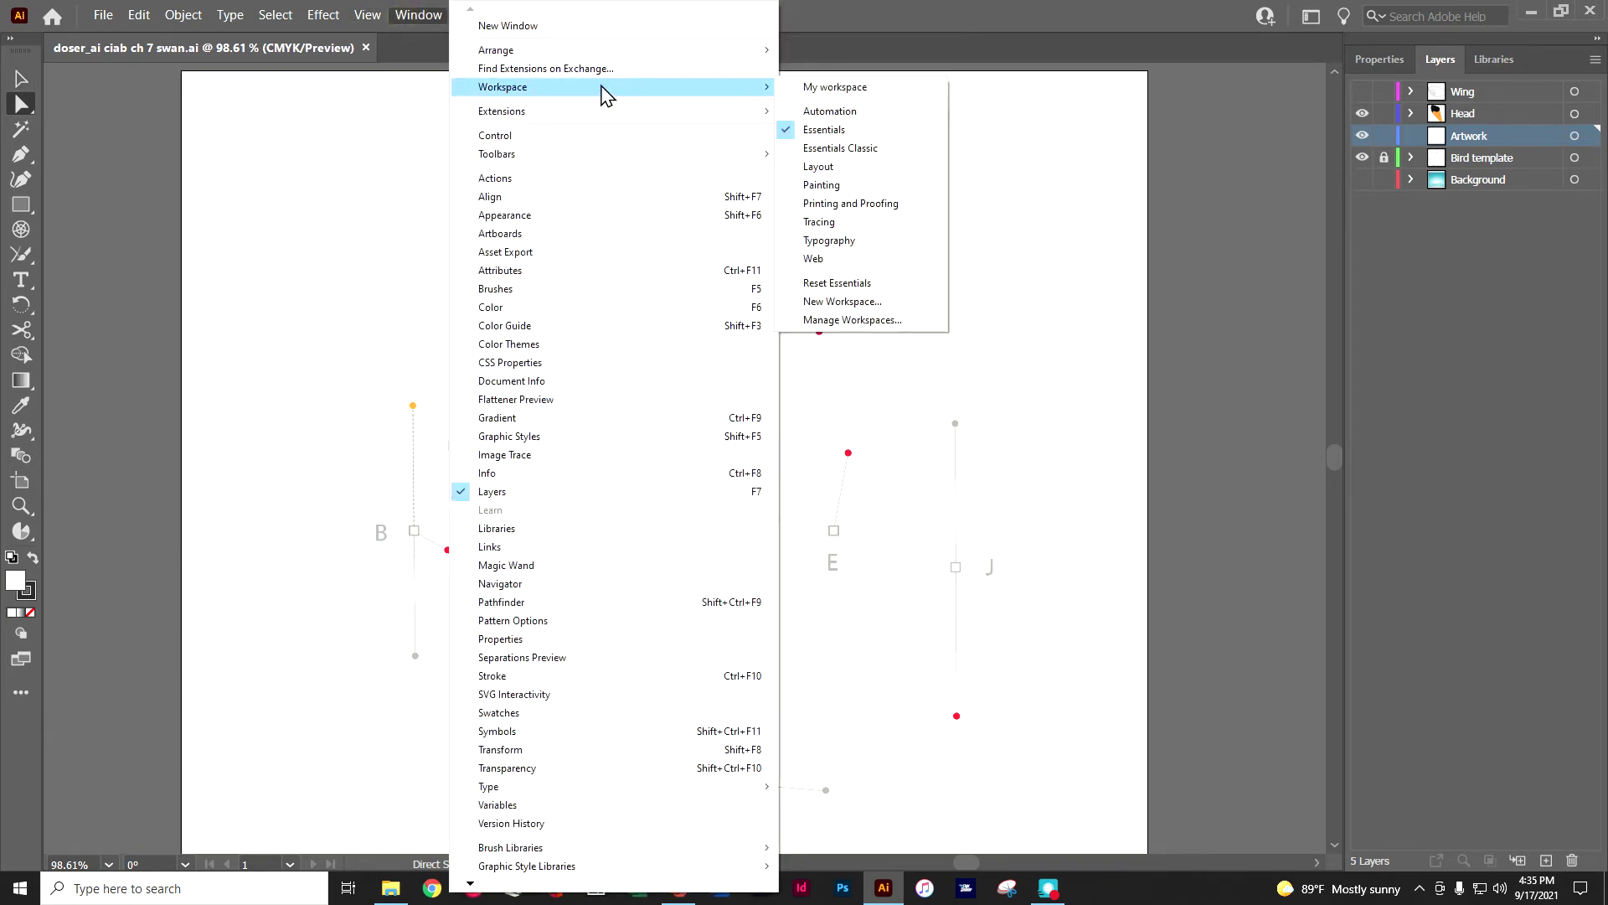
pyautogui.click(849, 284)
# Set the fill to None and the stroke weight to 2 pt for new paths
pyautogui.click(1375, 67)
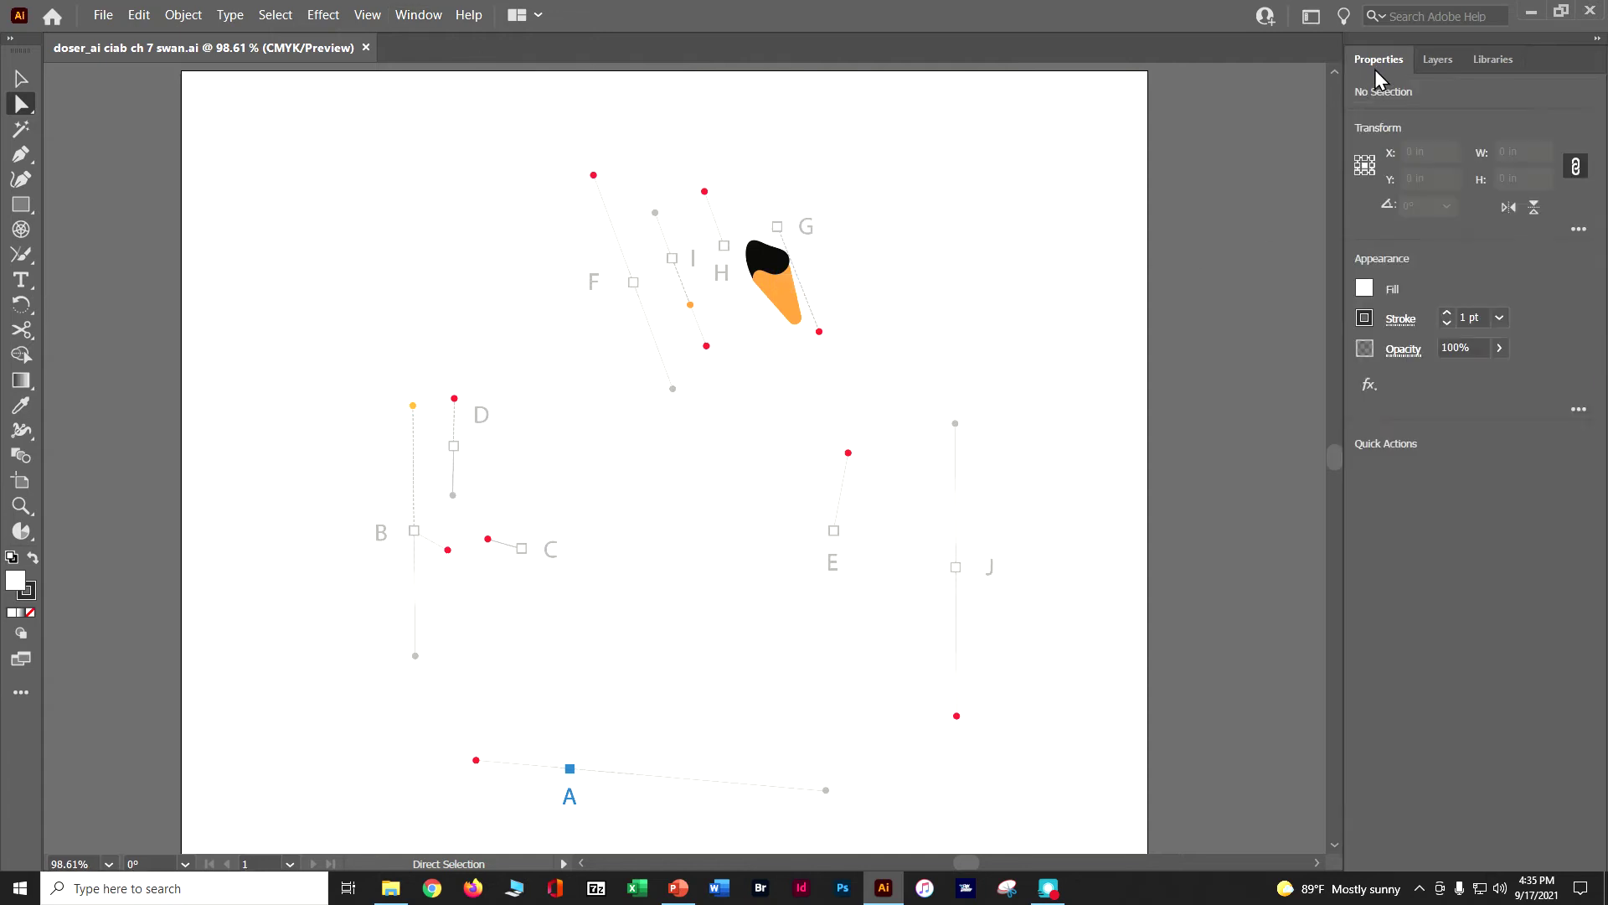
pyautogui.click(1362, 289)
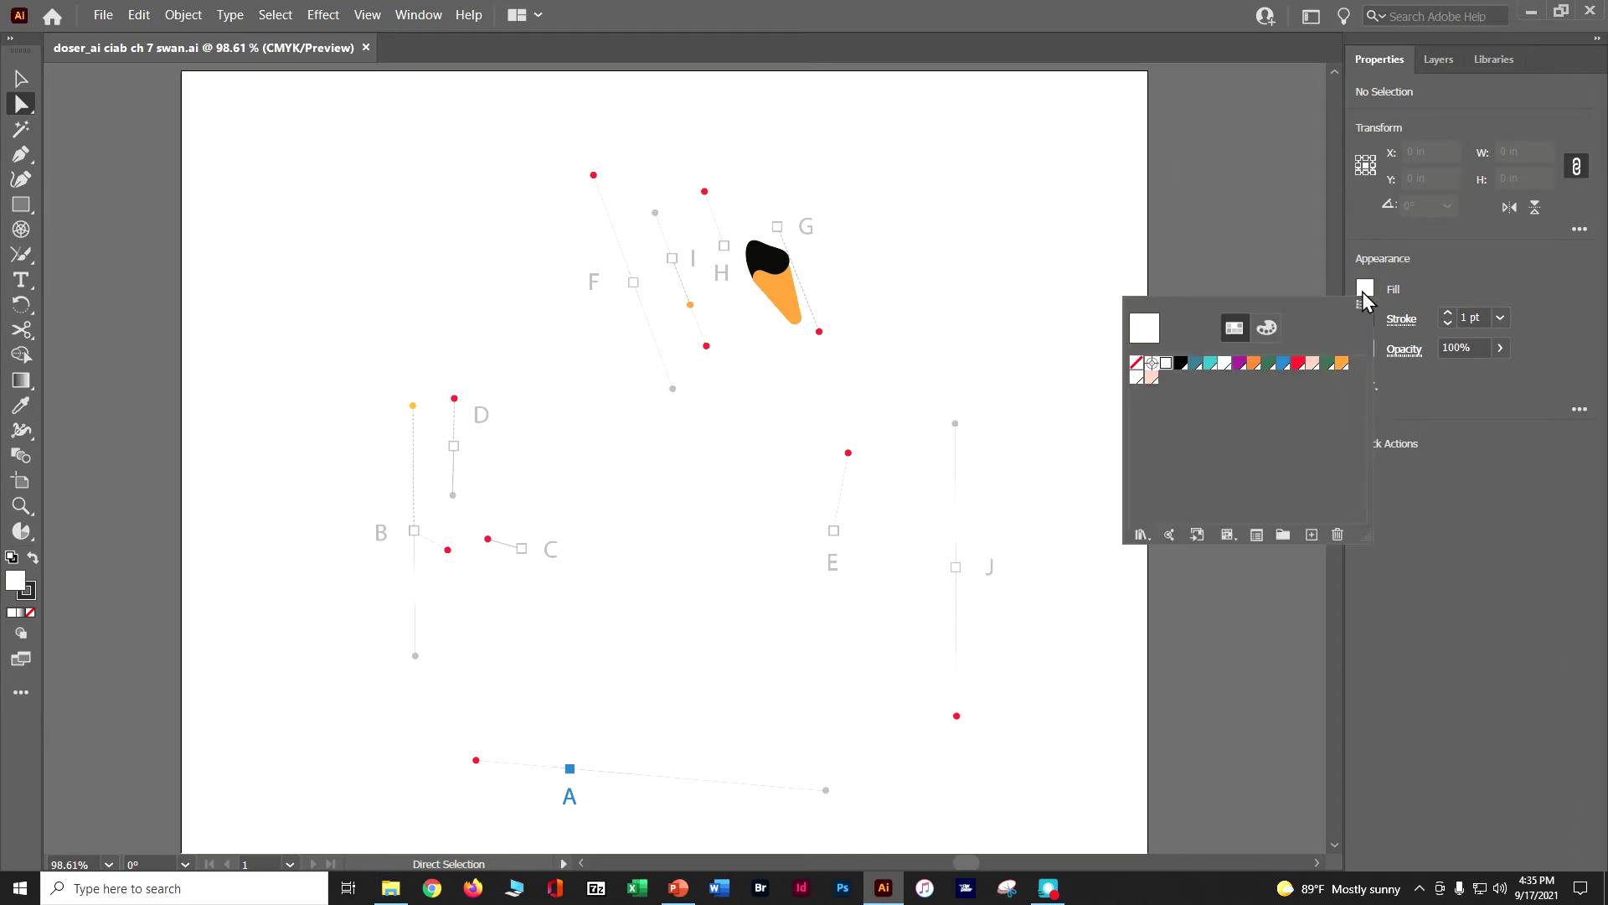
pyautogui.click(1137, 364)
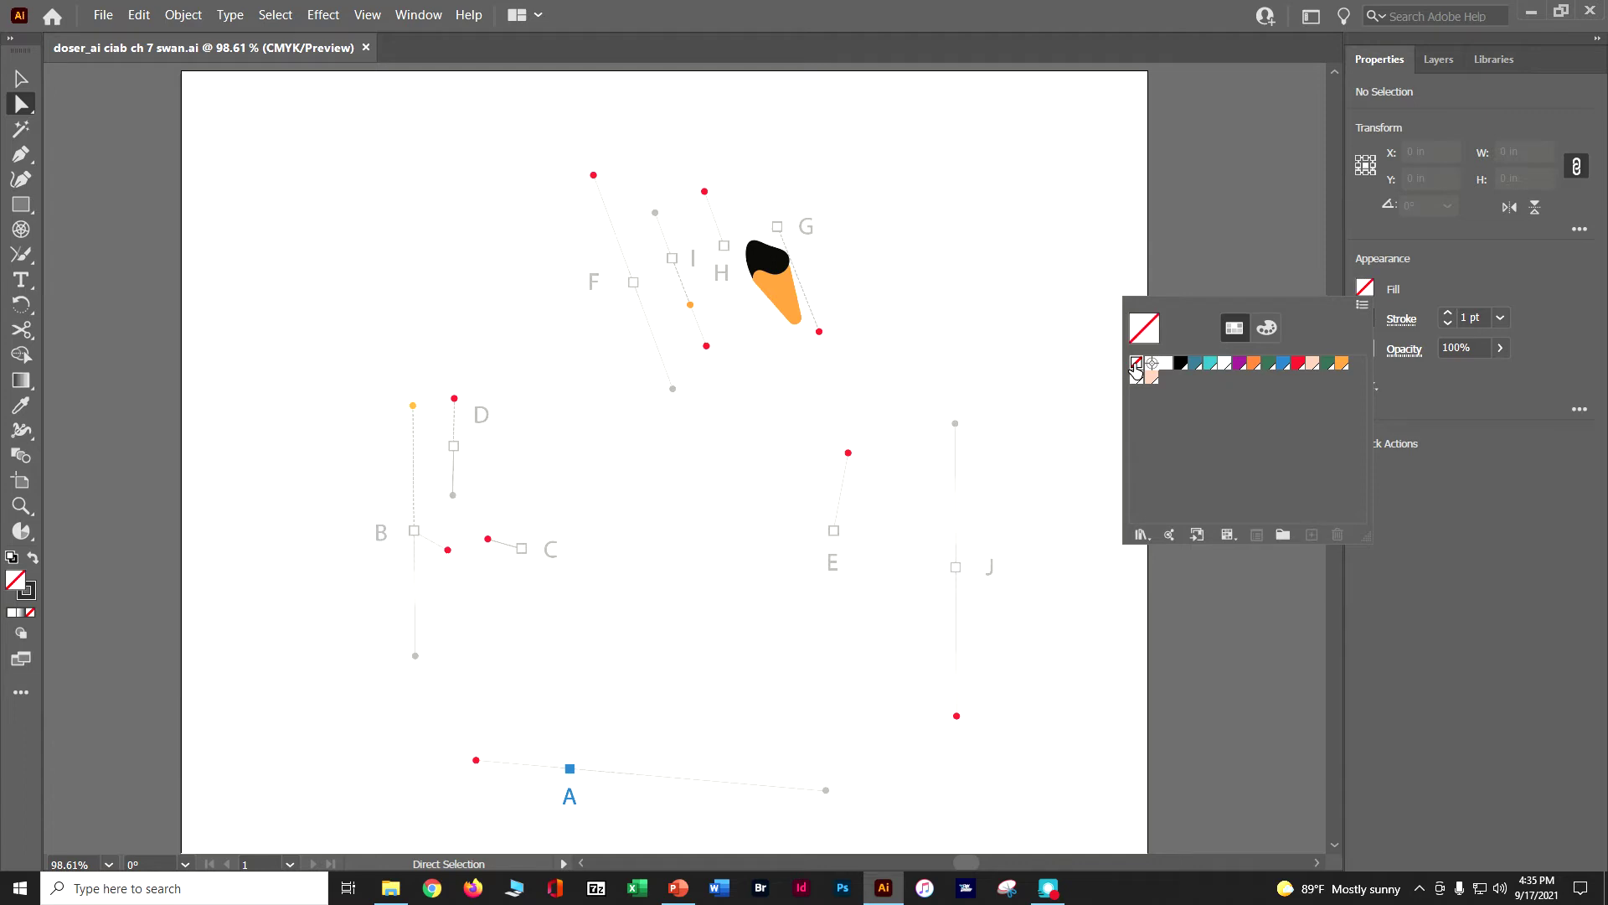
pyautogui.click(1403, 320)
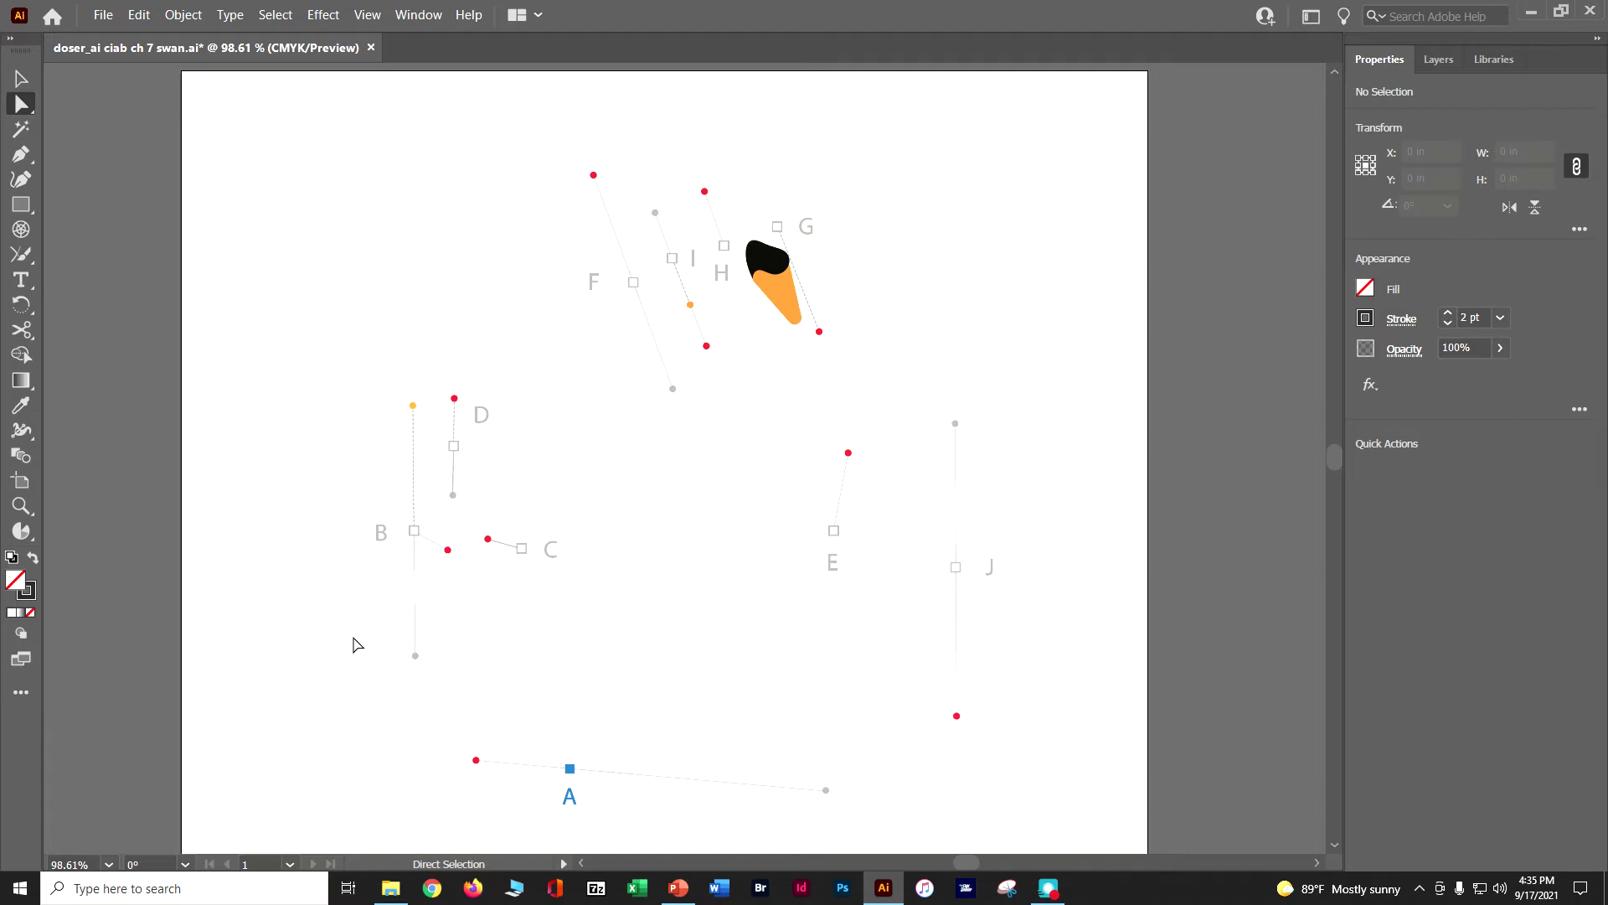
# Draw a curve with the Pen tool from A to B, pulling A's handle to its red dot and B's to the gold dot
pyautogui.click(23, 154)
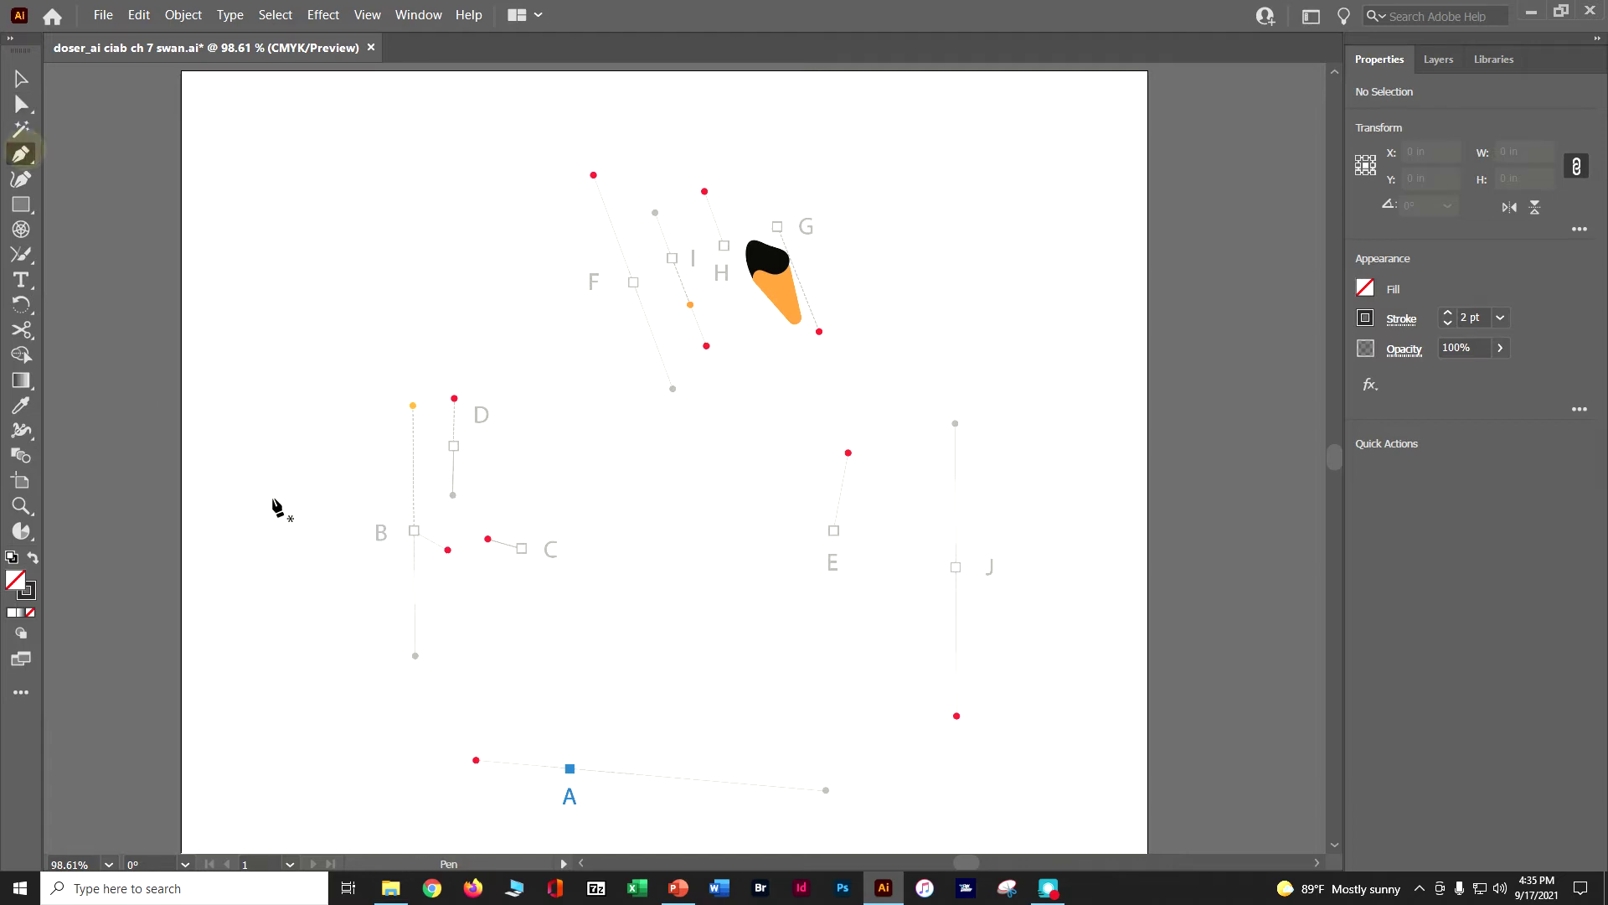
pyautogui.keyDown('ctrl'); pyautogui.click(570, 769); pyautogui.keyUp('ctrl')
pyautogui.moveTo(582, 767); pyautogui.dragTo(476, 759)
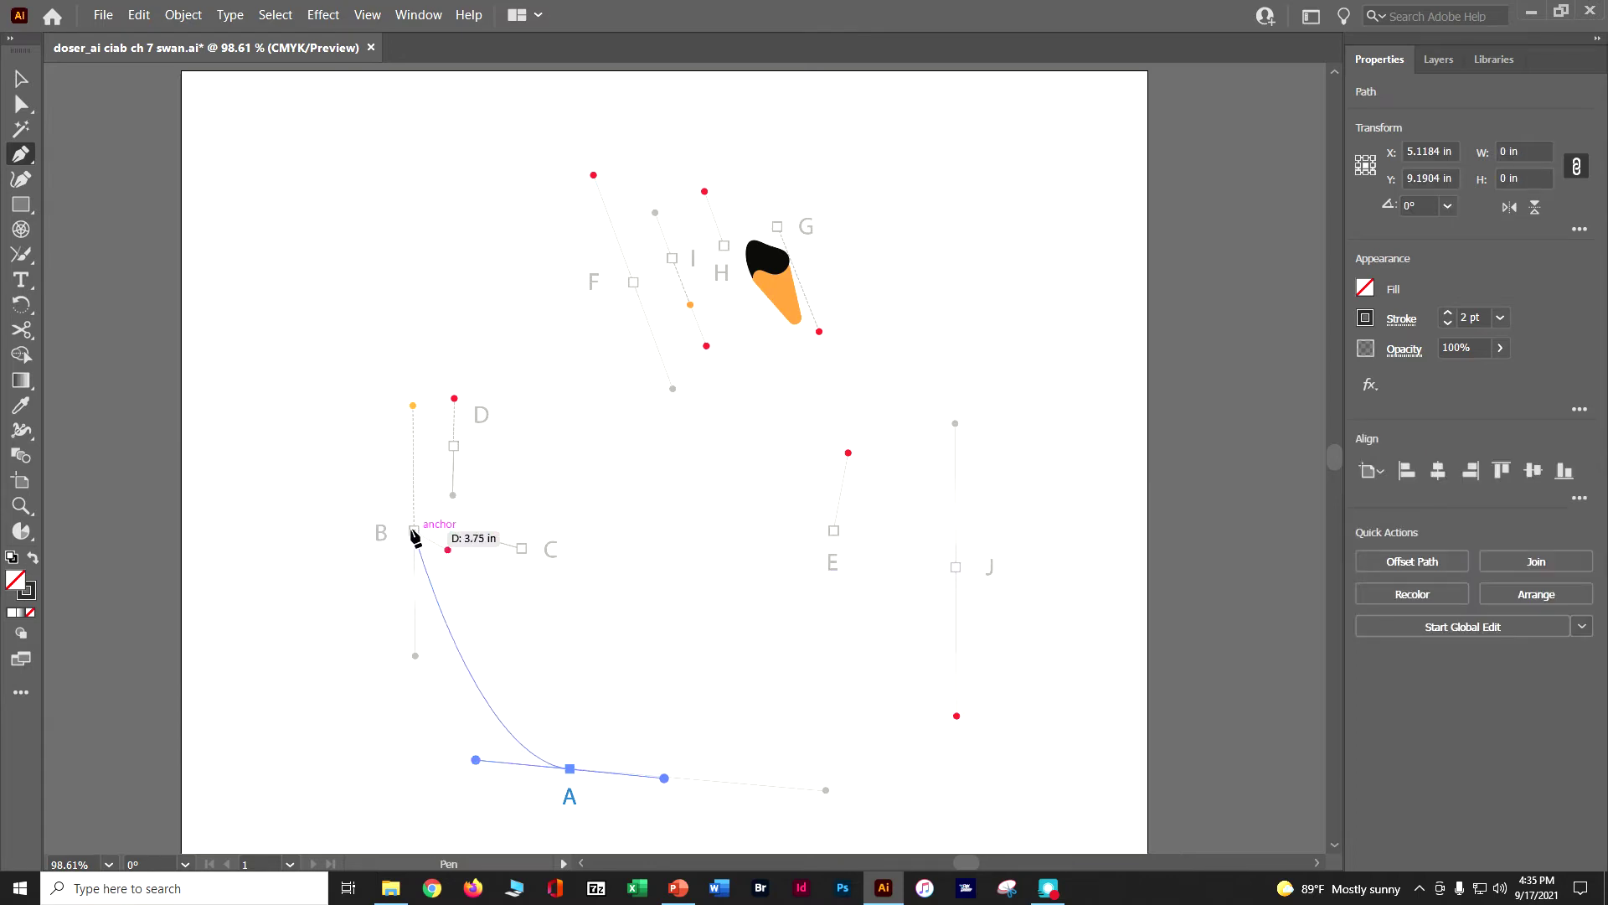
pyautogui.moveTo(414, 530); pyautogui.dragTo(413, 405)
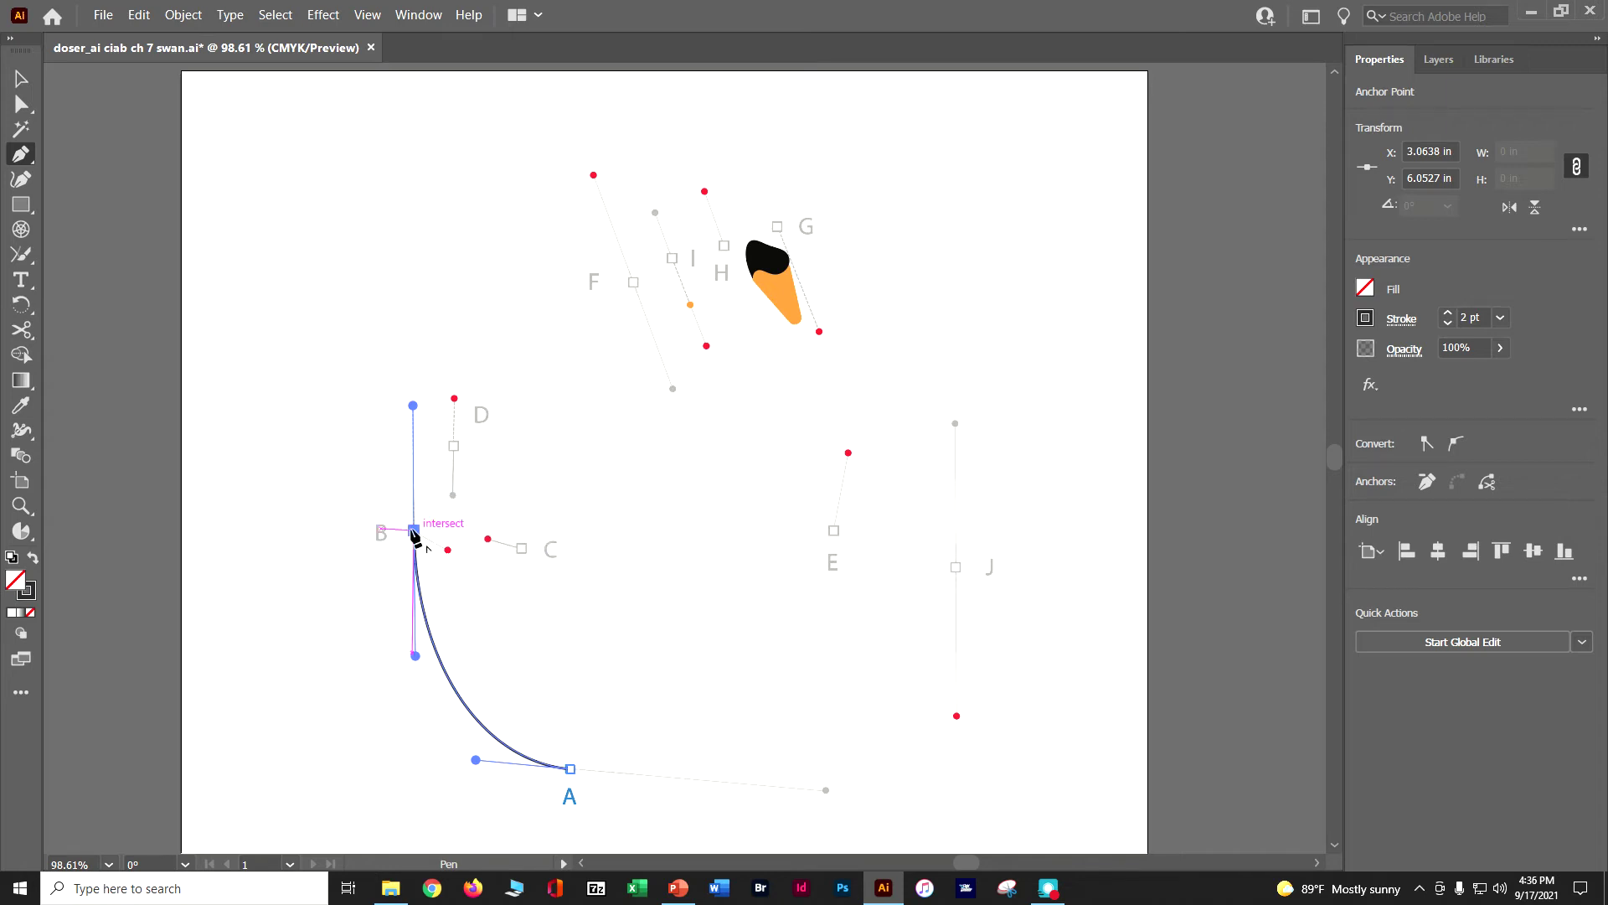
pyautogui.moveTo(414, 530); pyautogui.dragTo(448, 546)
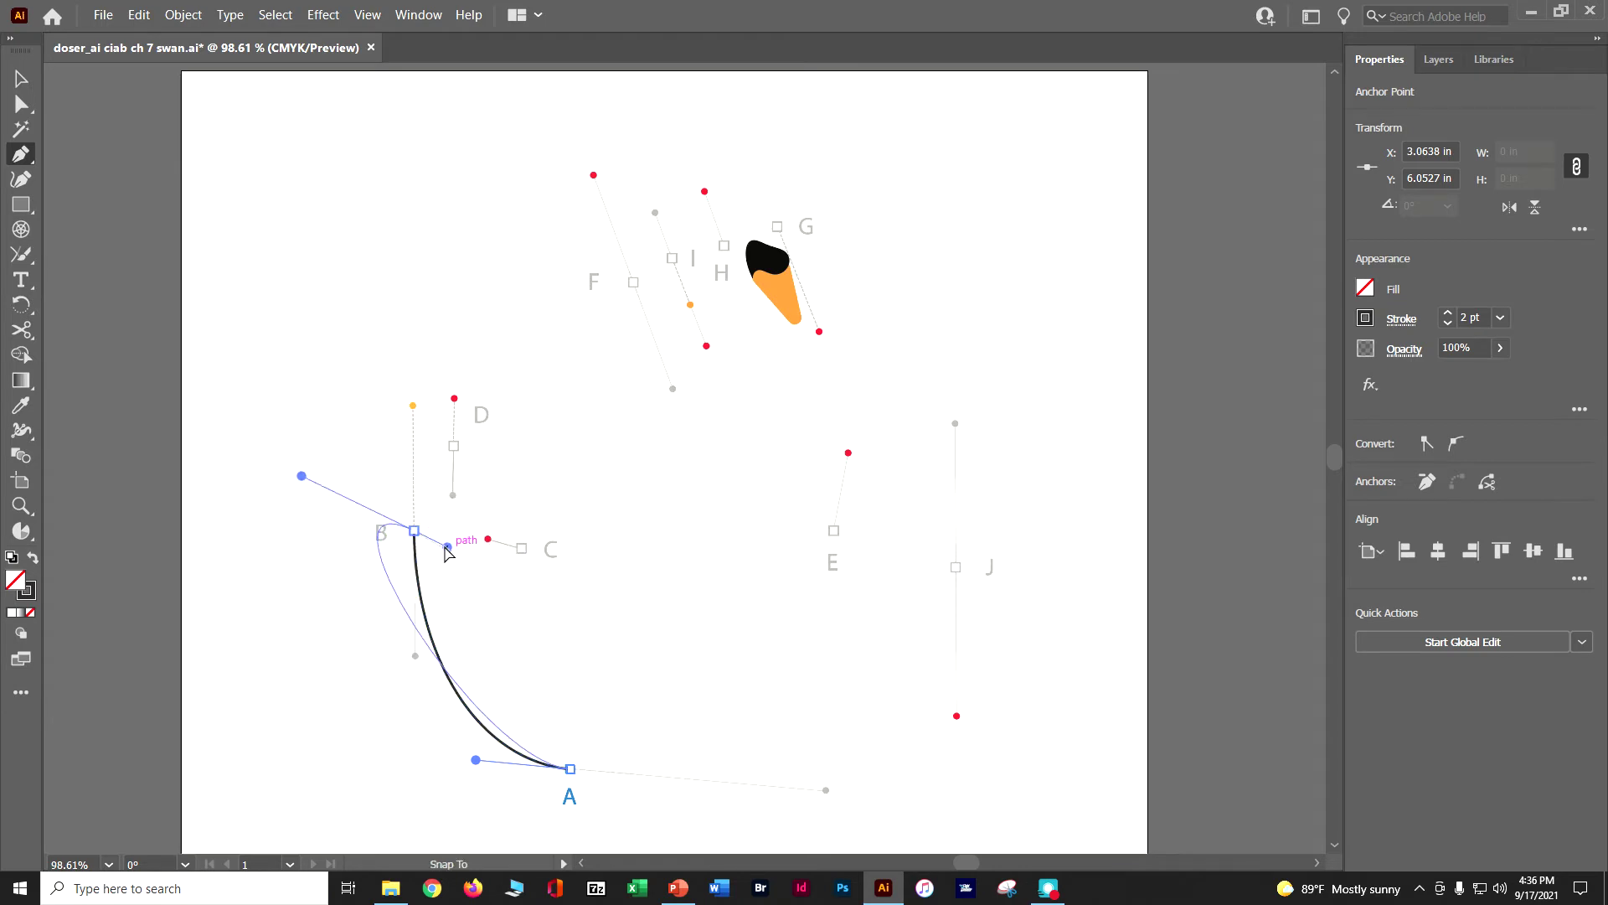
pyautogui.click(413, 531)
pyautogui.hotkey('ctrl', 'z')
pyautogui.click(414, 531)
pyautogui.moveTo(414, 530); pyautogui.dragTo(418, 540)
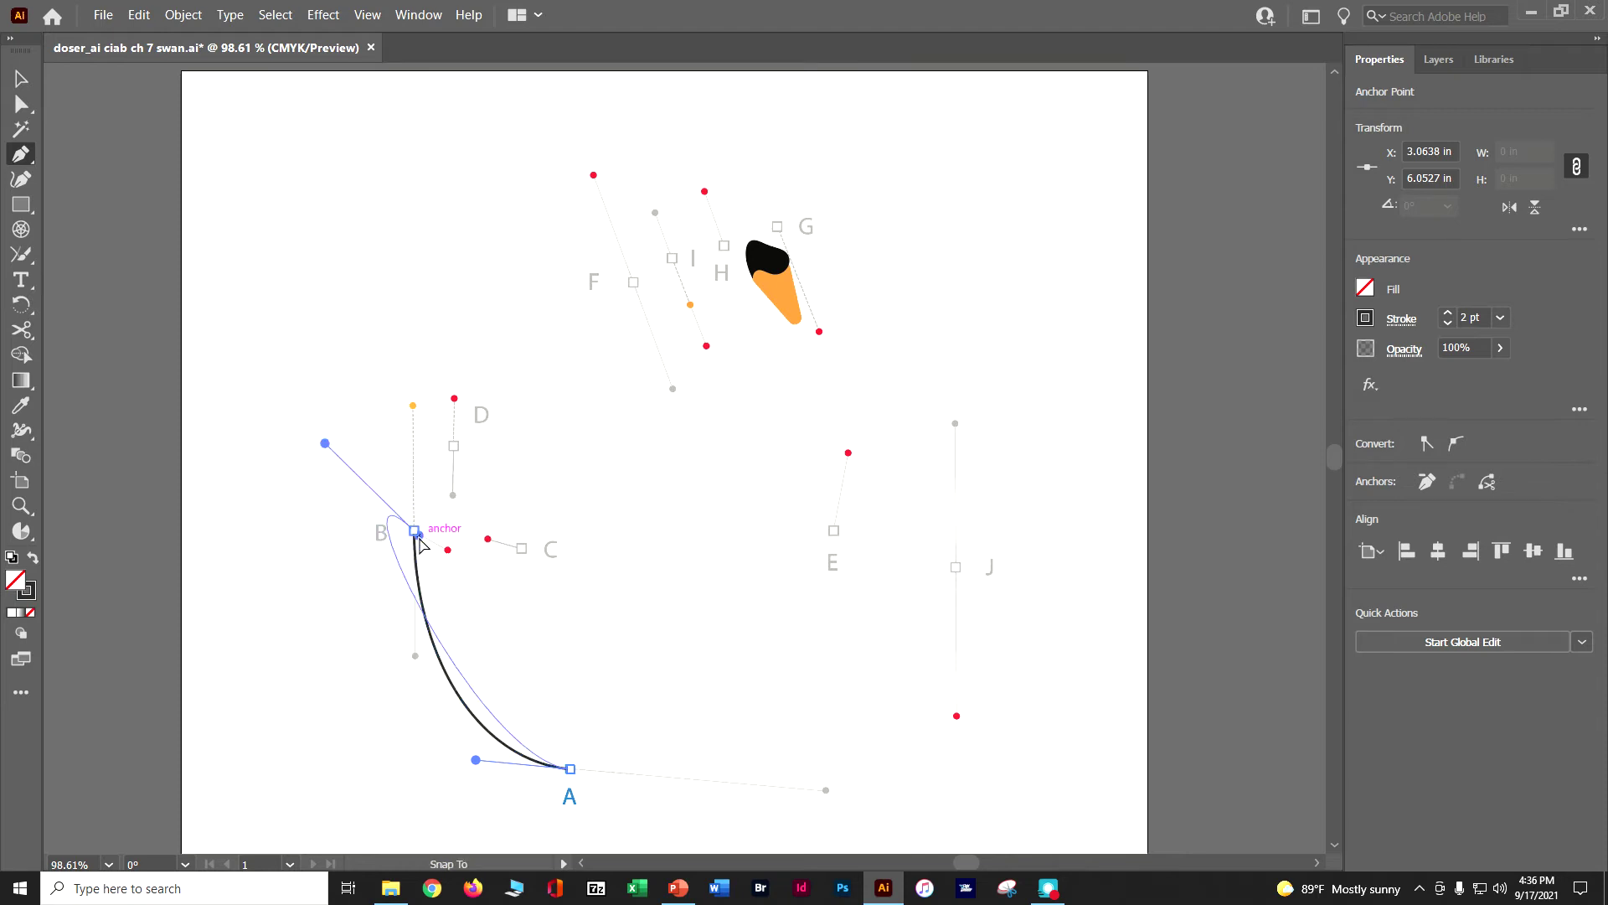
# Split the direction handles at B by redirecting only the outgoing handle to the red dot beside it
pyautogui.click(416, 537)
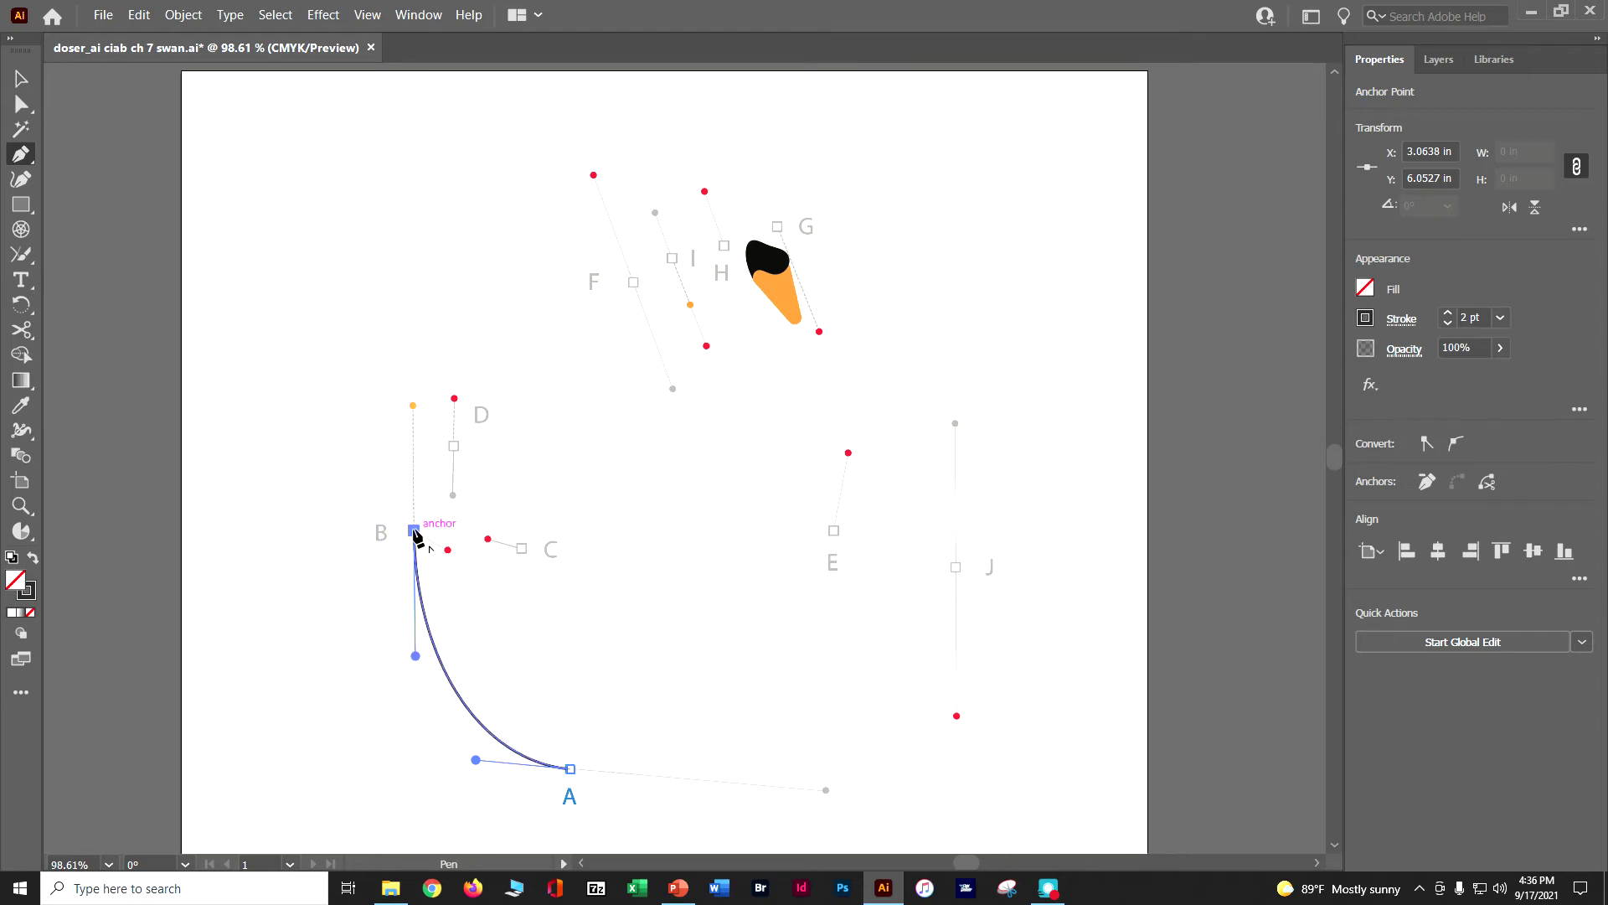
pyautogui.moveTo(416, 537)
pyautogui.mouseDown()
pyautogui.moveTo(434, 530)
pyautogui.moveTo(416, 533)
pyautogui.mouseUp()
pyautogui.moveTo(448, 551); pyautogui.dragTo(520, 549)
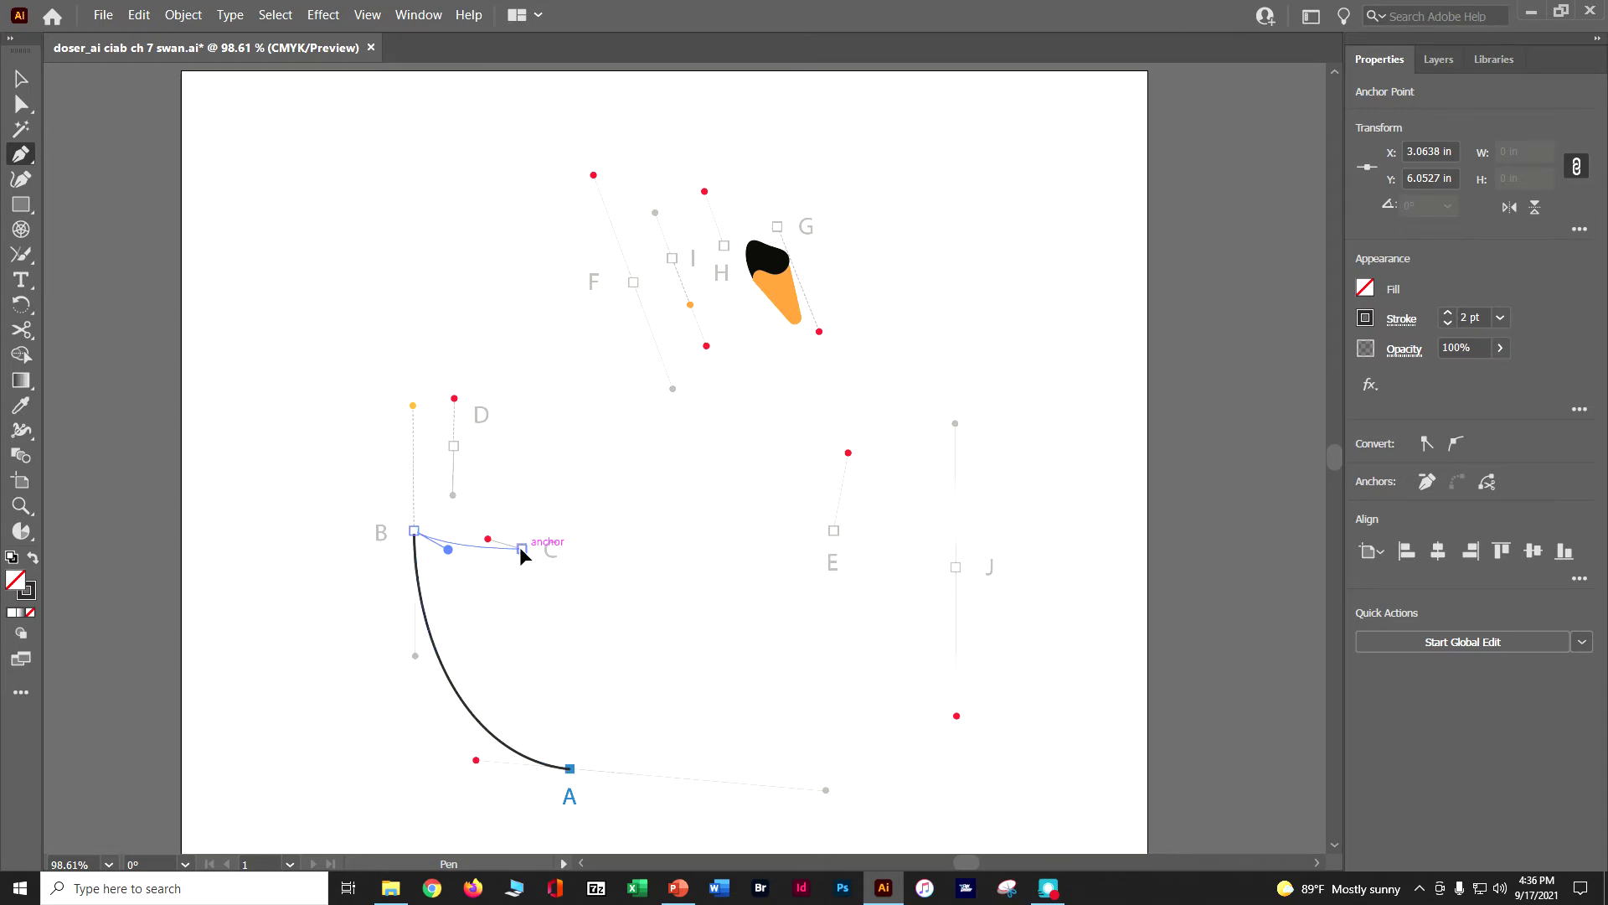
# Continue the path with curves to C and D, pulling handles to their red dots, and retract the outgoing handle at D
pyautogui.keyDown('ctrl'); pyautogui.click(521, 548); pyautogui.keyUp('ctrl')
pyautogui.keyDown('ctrl'); pyautogui.click(509, 545); pyautogui.keyUp('ctrl')
pyautogui.moveTo(493, 541); pyautogui.dragTo(507, 509)
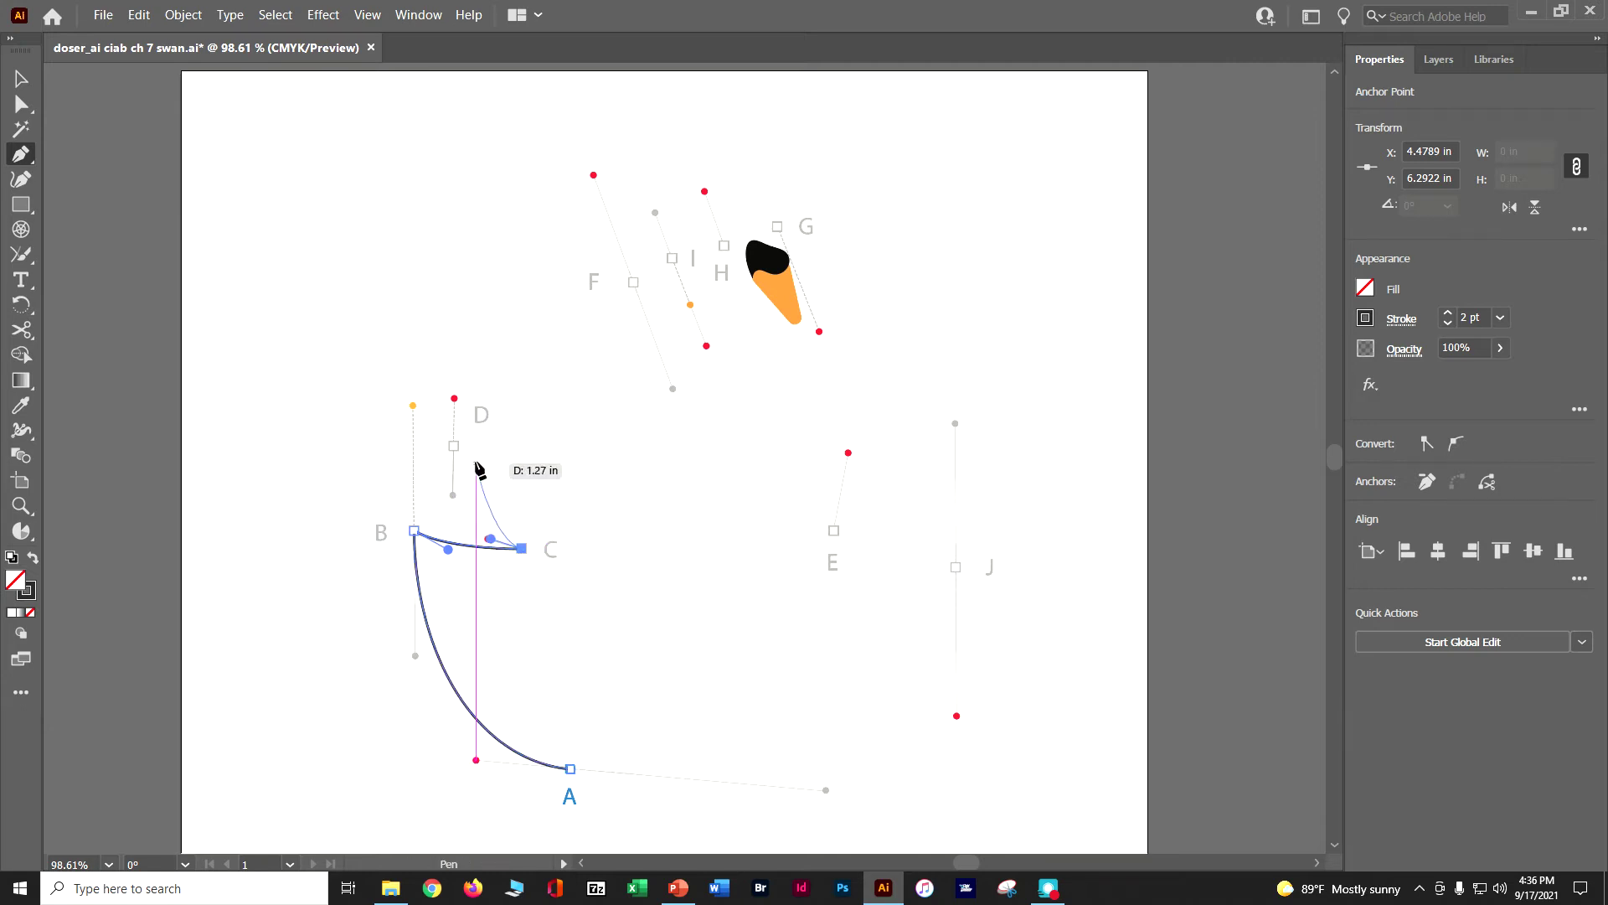
pyautogui.moveTo(454, 446); pyautogui.dragTo(456, 400)
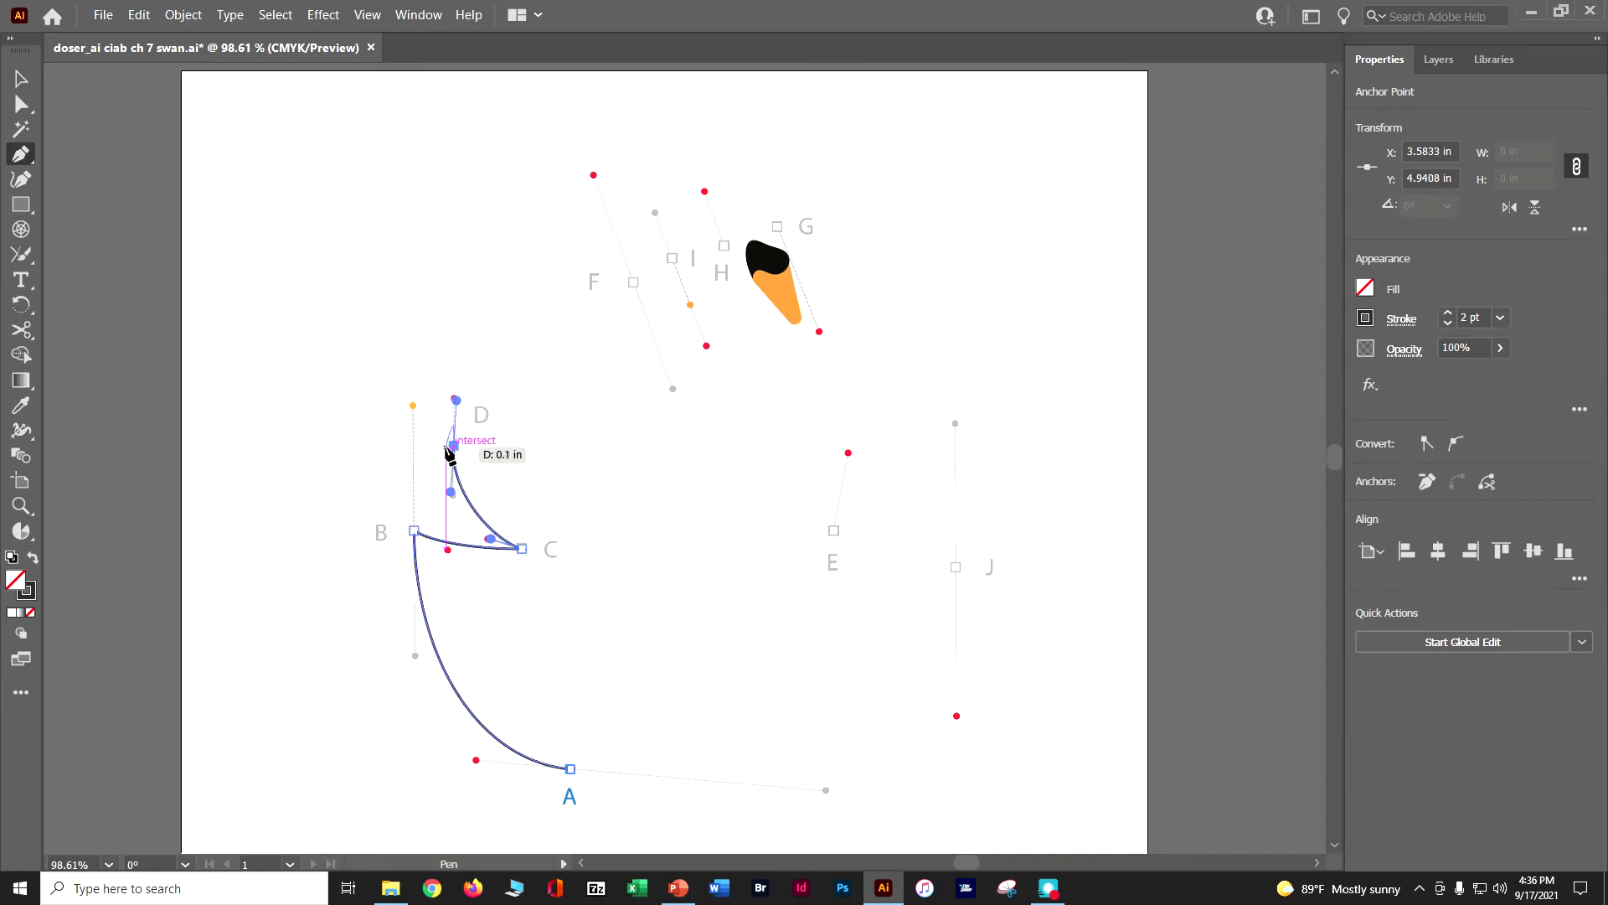
pyautogui.click(454, 447)
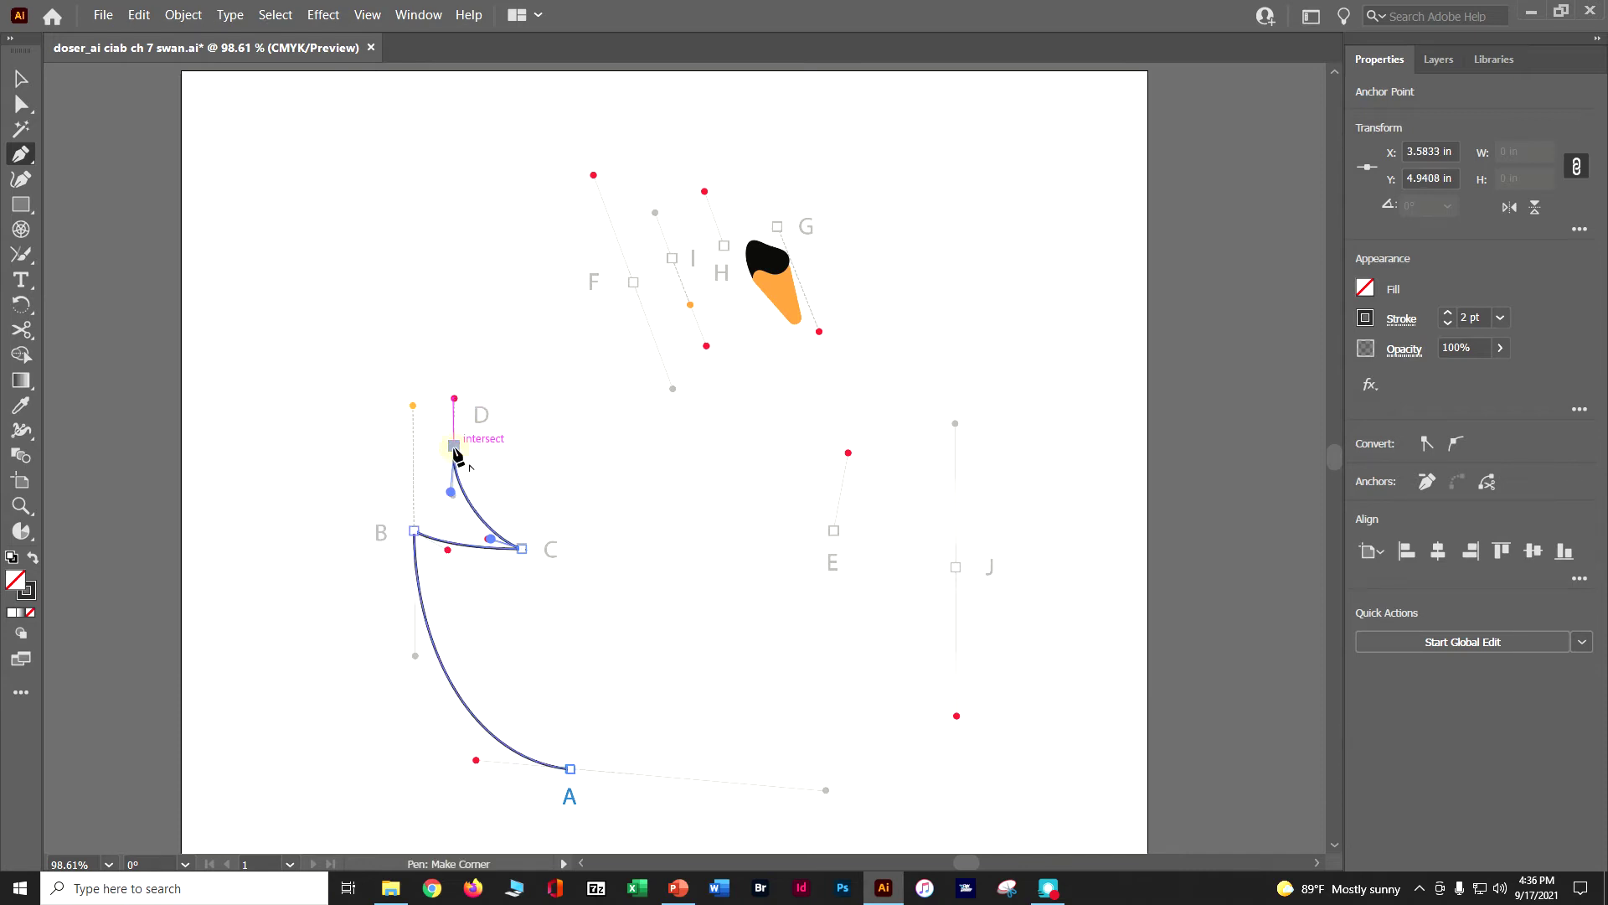
# Add a straight segment from D to E and bend it upward into the arc of the swan's back
pyautogui.click(833, 530)
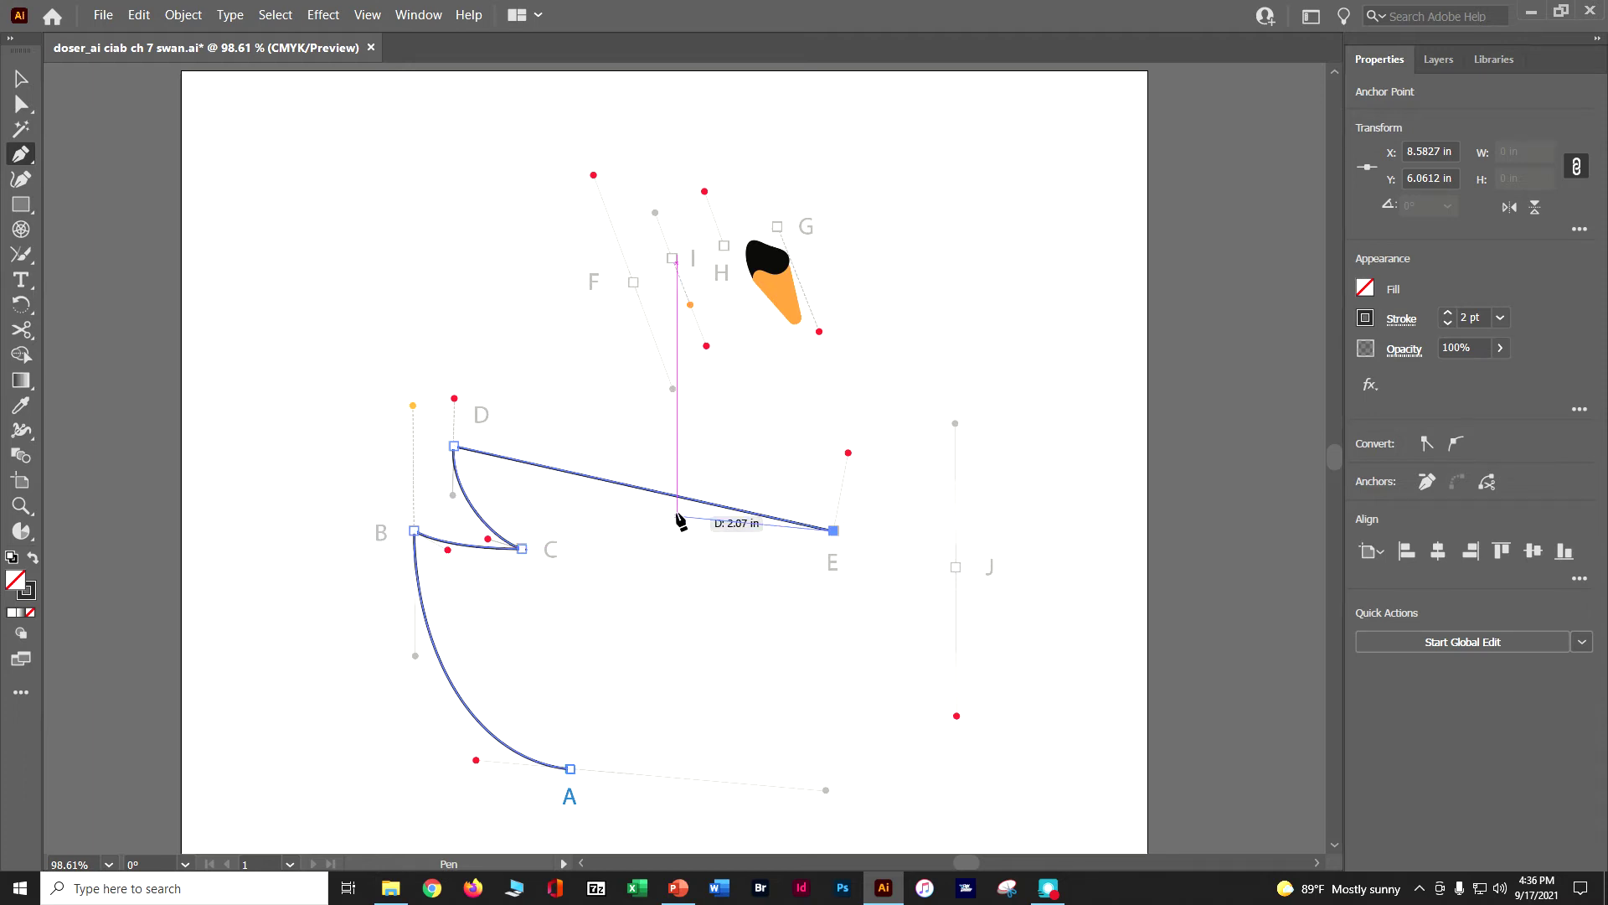
pyautogui.press('alt')
pyautogui.moveTo(638, 484); pyautogui.dragTo(658, 459)
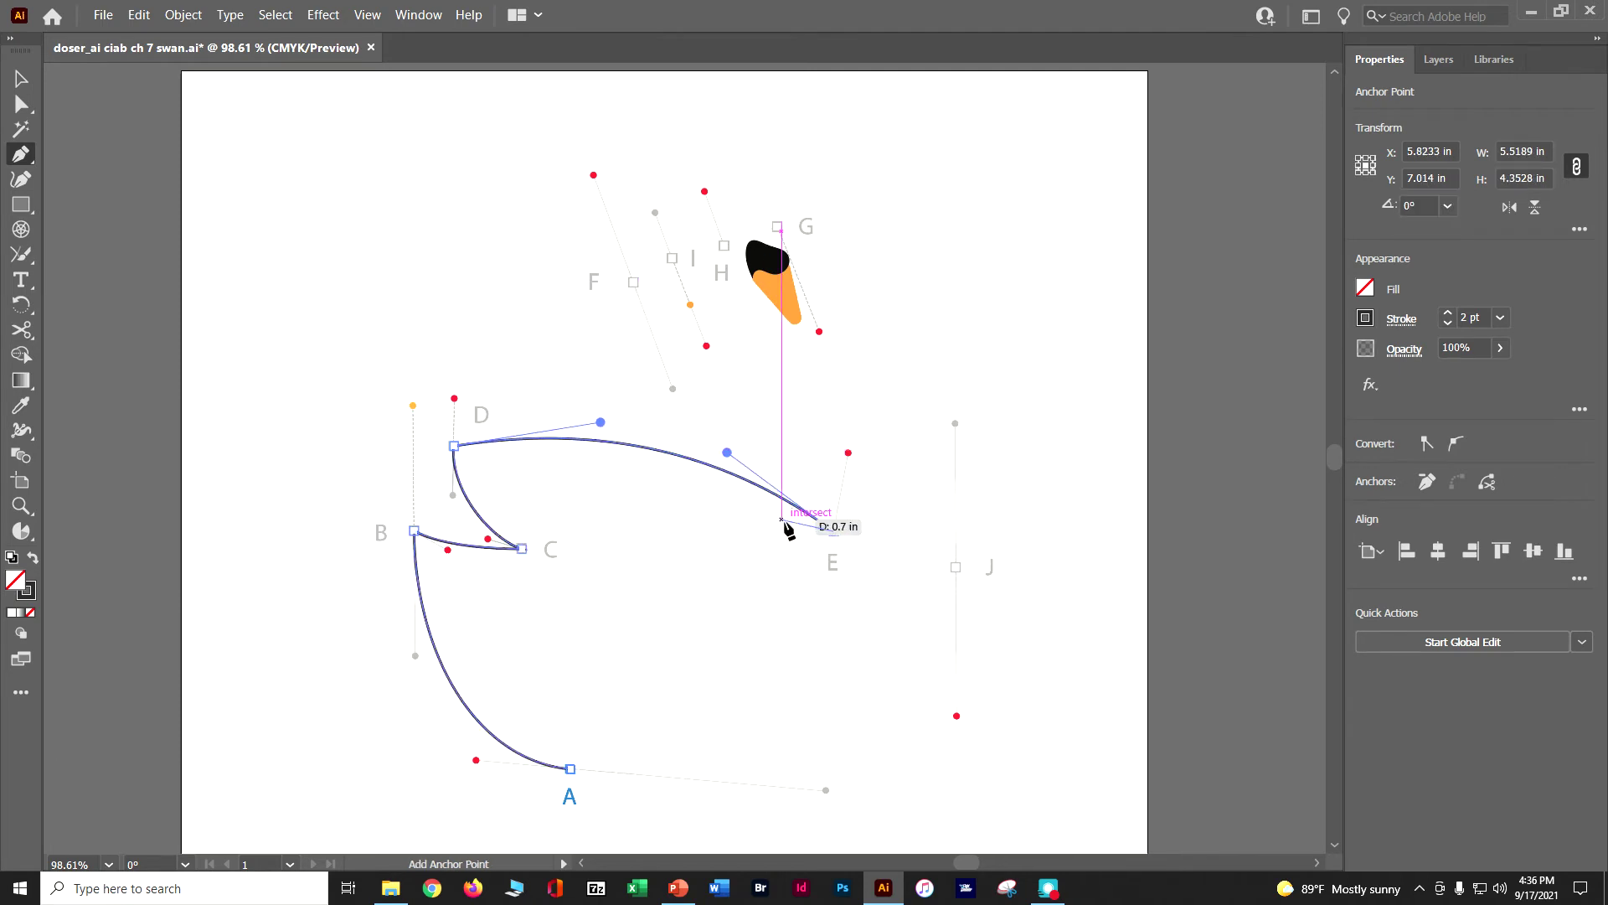
# Continue the path from E through F to G with handles on the red dots, and retract the outgoing handle at G
pyautogui.moveTo(833, 532); pyautogui.dragTo(847, 455)
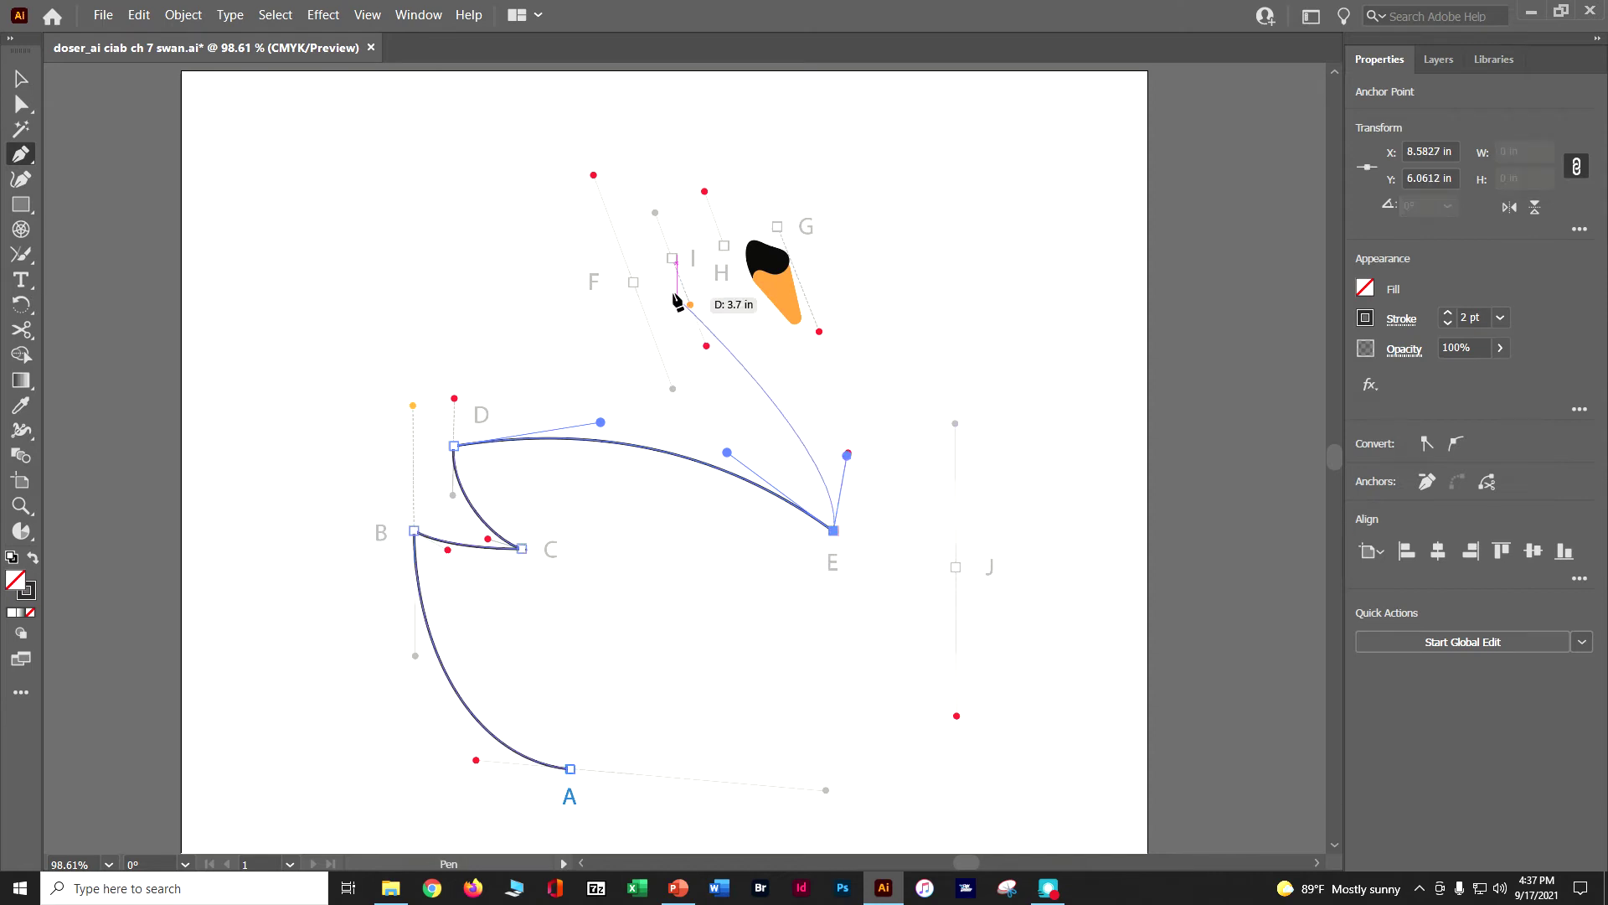
pyautogui.moveTo(634, 282)
pyautogui.mouseDown()
pyautogui.moveTo(600, 252)
pyautogui.moveTo(597, 174)
pyautogui.mouseUp()
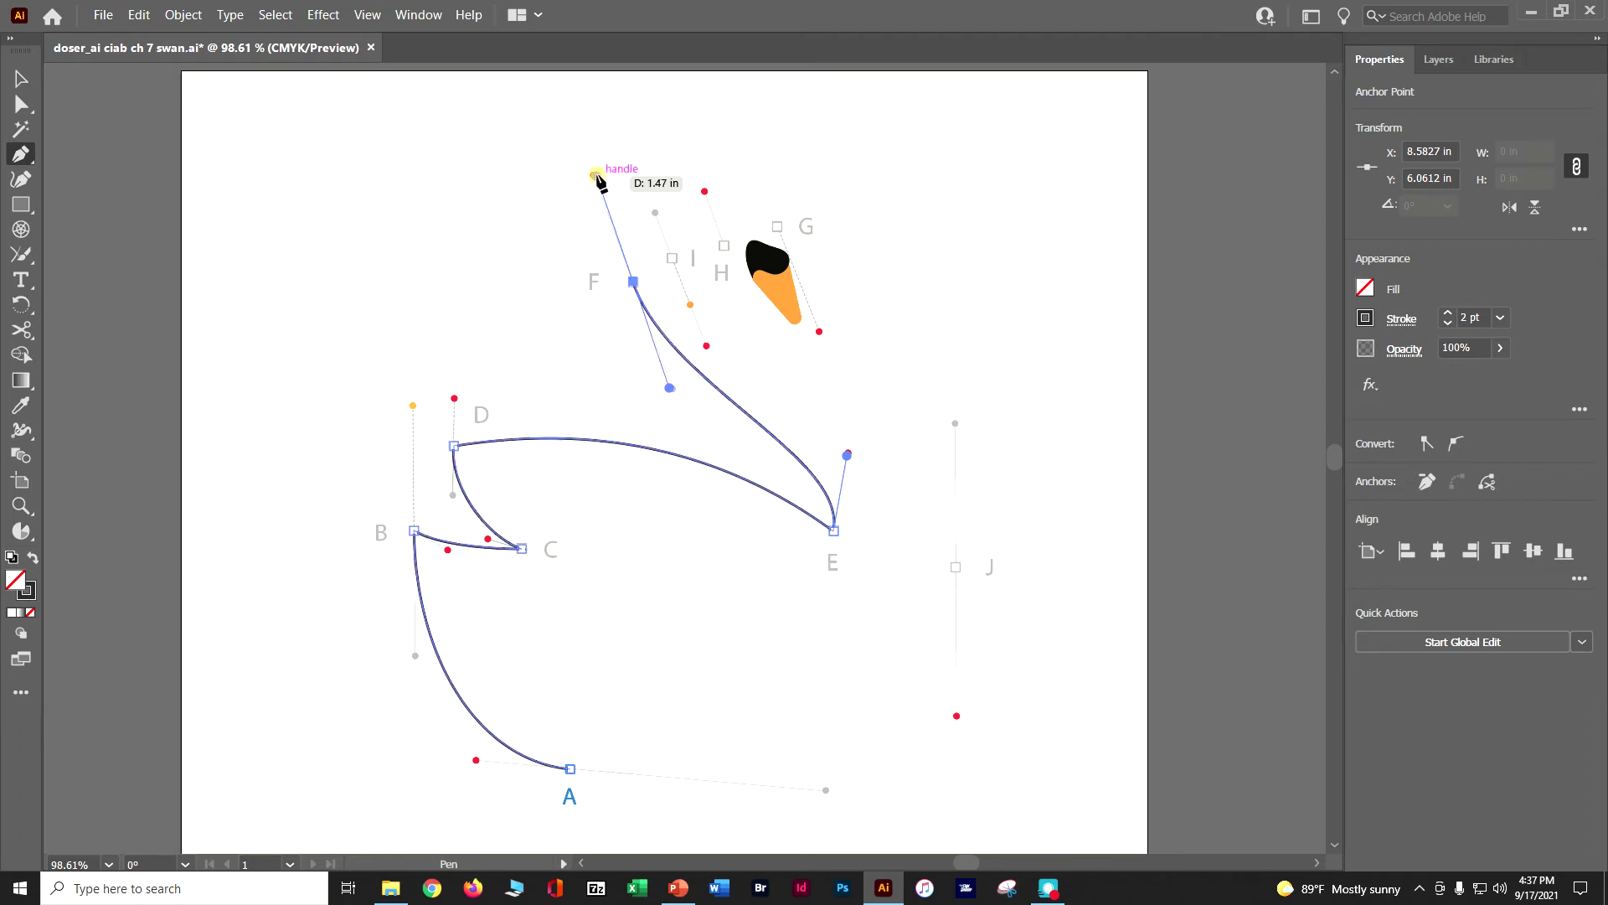
pyautogui.moveTo(777, 226); pyautogui.dragTo(820, 332)
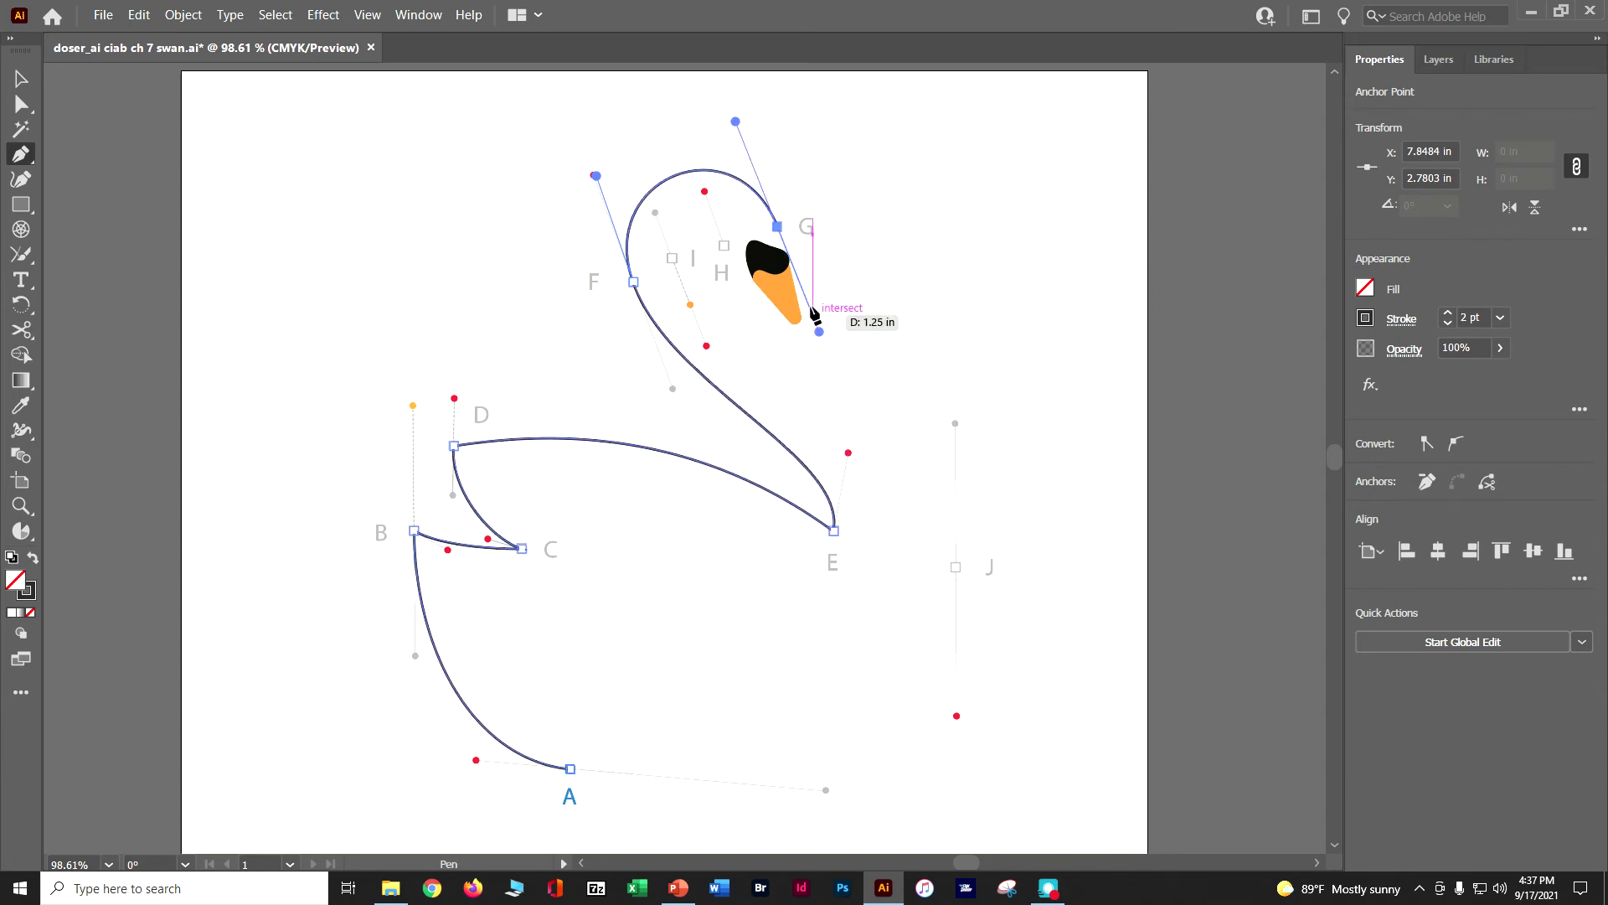
pyautogui.click(777, 227)
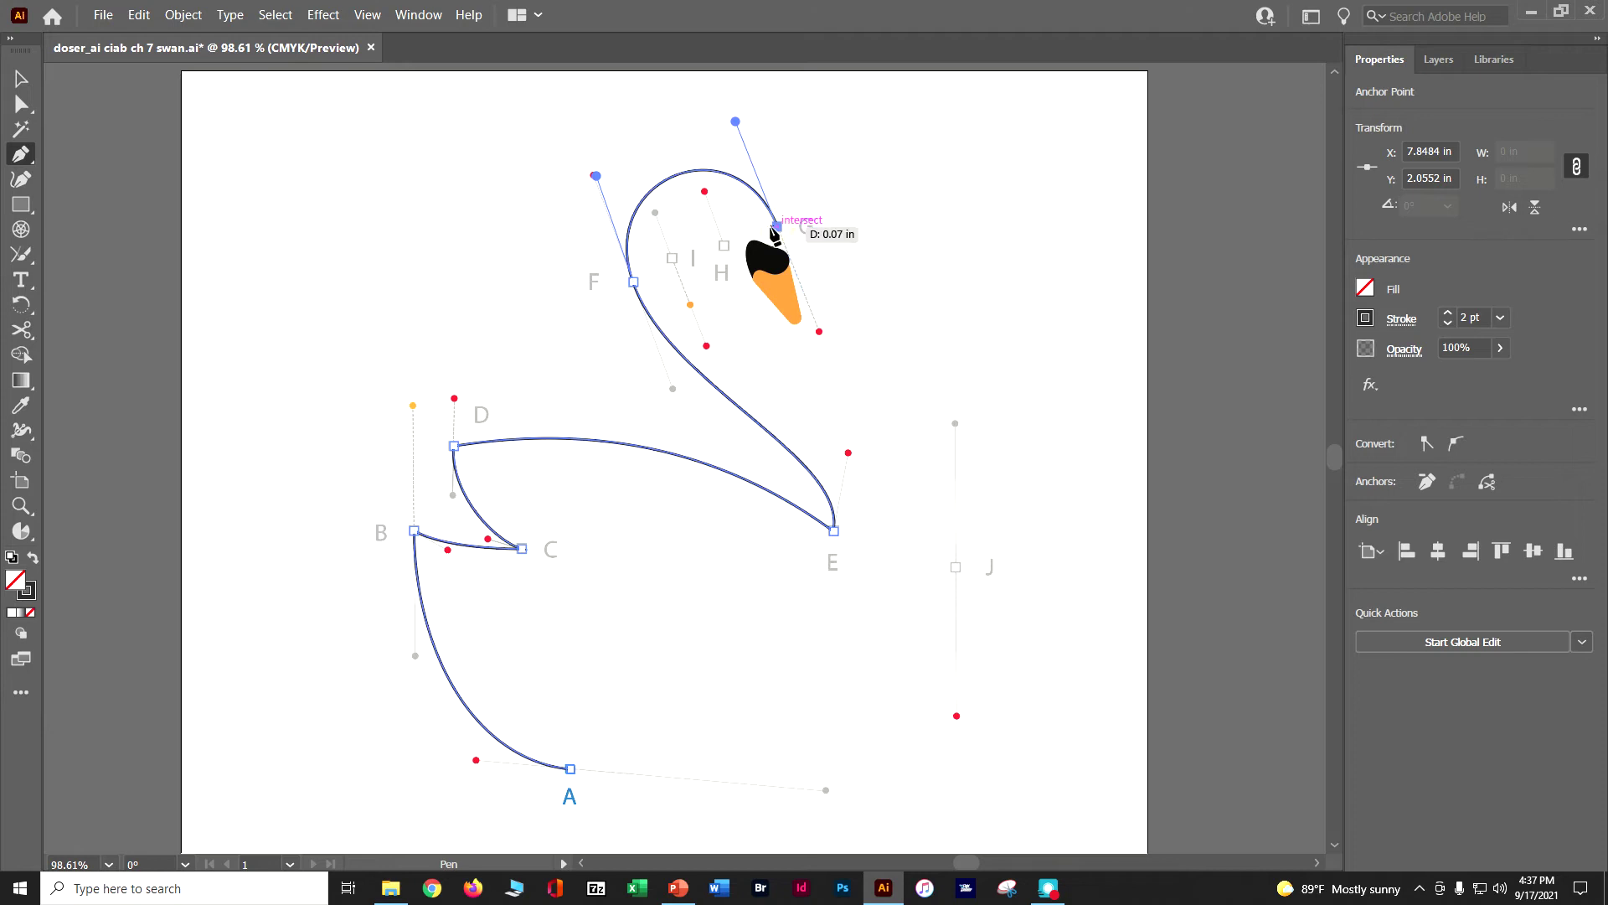
# Add a straight segment from G to H, curve from H to I using the red and gold dots, and retract I's outgoing handle
pyautogui.click(724, 246)
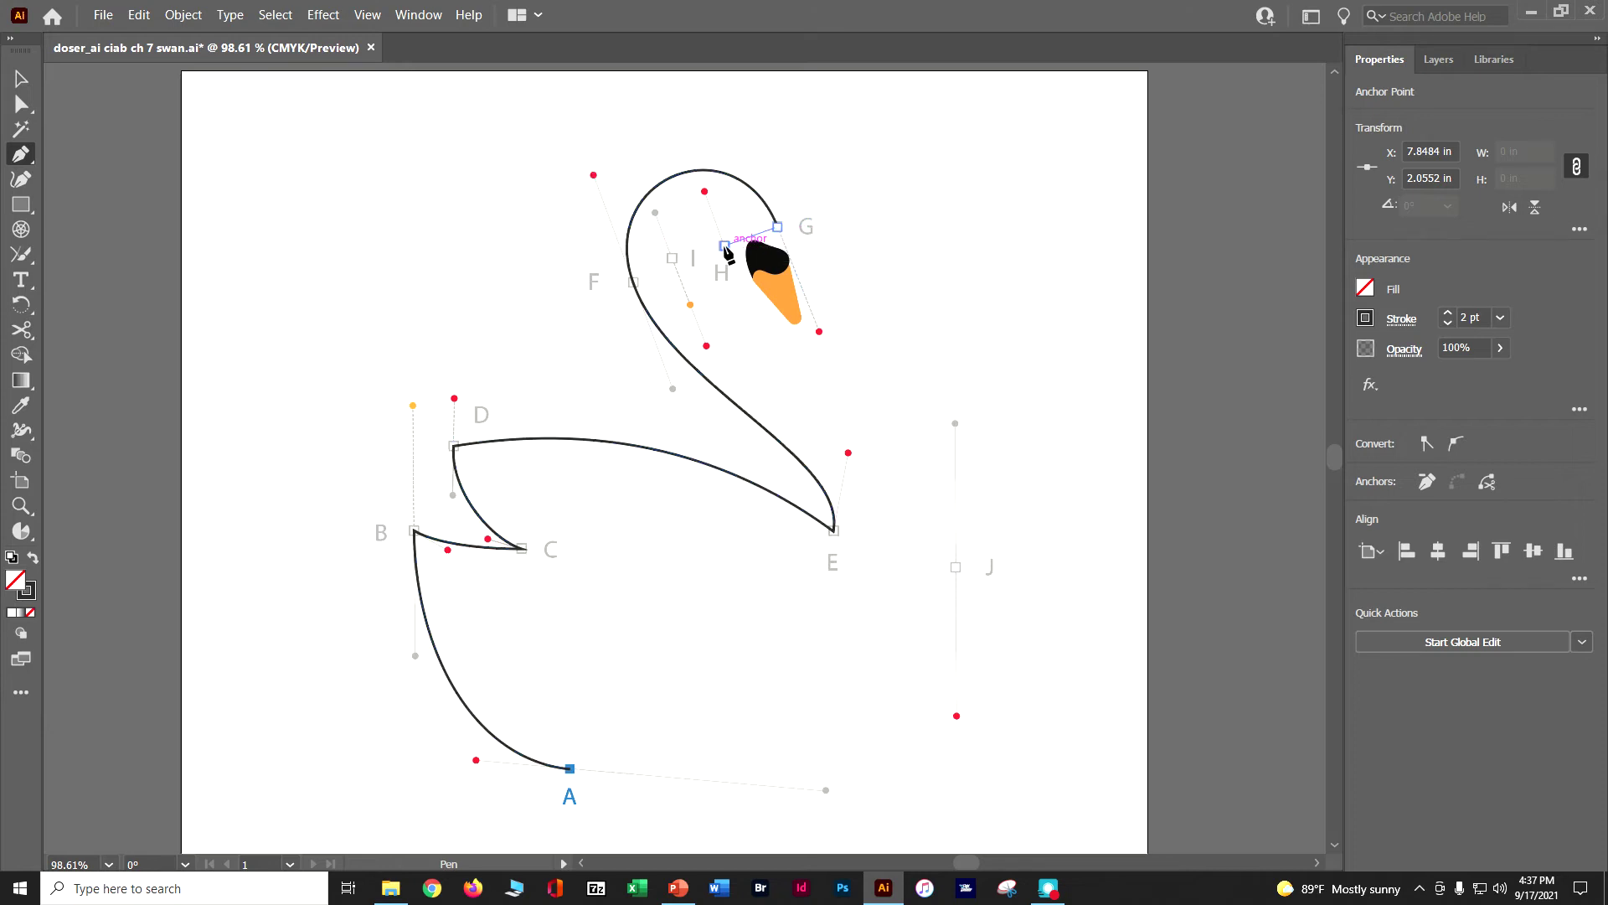
pyautogui.moveTo(724, 246); pyautogui.dragTo(707, 192)
pyautogui.moveTo(672, 258); pyautogui.dragTo(690, 304)
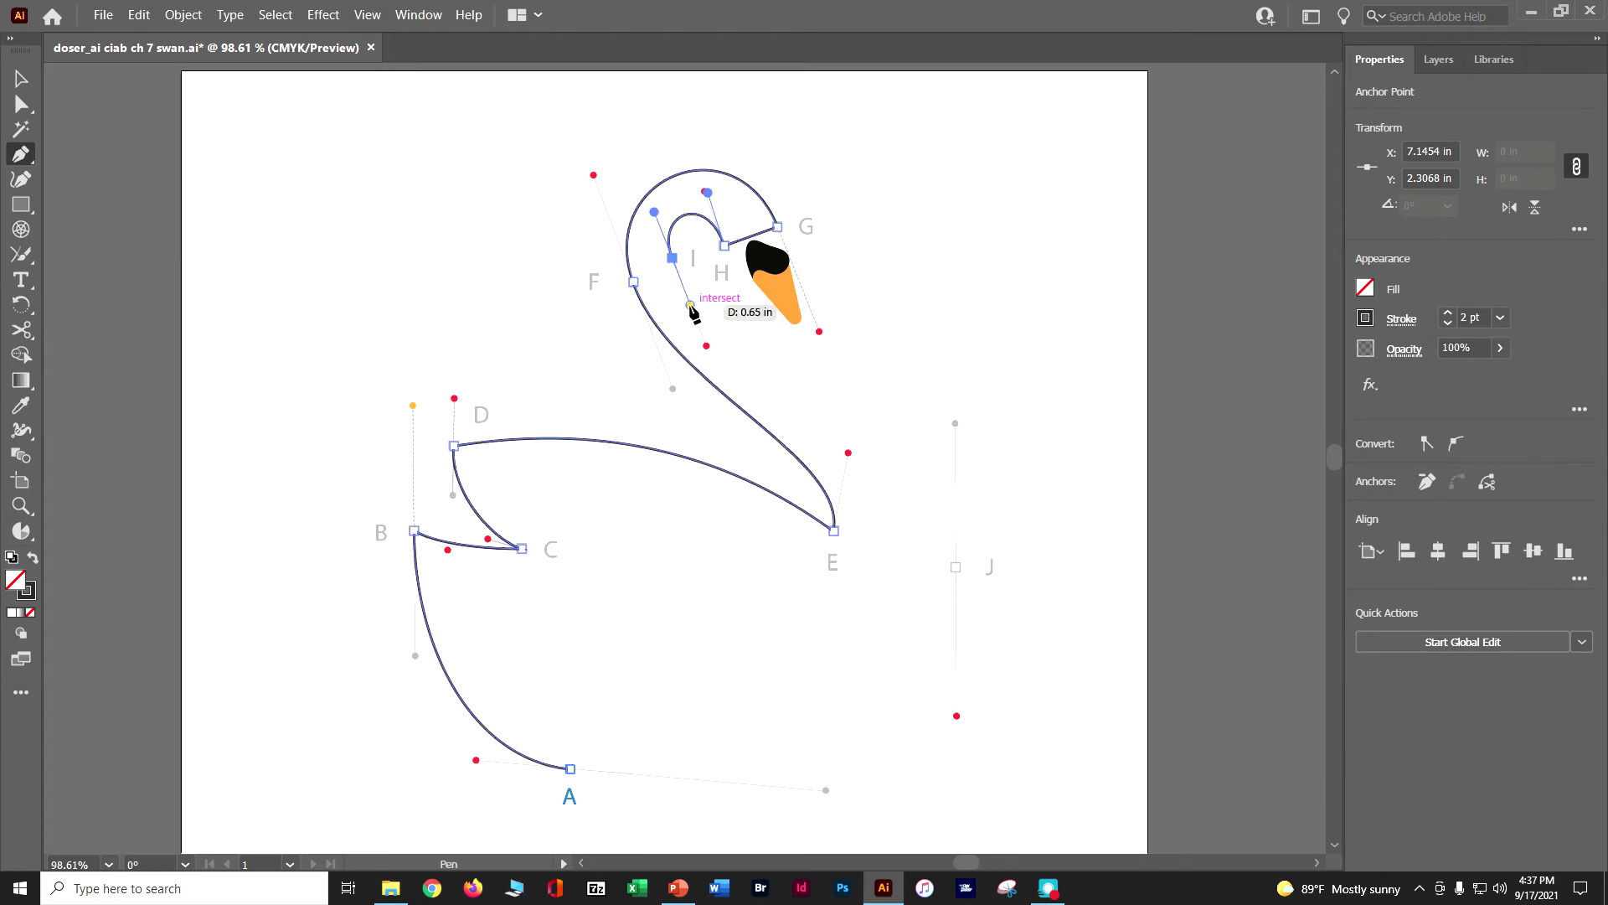
pyautogui.press('alt')
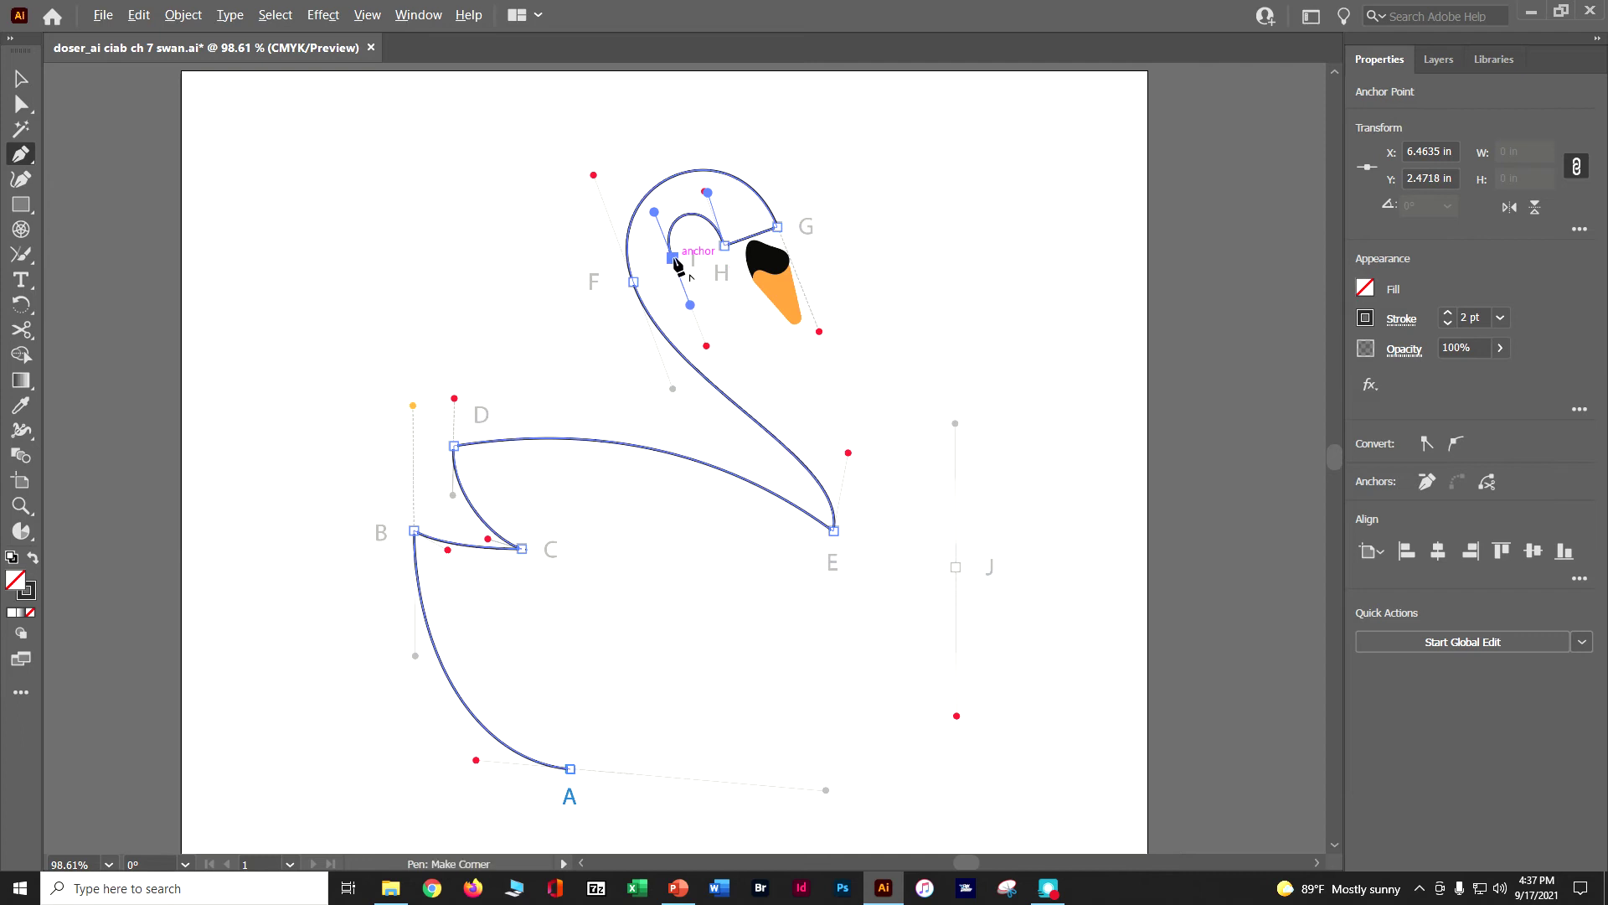
pyautogui.keyDown('alt'); pyautogui.click(674, 259); pyautogui.keyUp('alt')
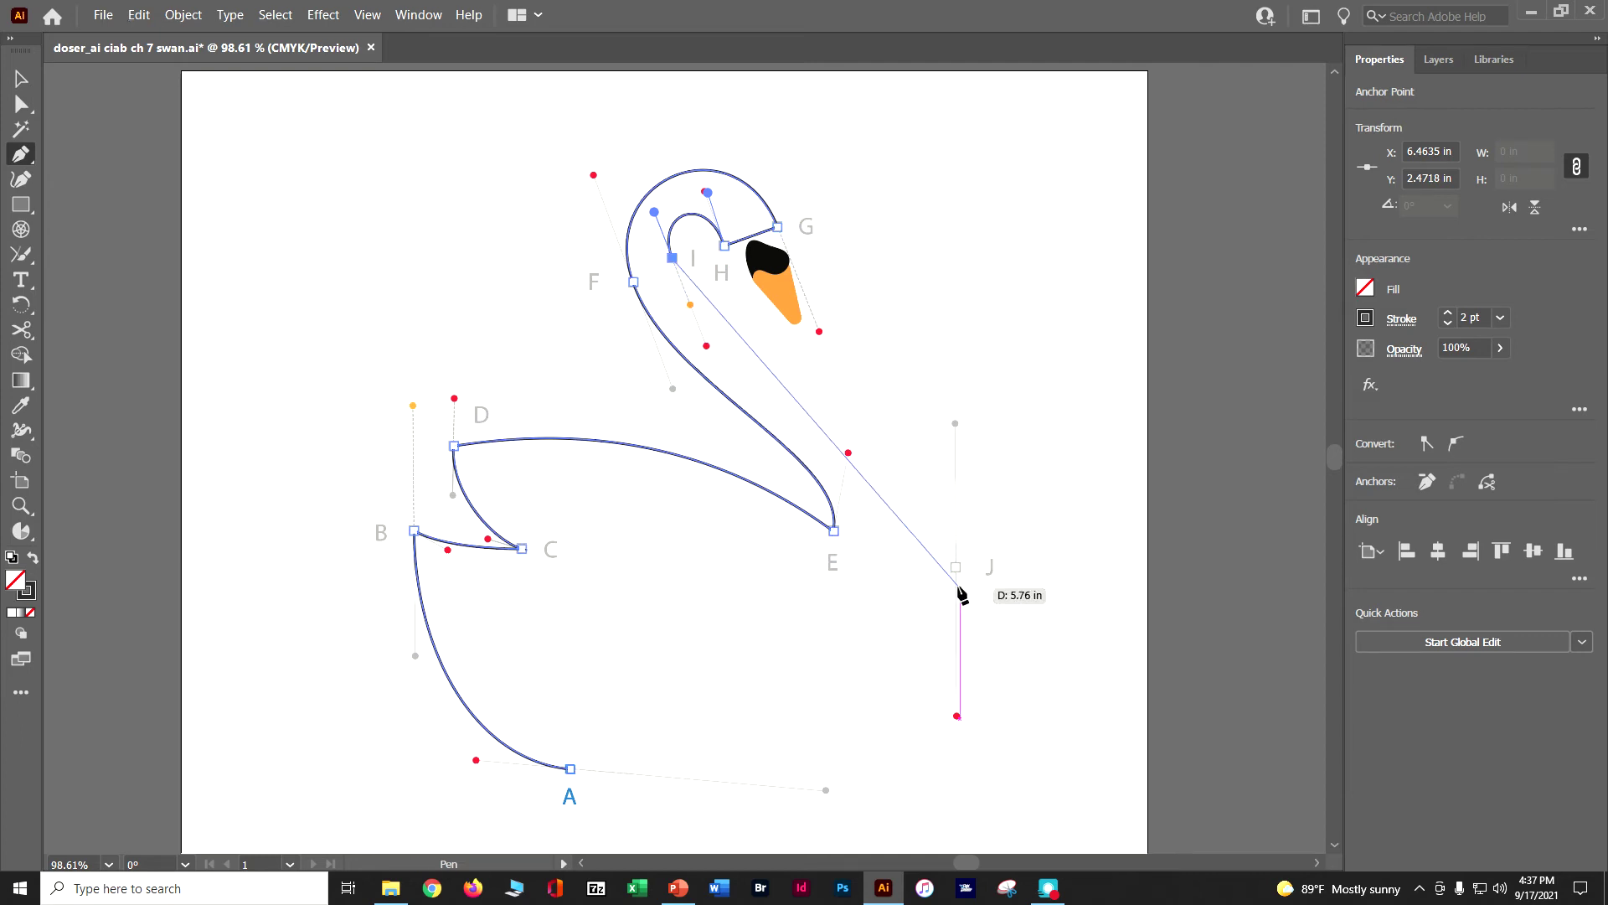
pyautogui.moveTo(956, 569); pyautogui.dragTo(955, 622)
pyautogui.moveTo(955, 514)
pyautogui.mouseDown()
pyautogui.moveTo(957, 690)
pyautogui.moveTo(977, 455)
pyautogui.moveTo(972, 521)
pyautogui.mouseUp()
pyautogui.hotkey('ctrl', 'z')
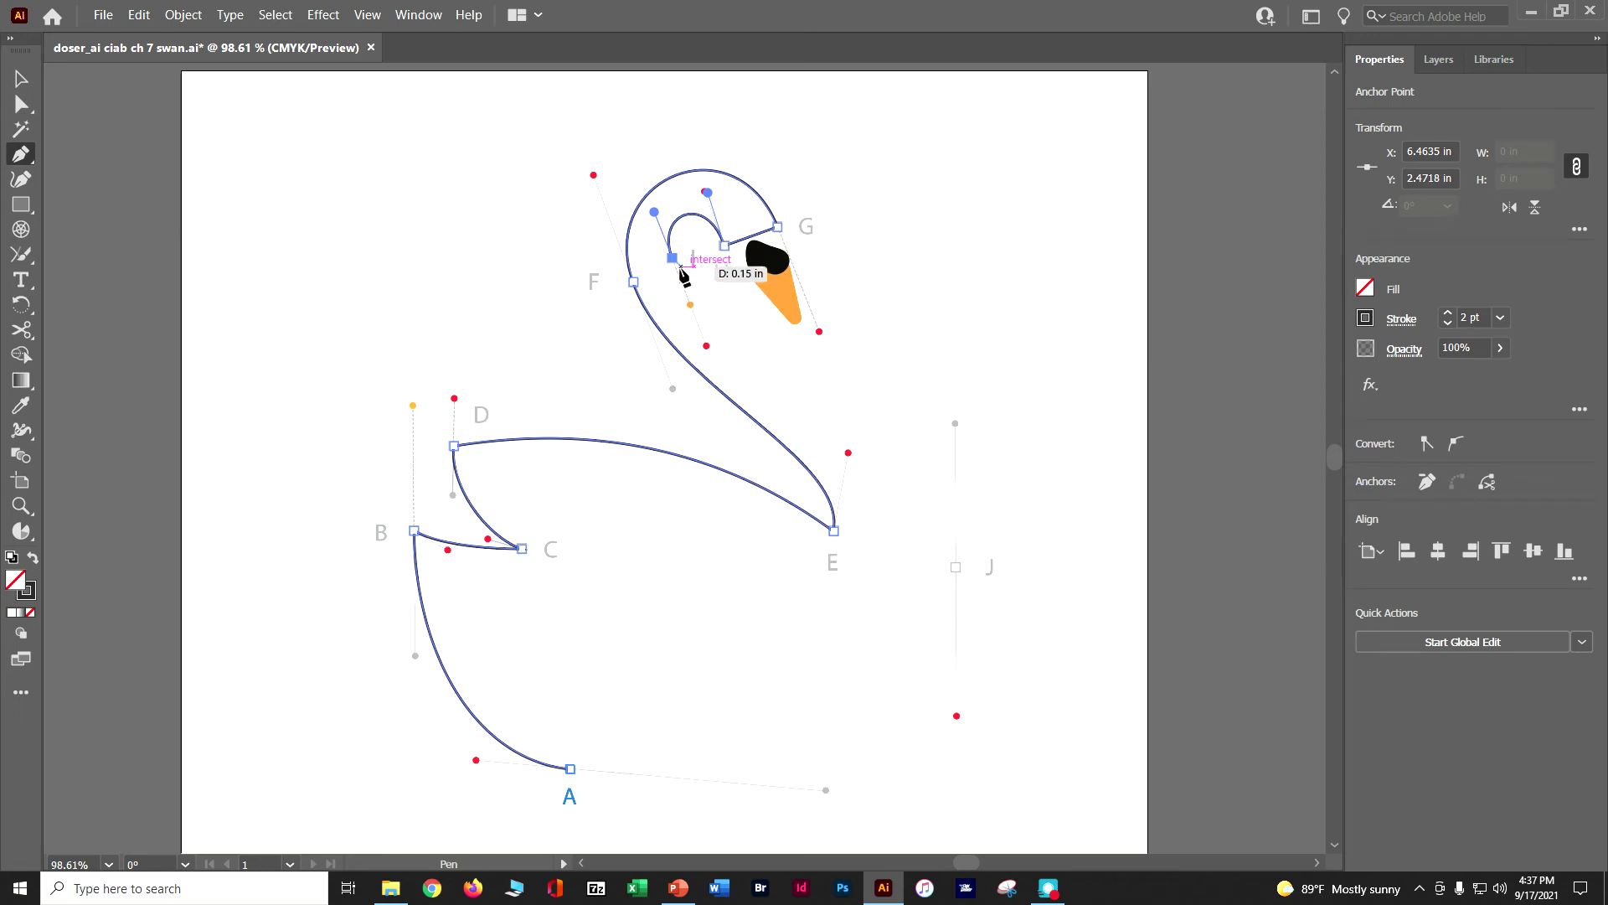
# Pull I's outgoing handle to the red dot and continue the path to J with its handle on the red dot
pyautogui.moveTo(673, 257); pyautogui.dragTo(704, 345)
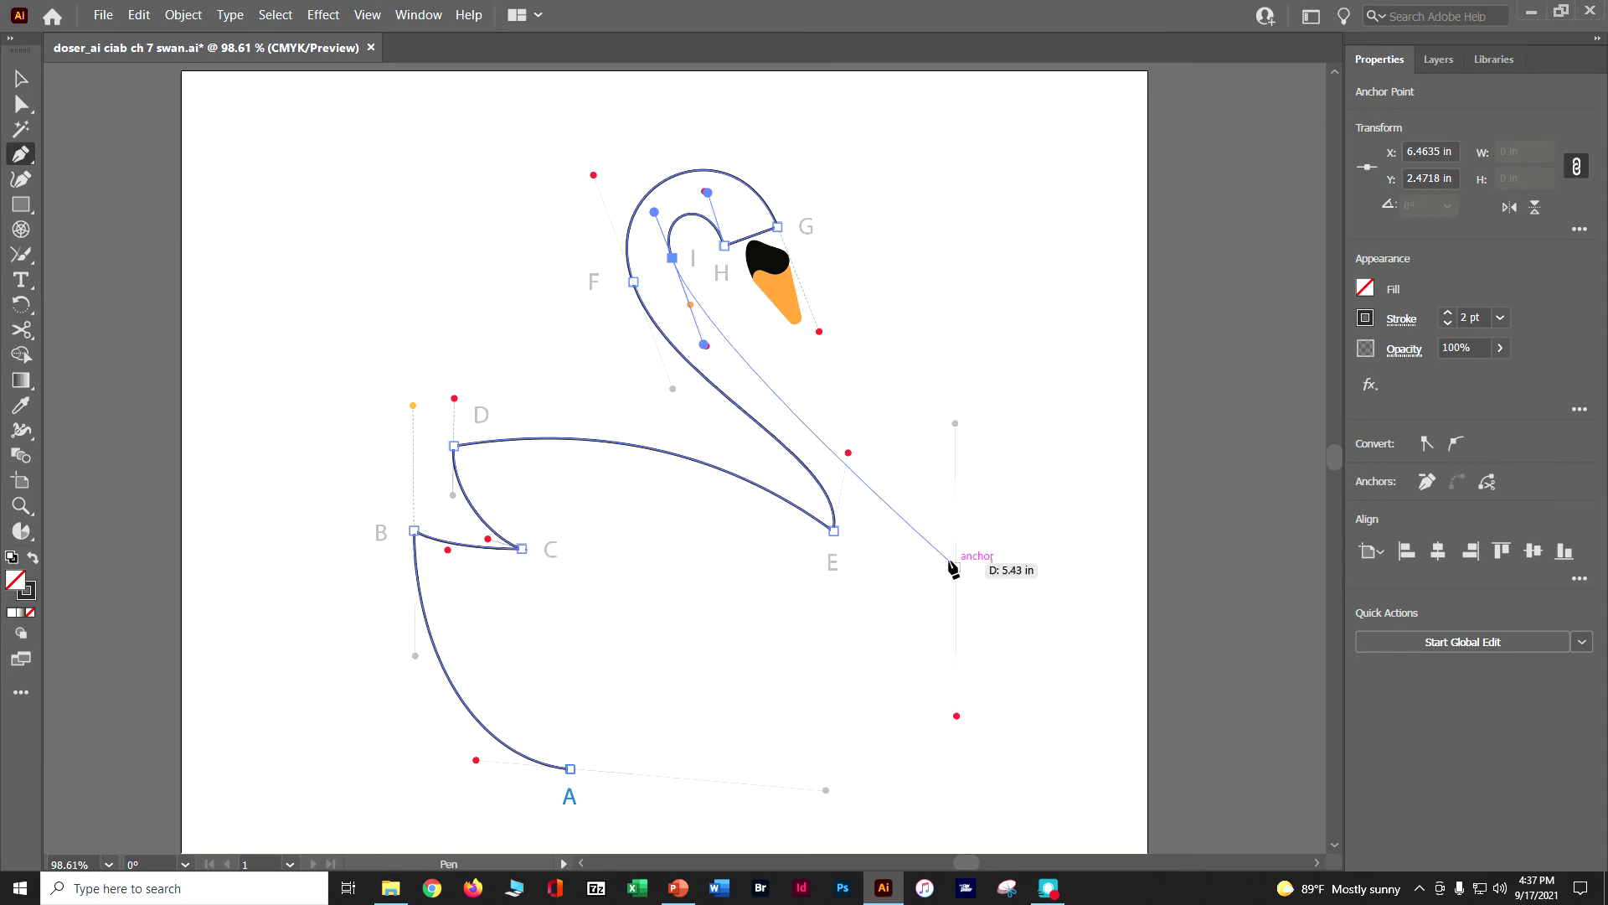
pyautogui.moveTo(953, 570); pyautogui.dragTo(959, 712)
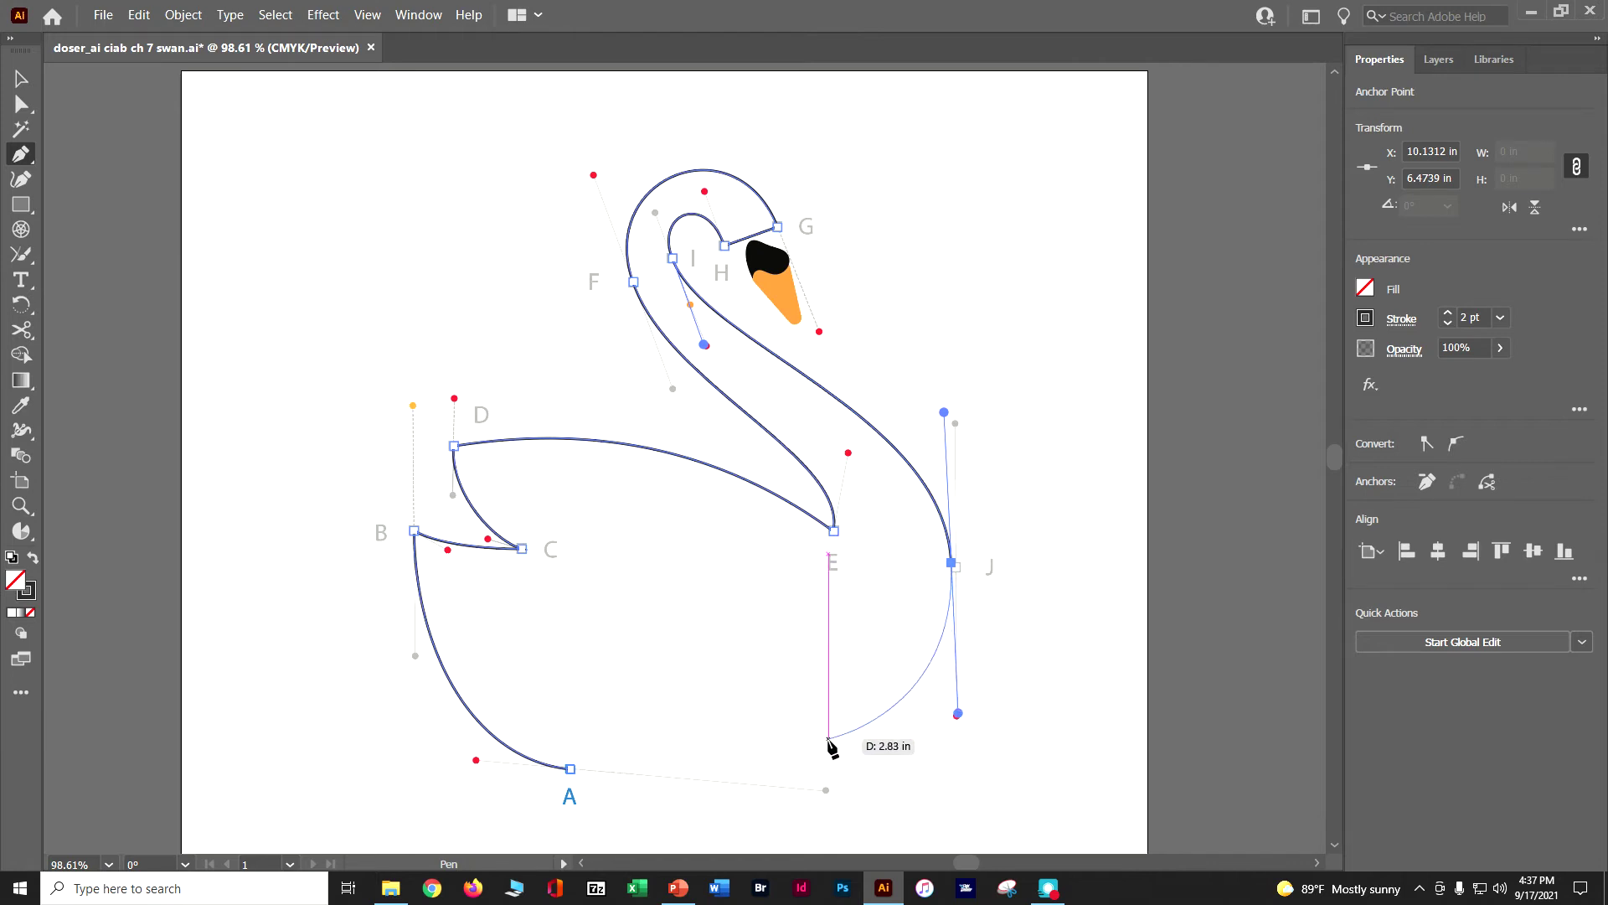
# Close the swan outline with a curve from J back to the starting anchor at A, pulling out its direction handles
pyautogui.click(570, 769)
pyautogui.moveTo(570, 769); pyautogui.dragTo(476, 771)
pyautogui.moveTo(200, 783); pyautogui.dragTo(146, 756)
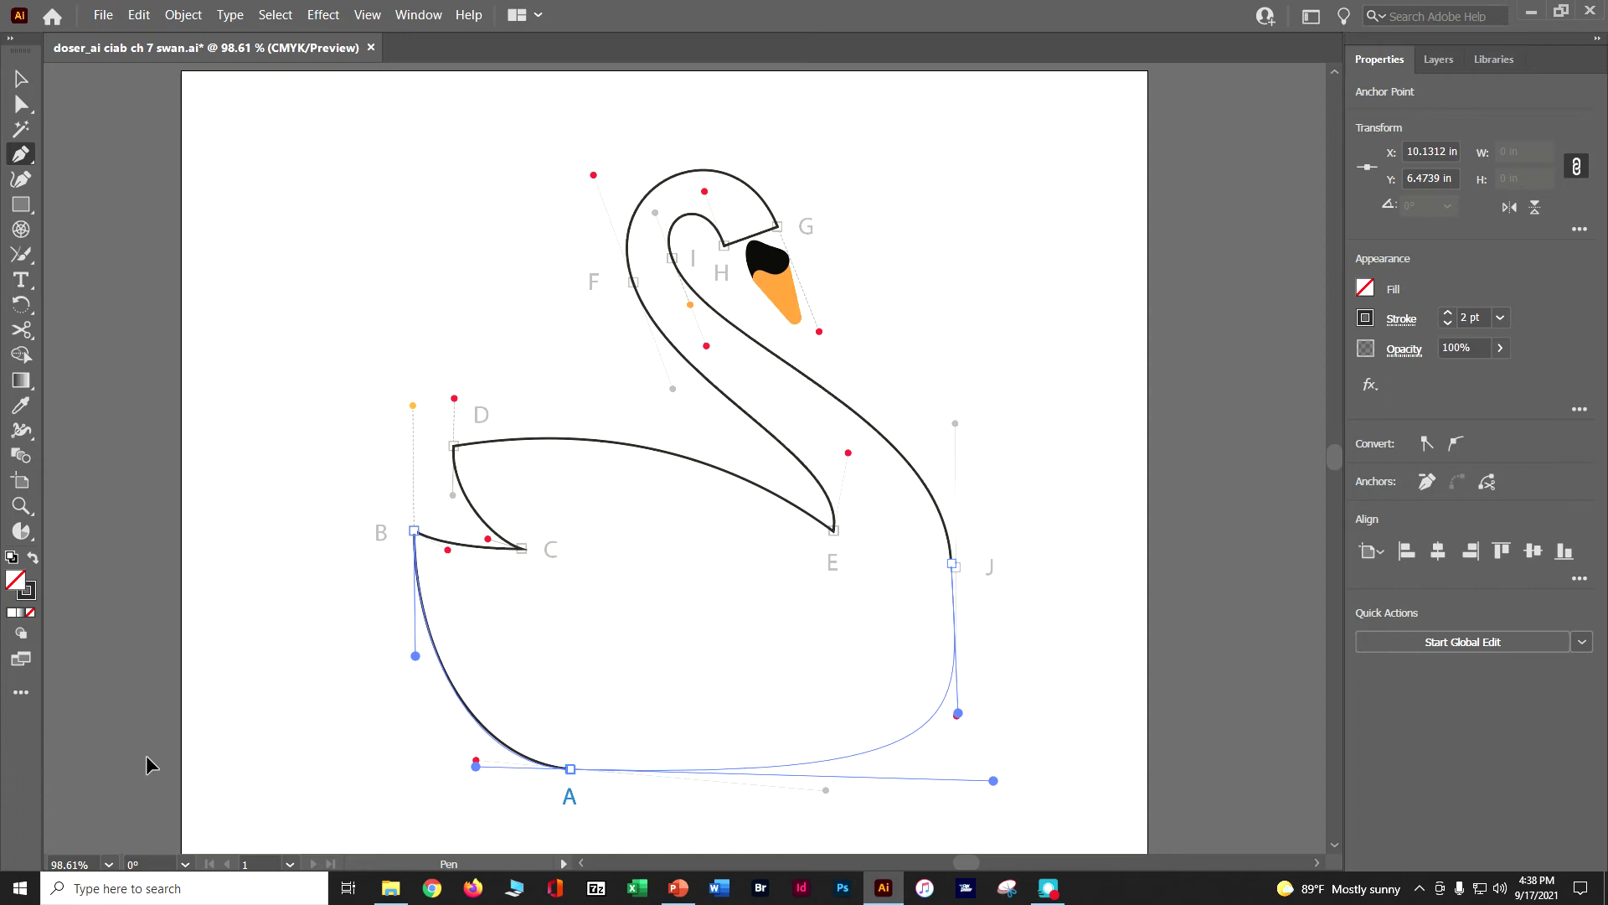
pyautogui.click(146, 755)
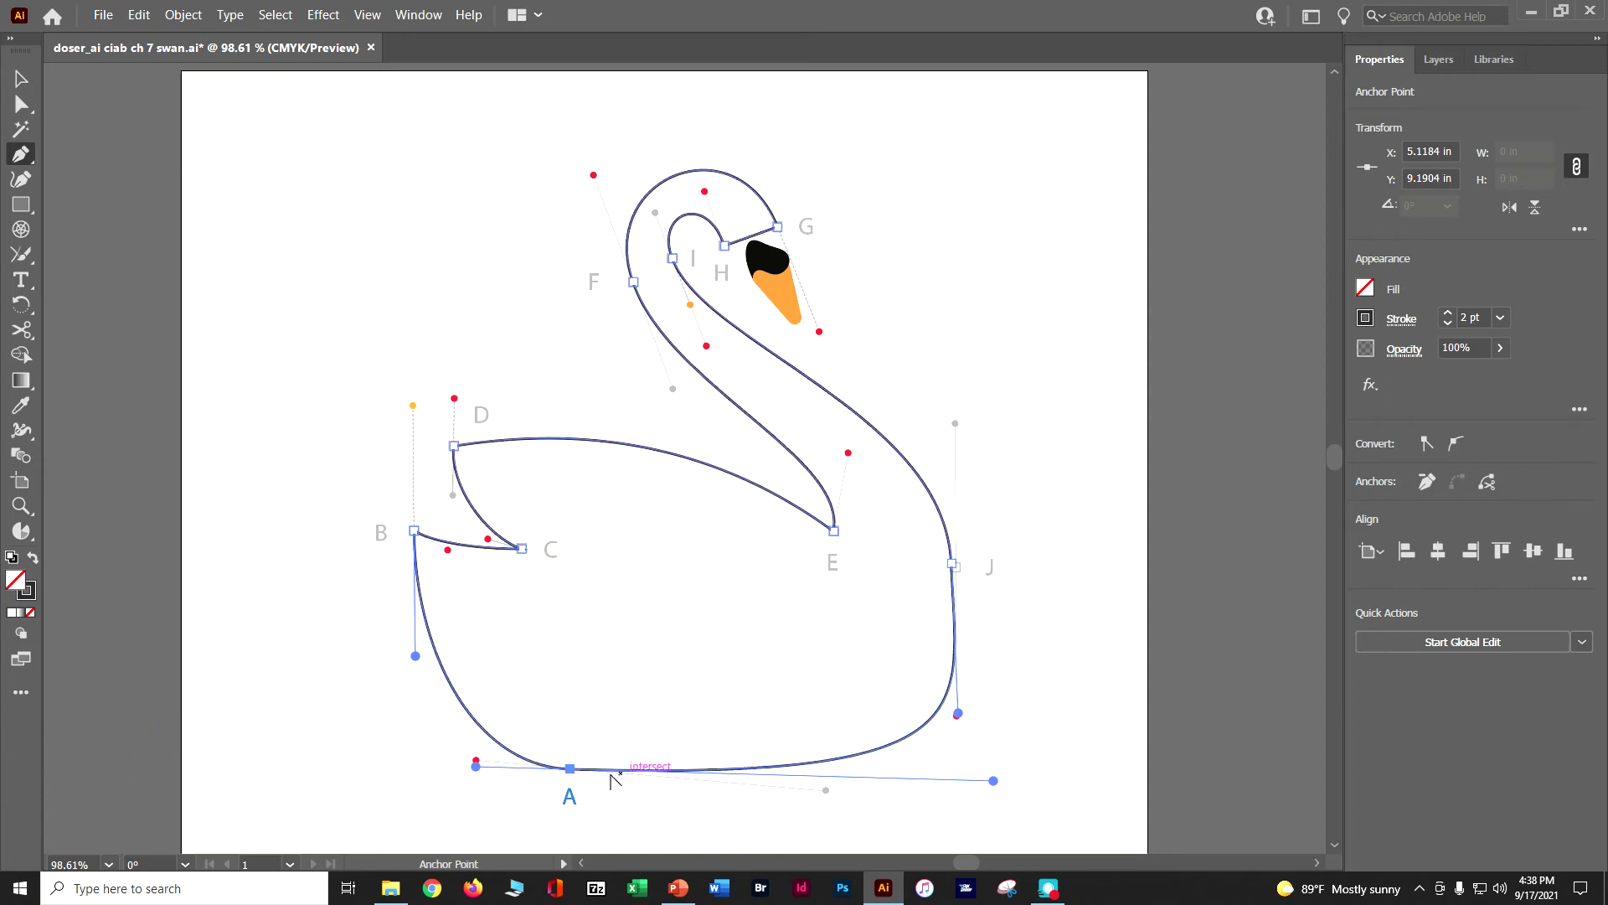
pyautogui.moveTo(578, 769)
pyautogui.mouseDown()
pyautogui.moveTo(671, 782)
pyautogui.moveTo(493, 781)
pyautogui.moveTo(584, 772)
pyautogui.moveTo(569, 772)
pyautogui.mouseUp()
pyautogui.press('ctrl')
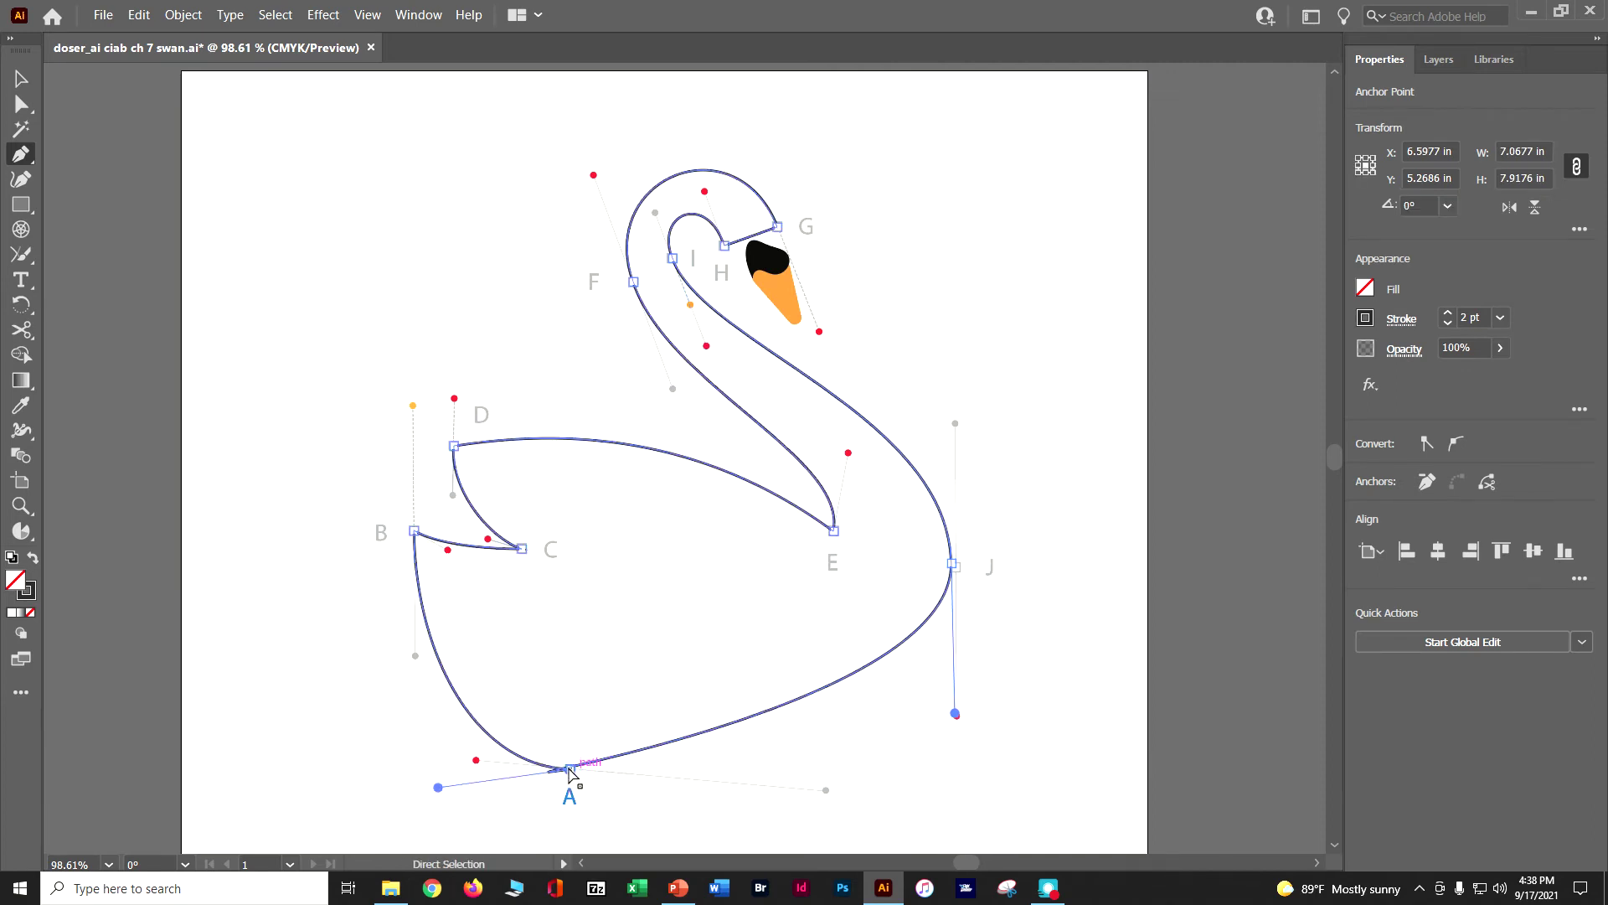
pyautogui.hotkey('ctrl', 'z')
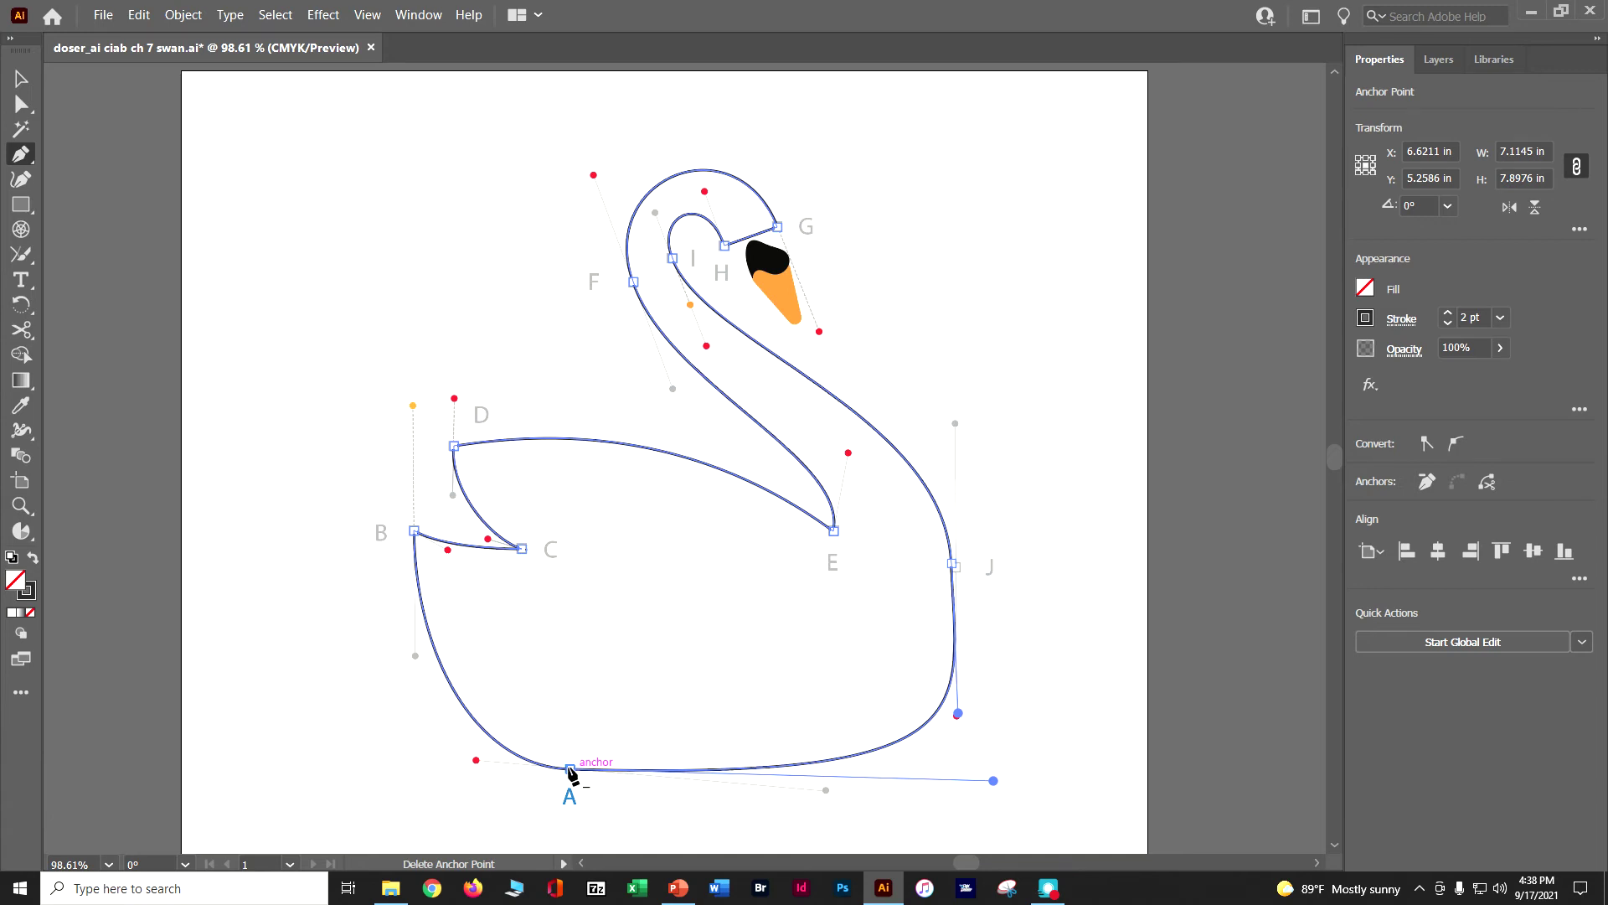
# Pull new direction handles out of anchor A so that the handle toward J ends on the grey dot
pyautogui.moveTo(570, 770); pyautogui.dragTo(314, 747)
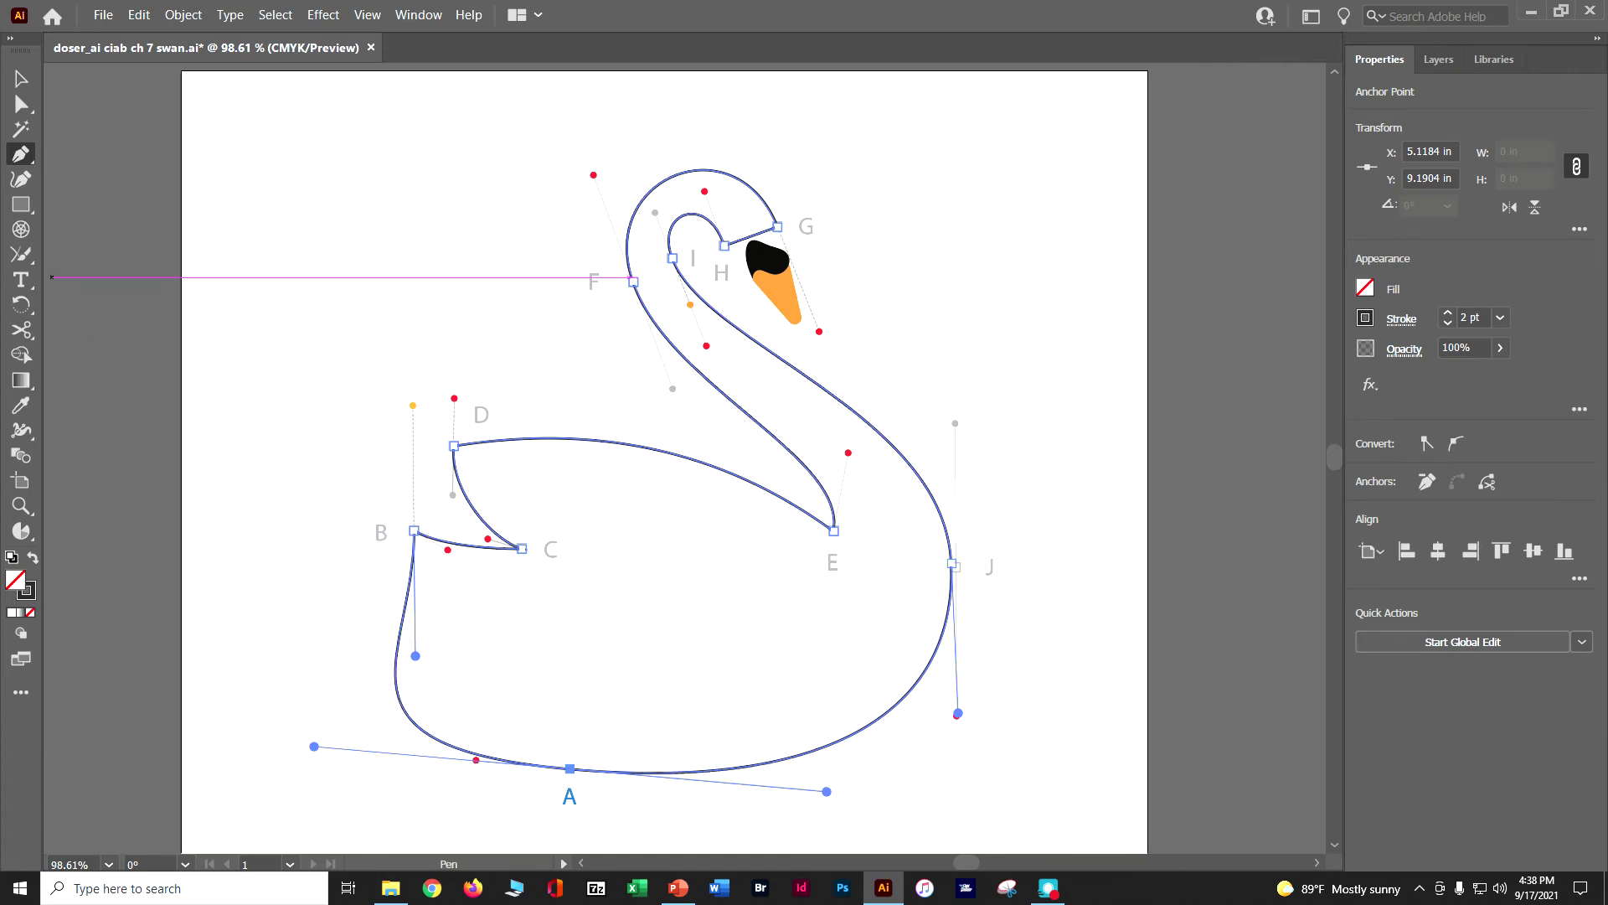
# Add an anchor point on the bulging curve between A and B and move it to just below B
pyautogui.click(21, 103)
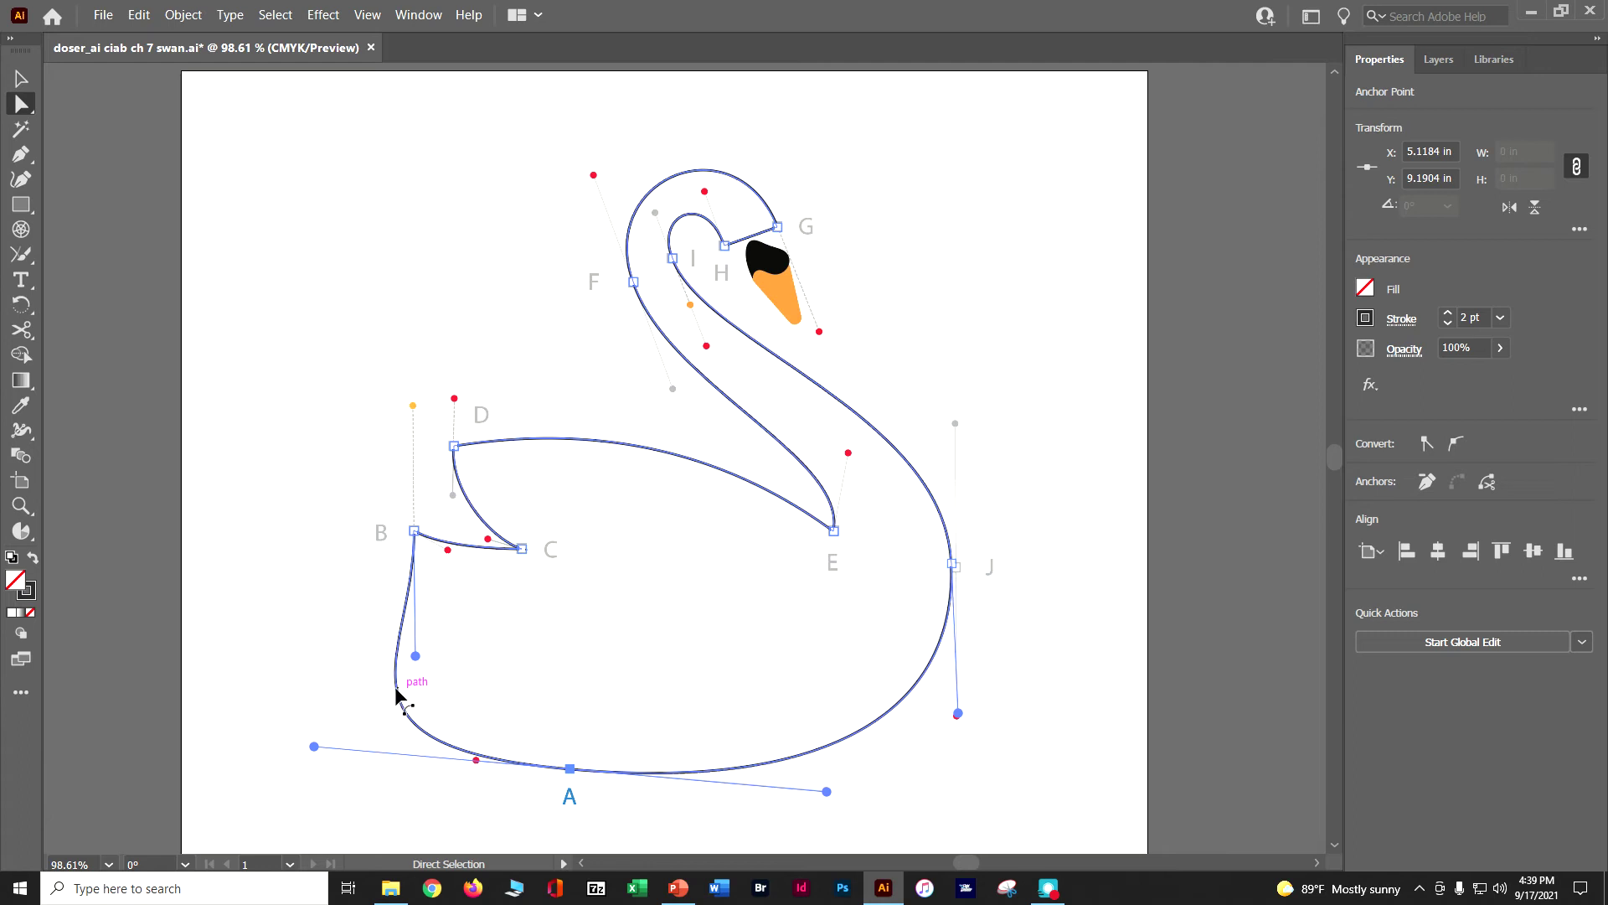
pyautogui.click(21, 156)
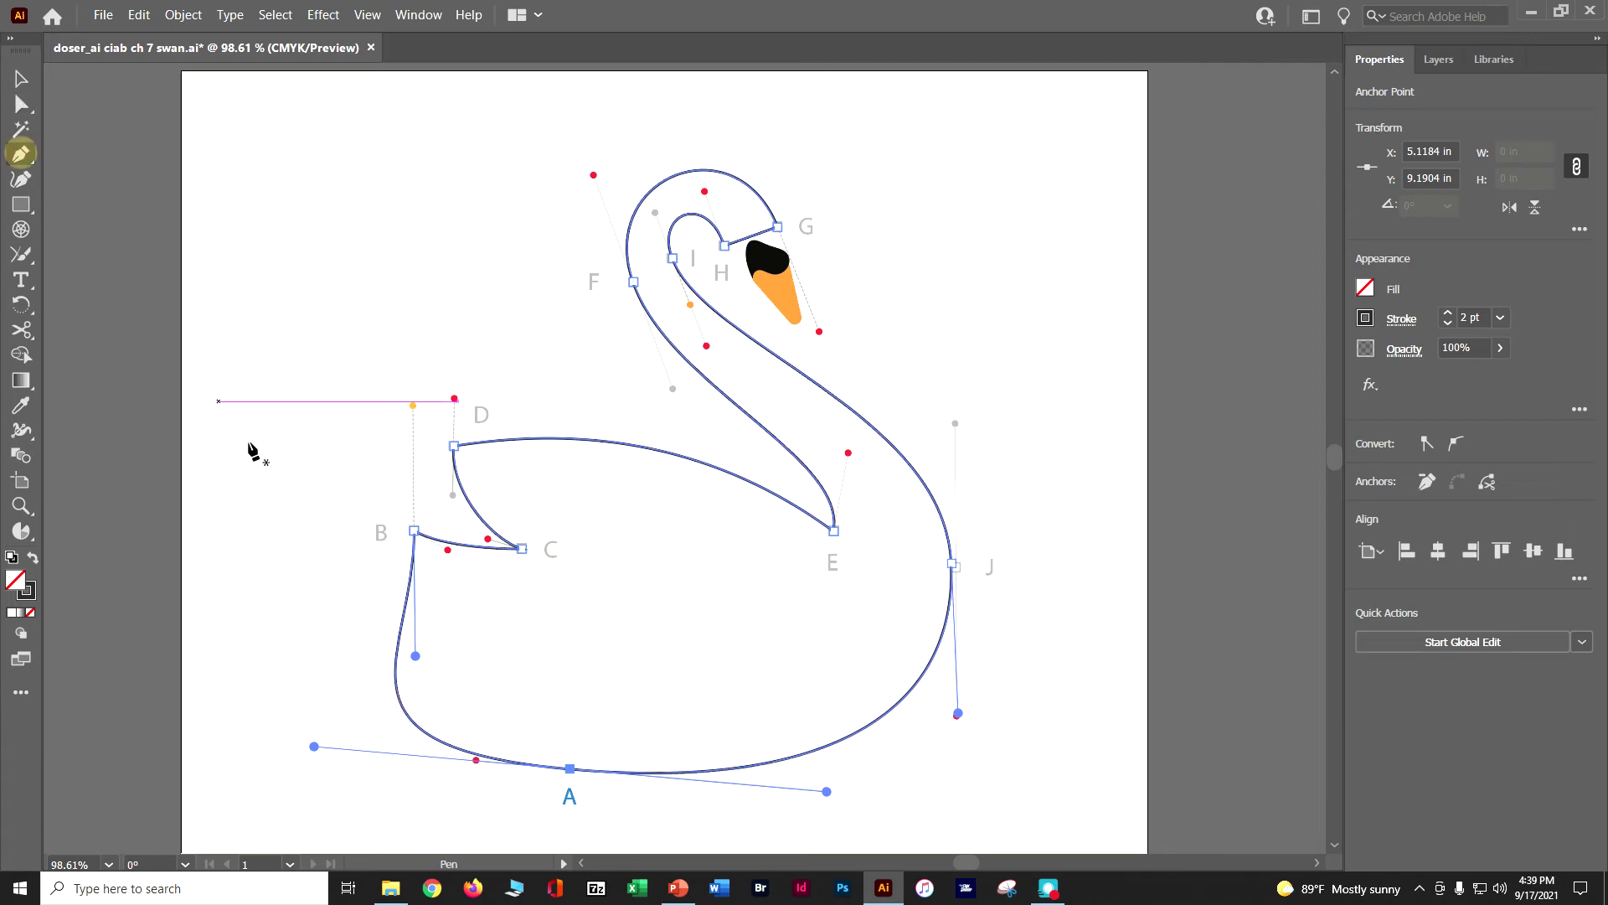
pyautogui.click(395, 682)
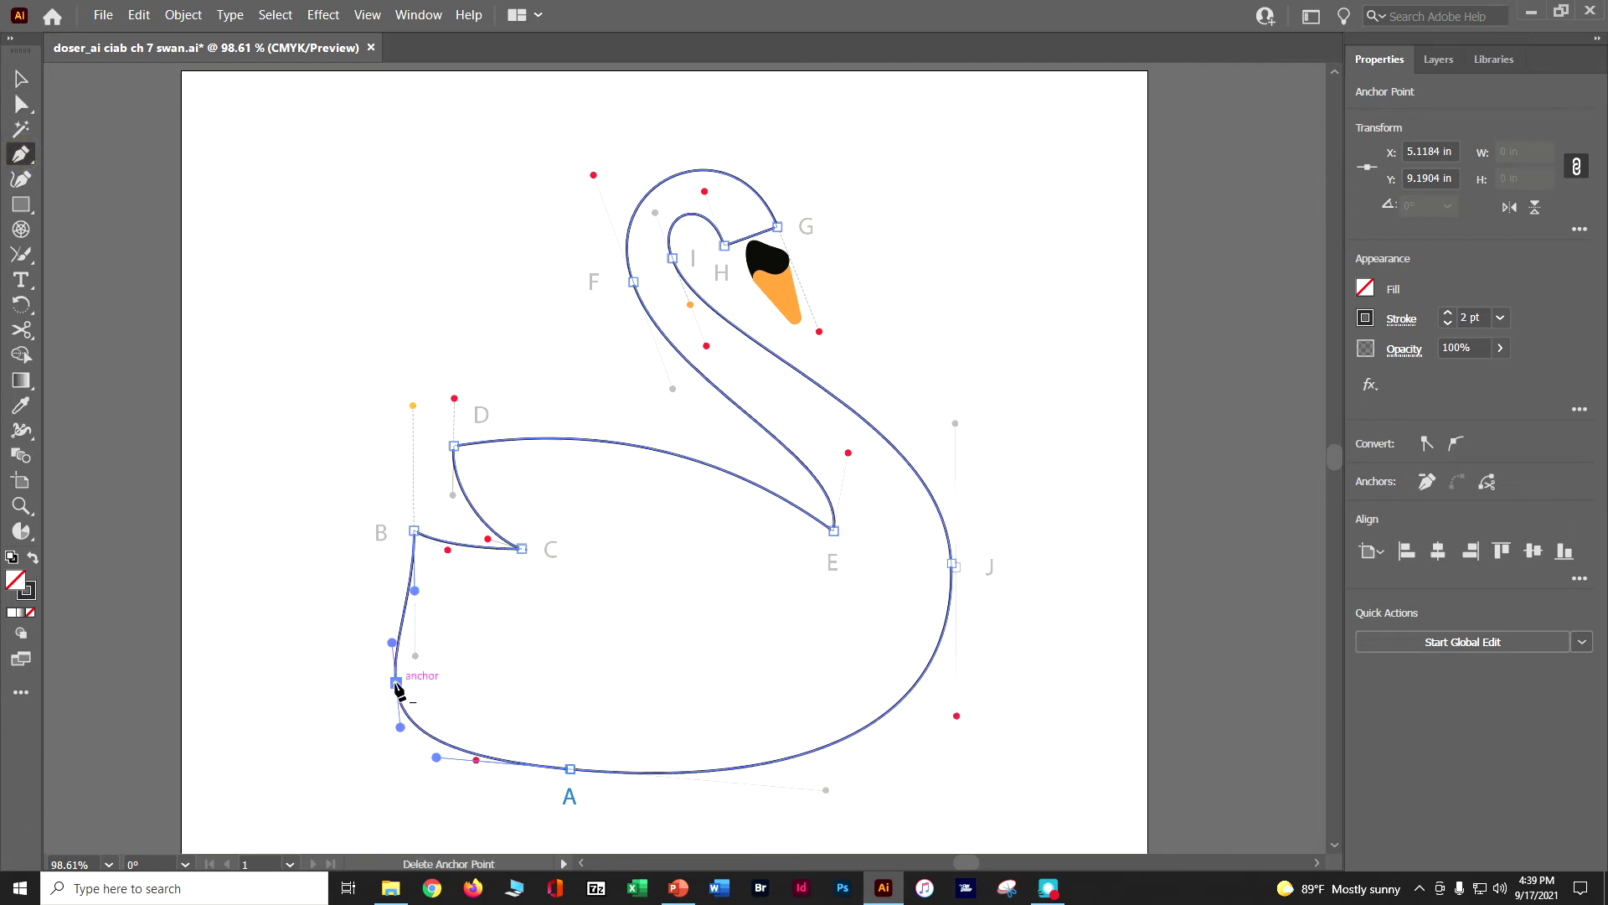
pyautogui.click(22, 105)
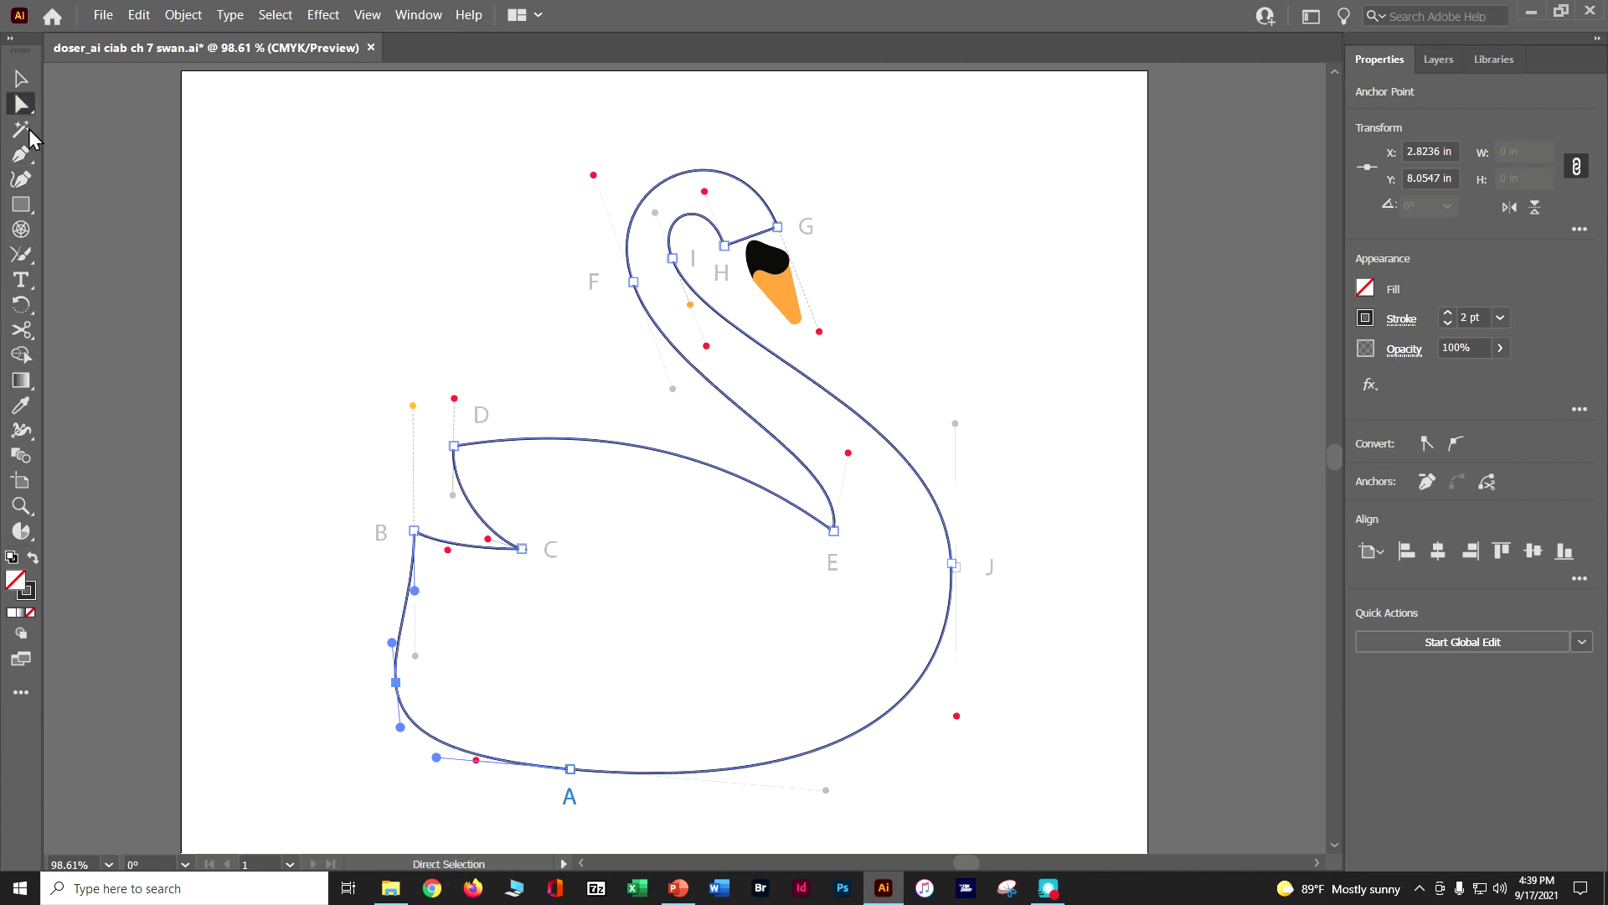
pyautogui.moveTo(397, 685); pyautogui.dragTo(414, 551)
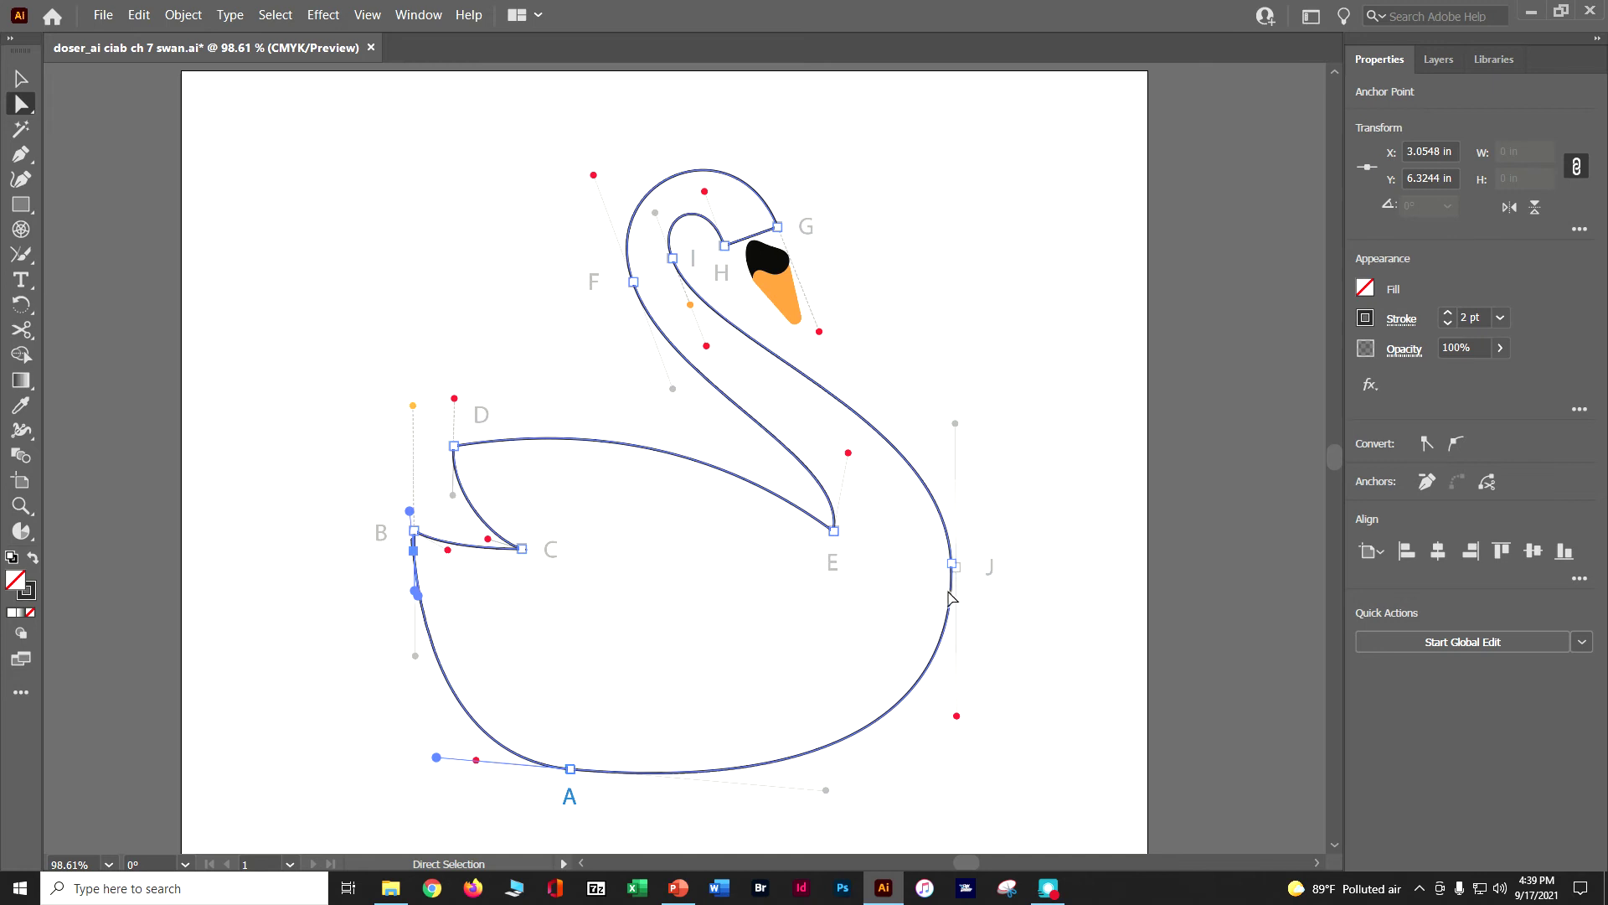
# Move the anchor at J slightly inward to X 9.9379 in and make the arc between H and I a little flatter
pyautogui.moveTo(952, 568); pyautogui.dragTo(937, 570)
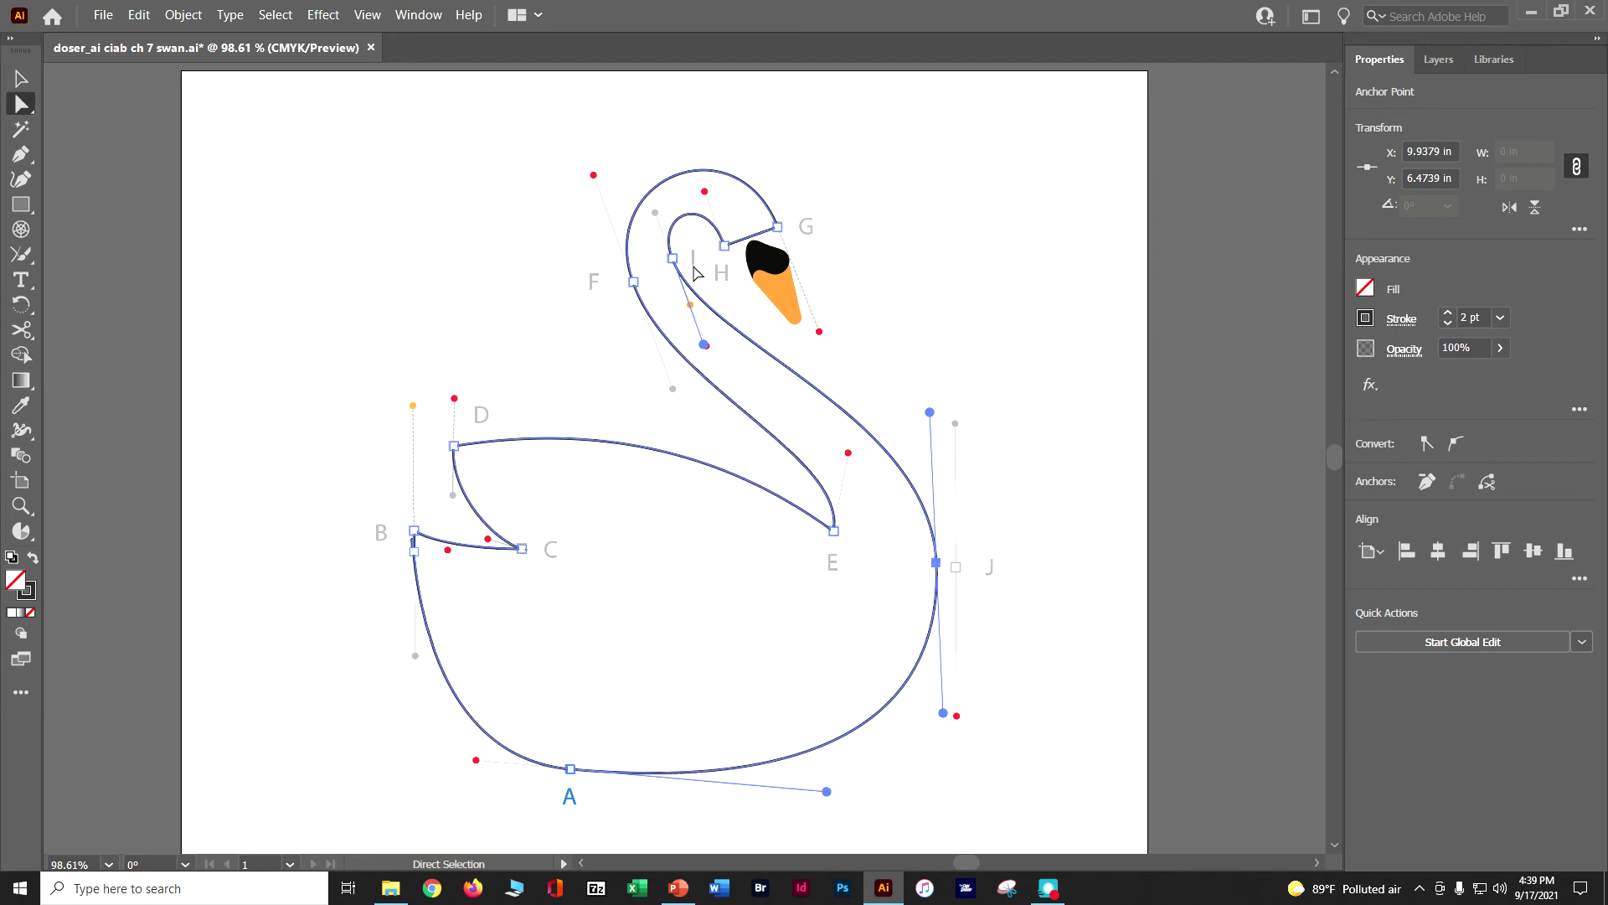
pyautogui.click(684, 225)
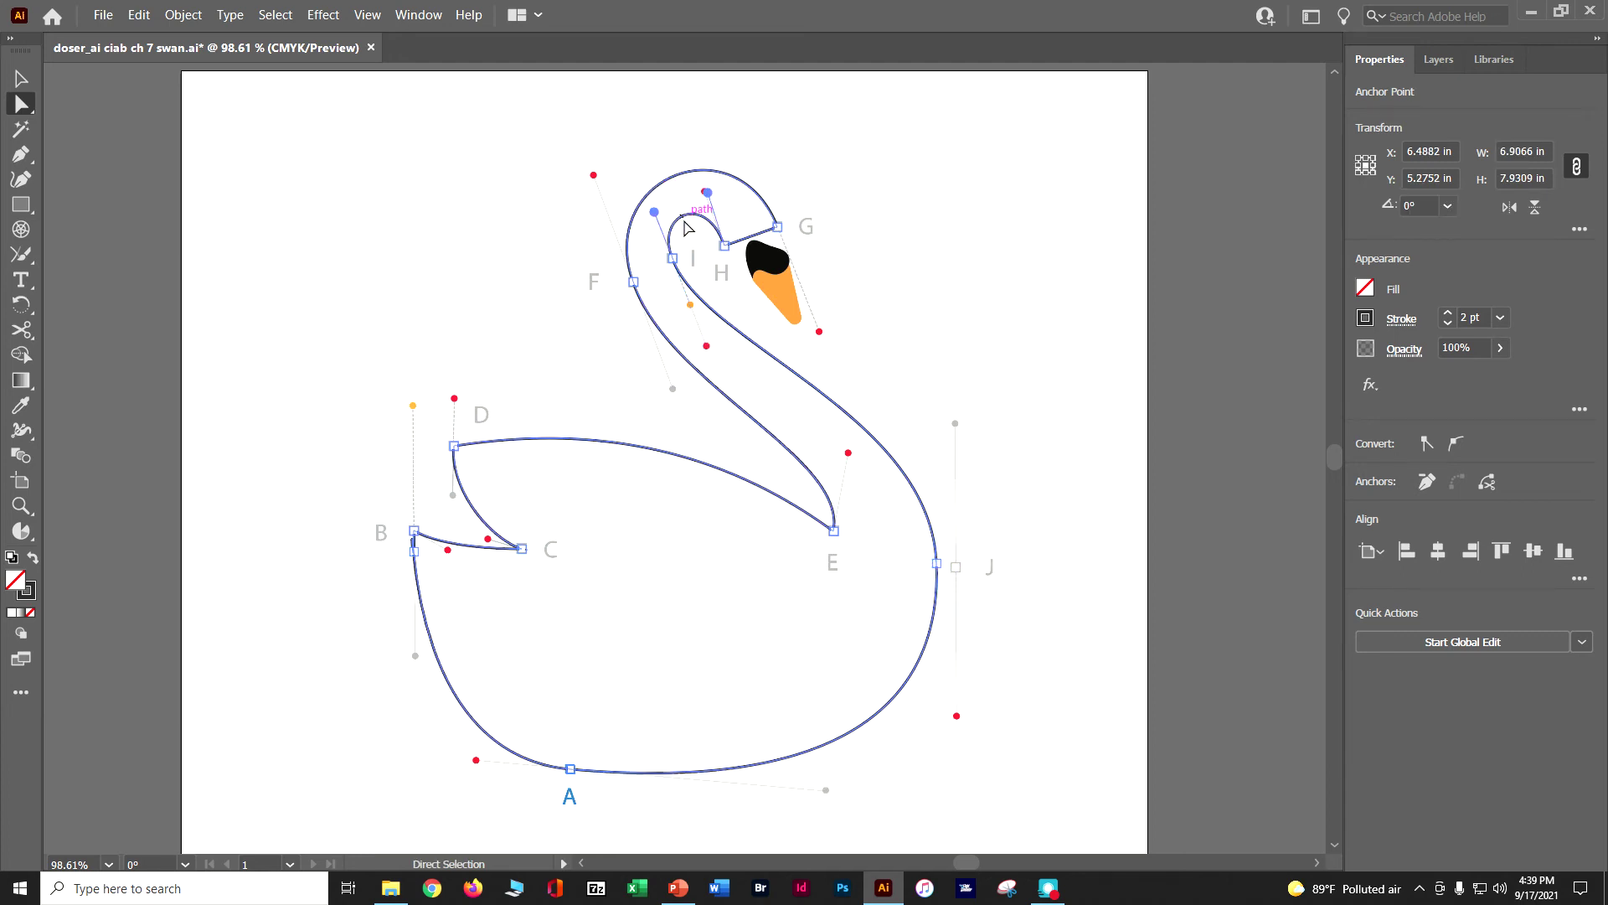
pyautogui.moveTo(684, 224); pyautogui.dragTo(690, 225)
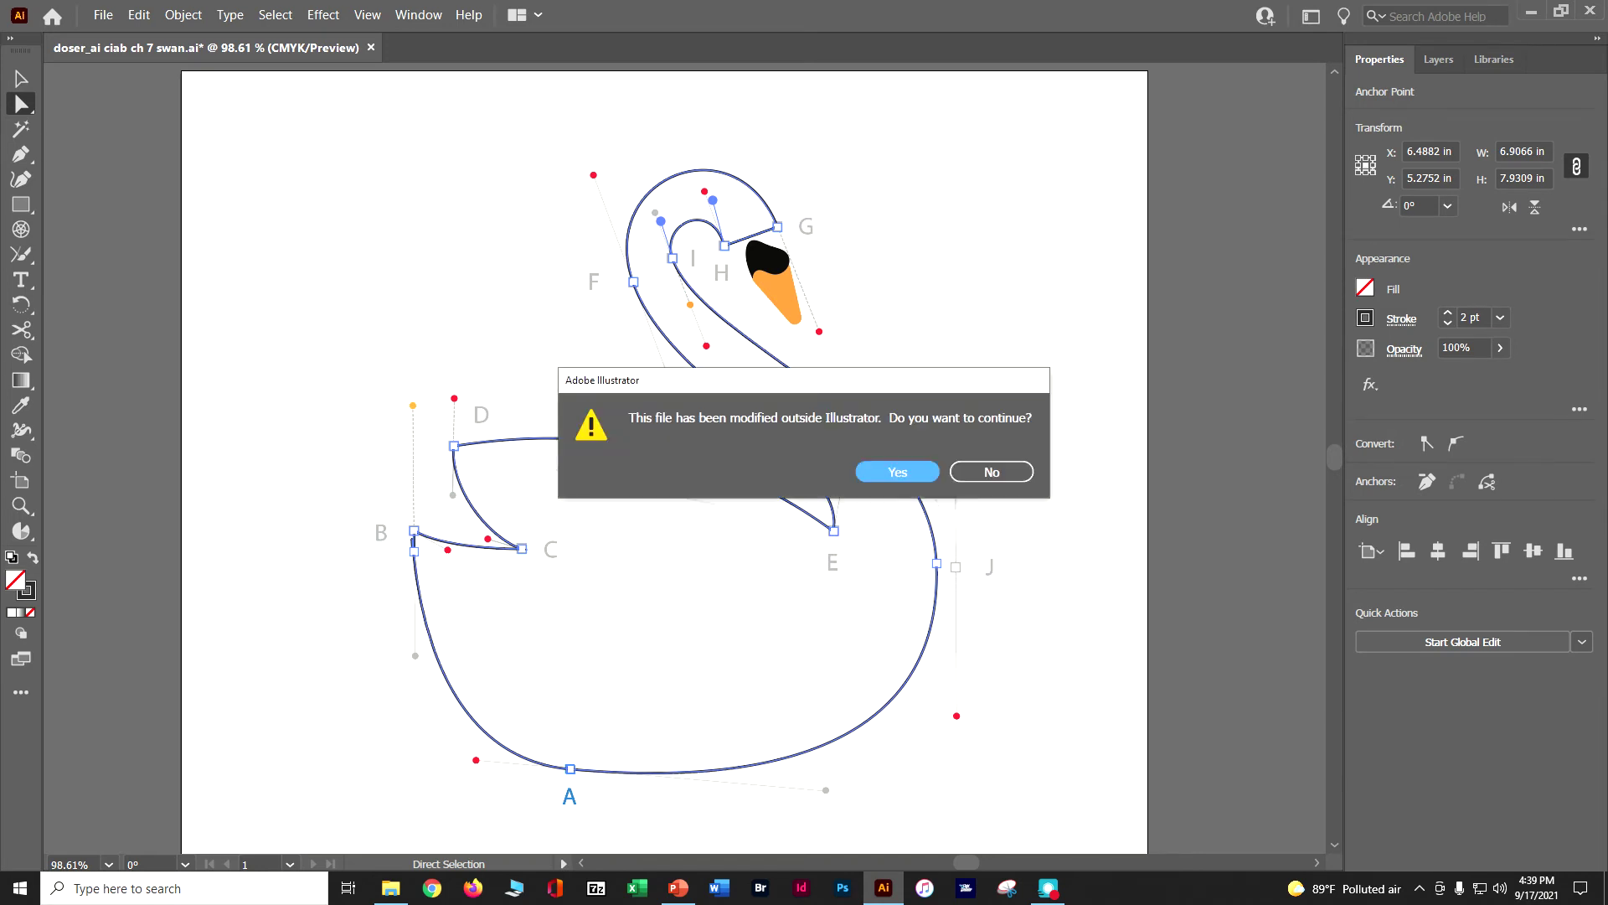
# Save the swan document, choosing to continue although the file was modified outside Illustrator
pyautogui.click(895, 473)
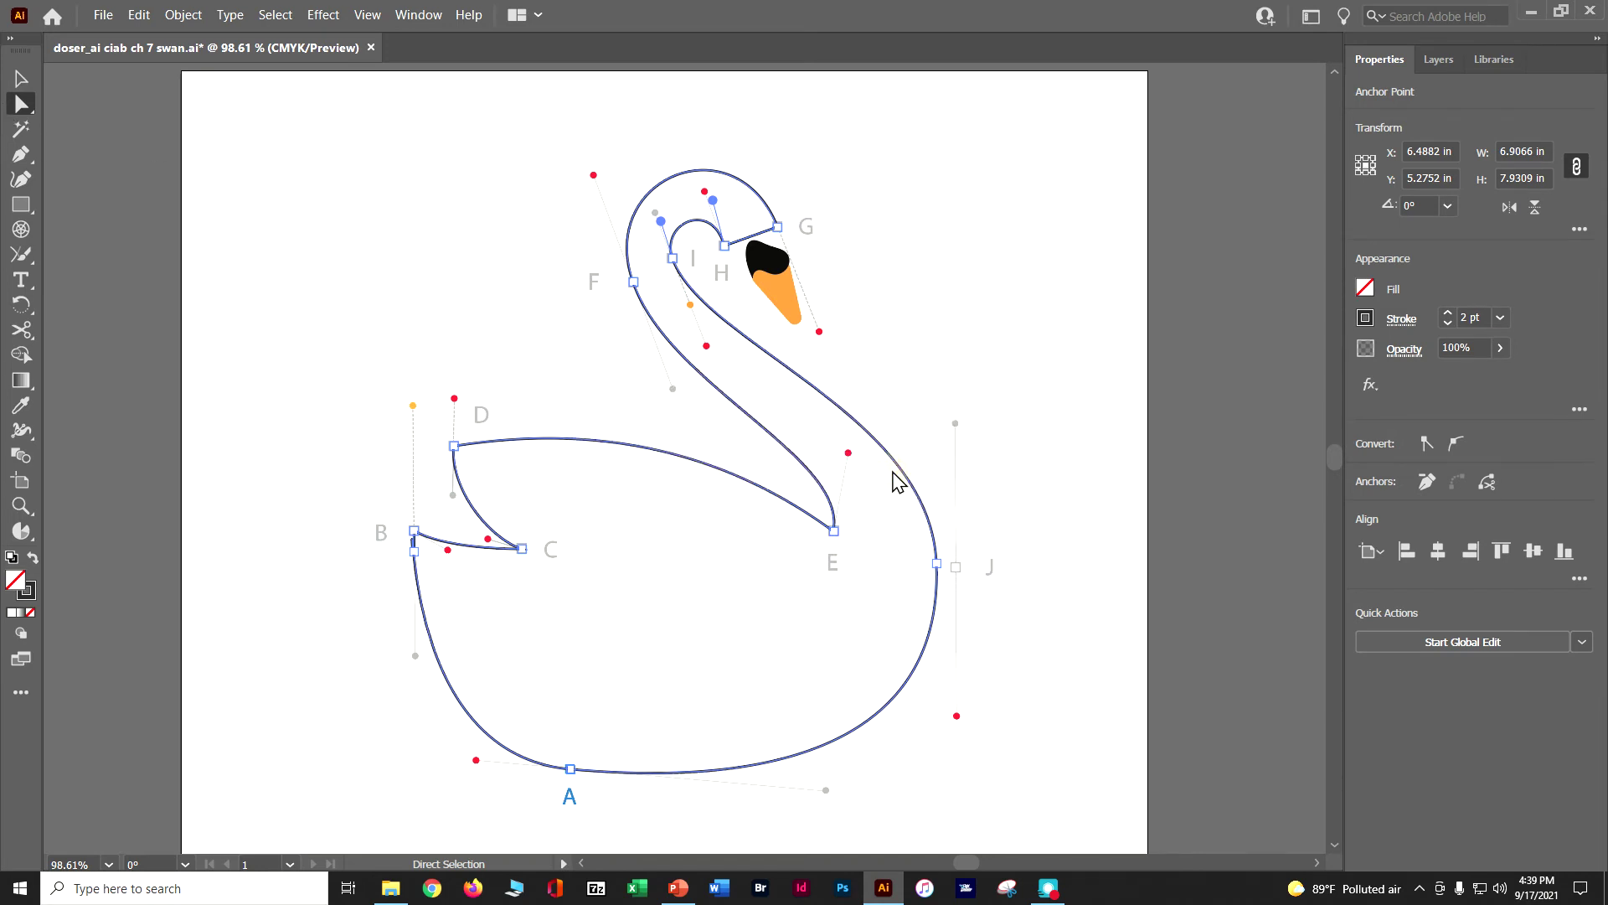
pyautogui.hotkey('ctrl', 's')
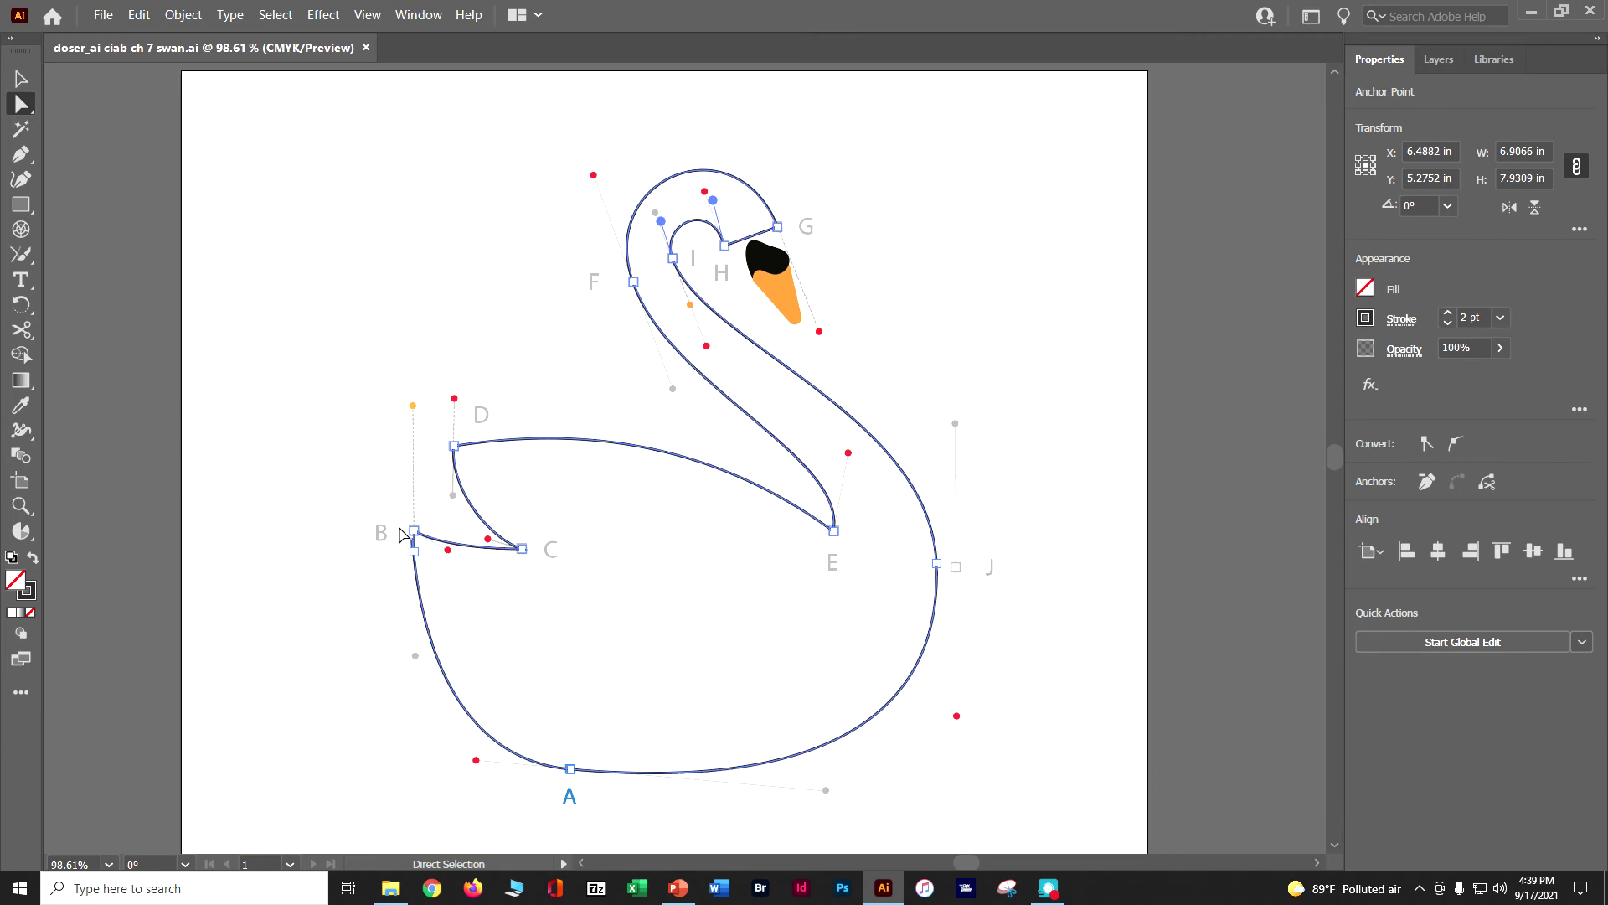
# Delete the anchor points at C, at B and just below B with the Pen tool
pyautogui.click(23, 154)
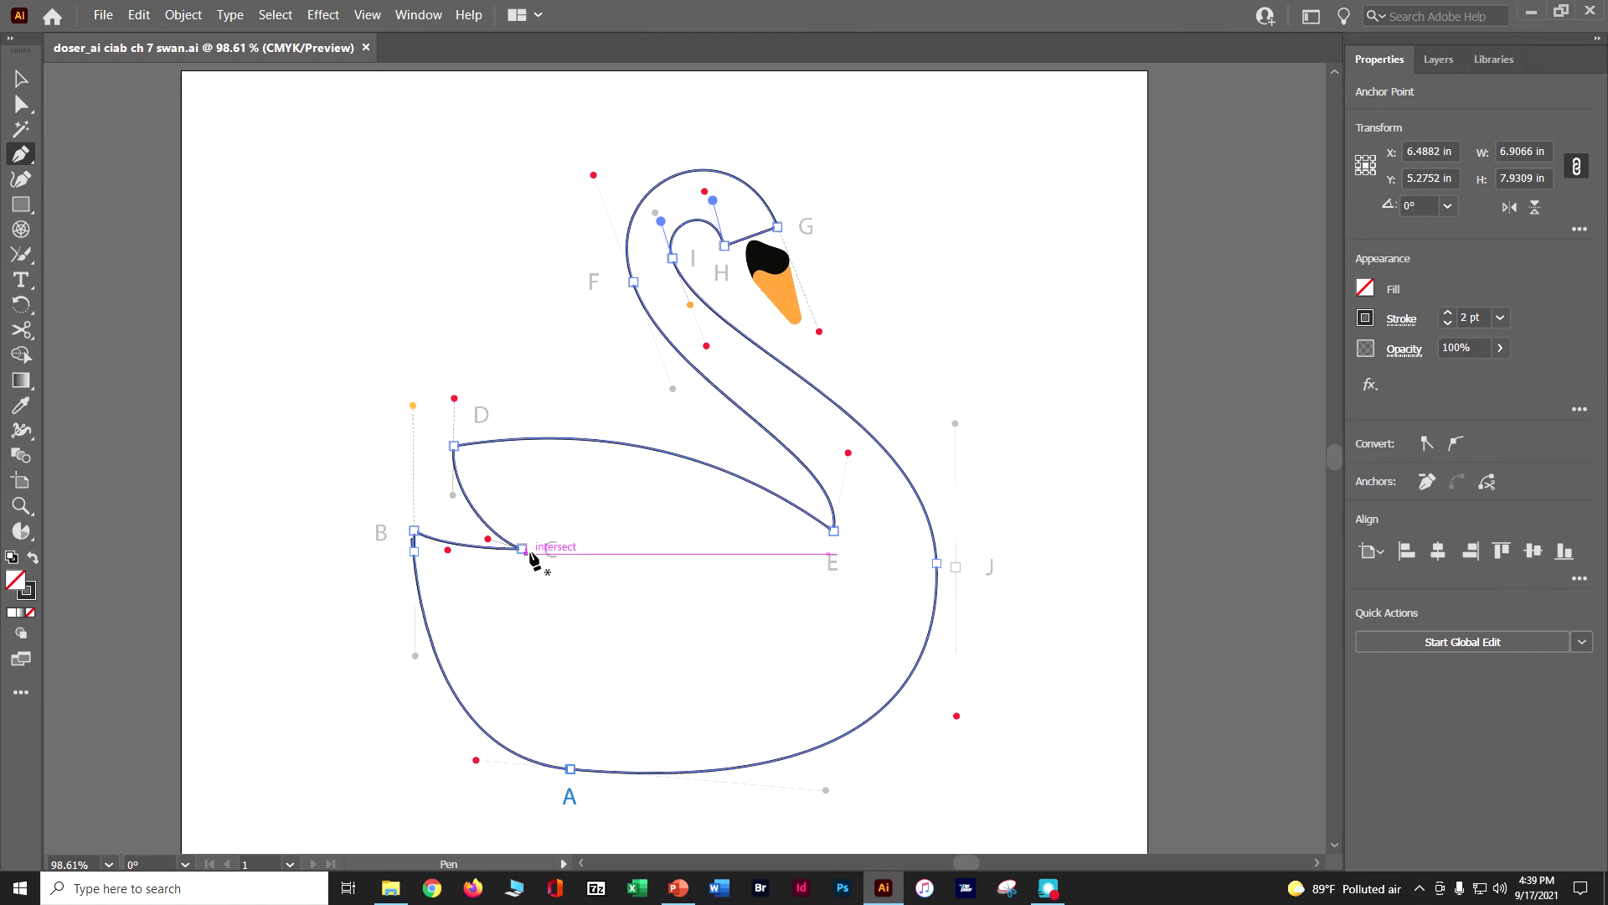
pyautogui.click(522, 549)
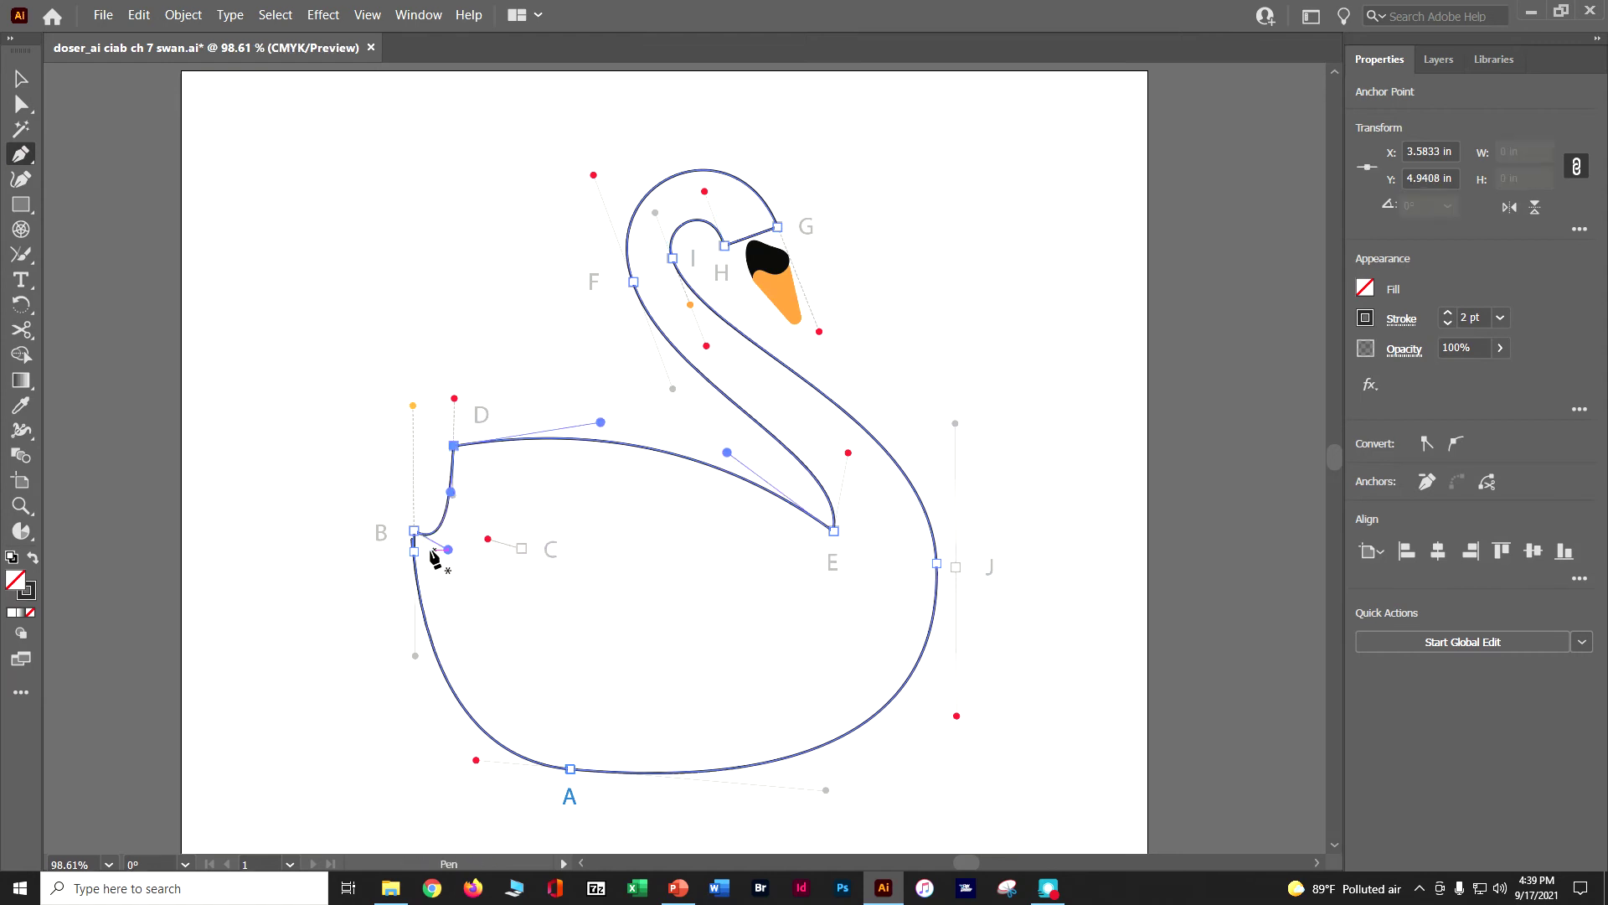
pyautogui.click(414, 530)
pyautogui.click(411, 540)
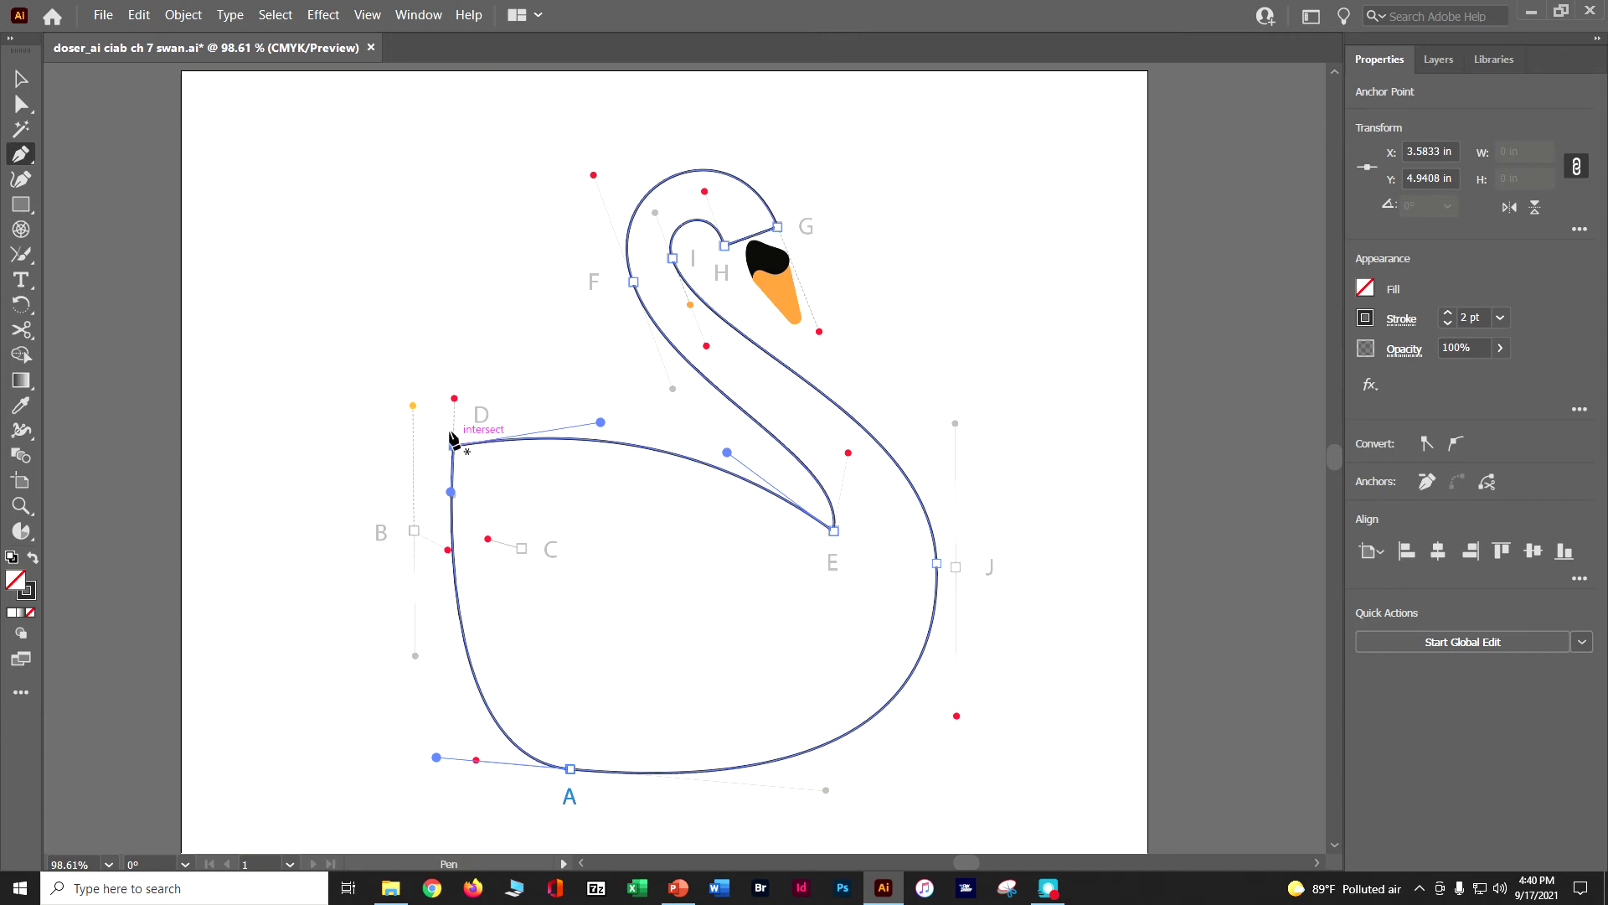
# Move the tail's corner anchor from D up and outward to about X 2.67 in, Y 4.14 in
pyautogui.moveTo(453, 445); pyautogui.dragTo(384, 390)
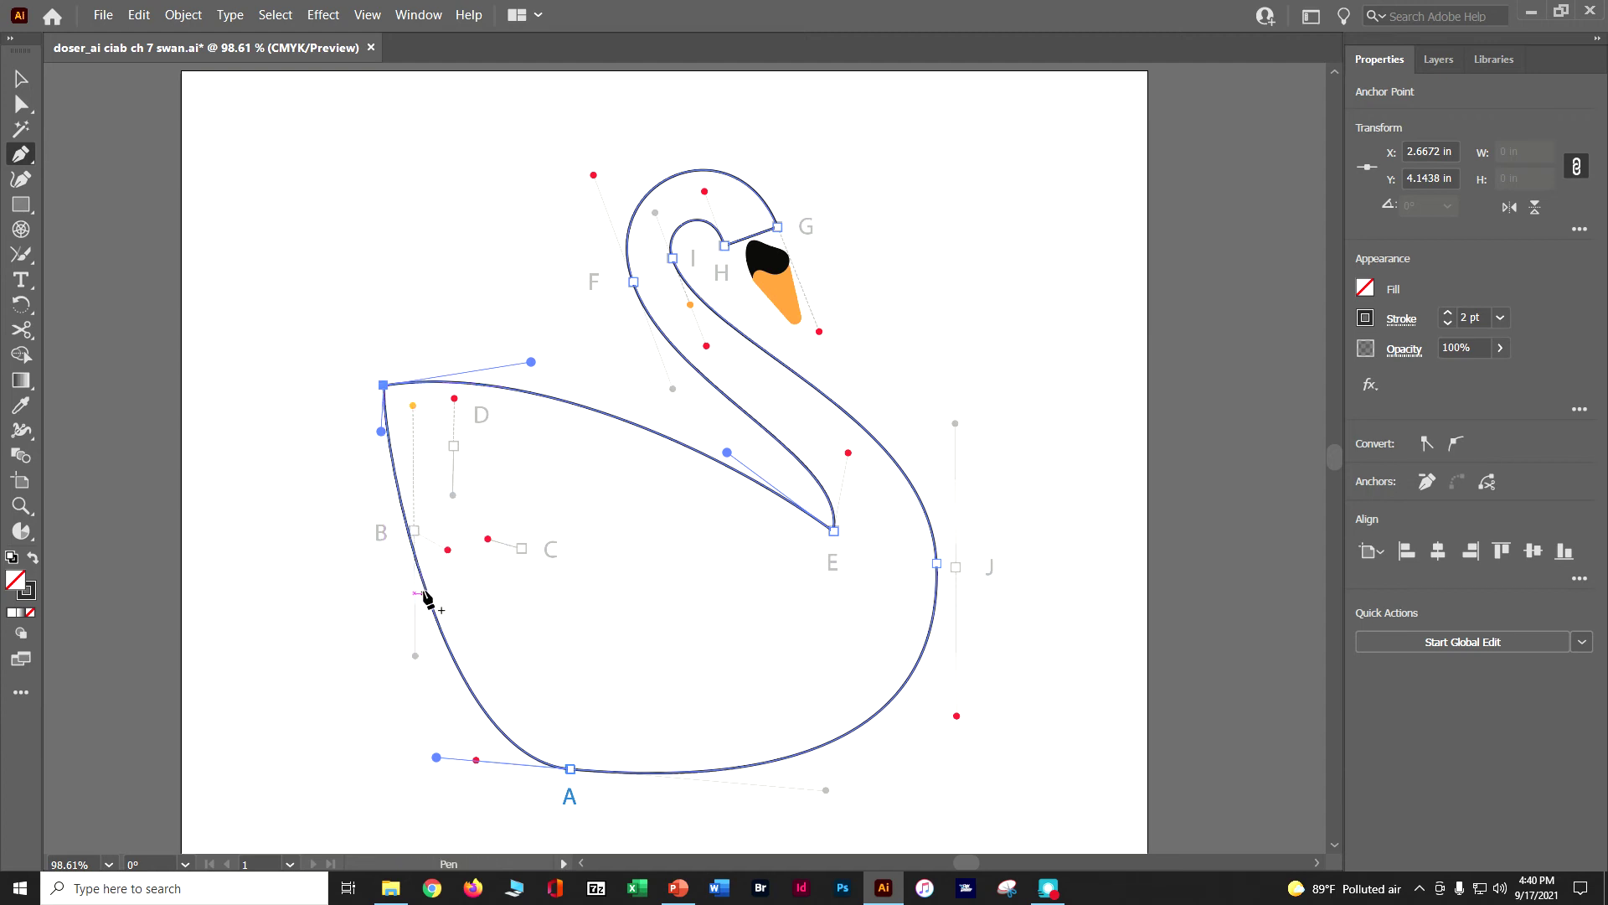
pyautogui.click(425, 591)
pyautogui.click(425, 592)
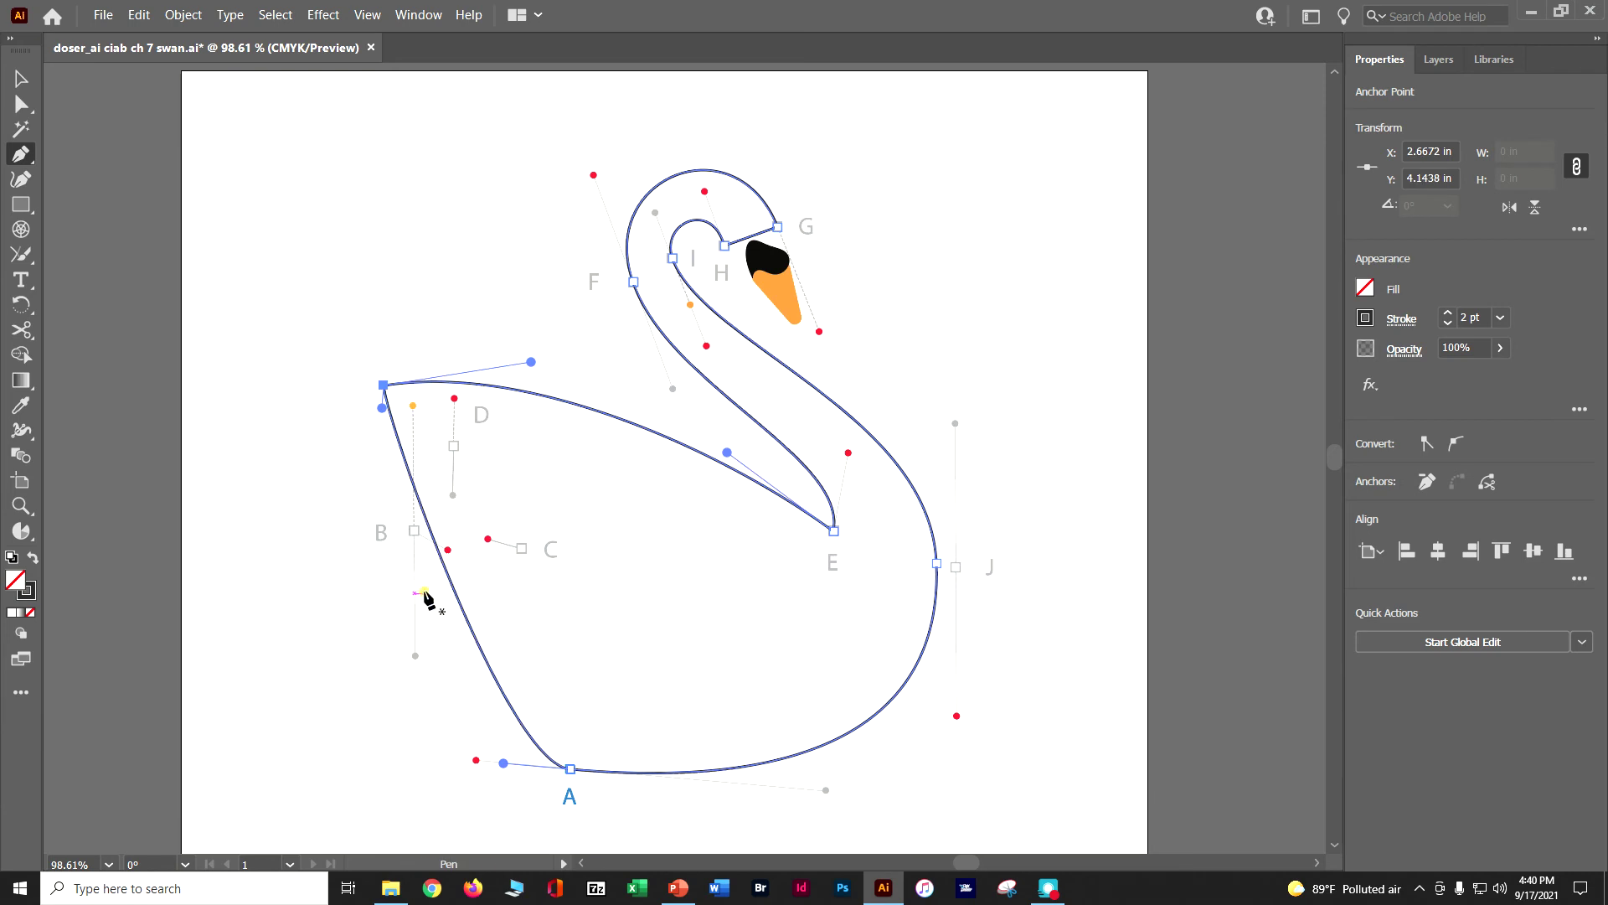
# Add an anchor point midway on the tail-to-A curve, move it outward to X 2.703 in, Y 7.5923 in, and save the document
pyautogui.click(454, 586)
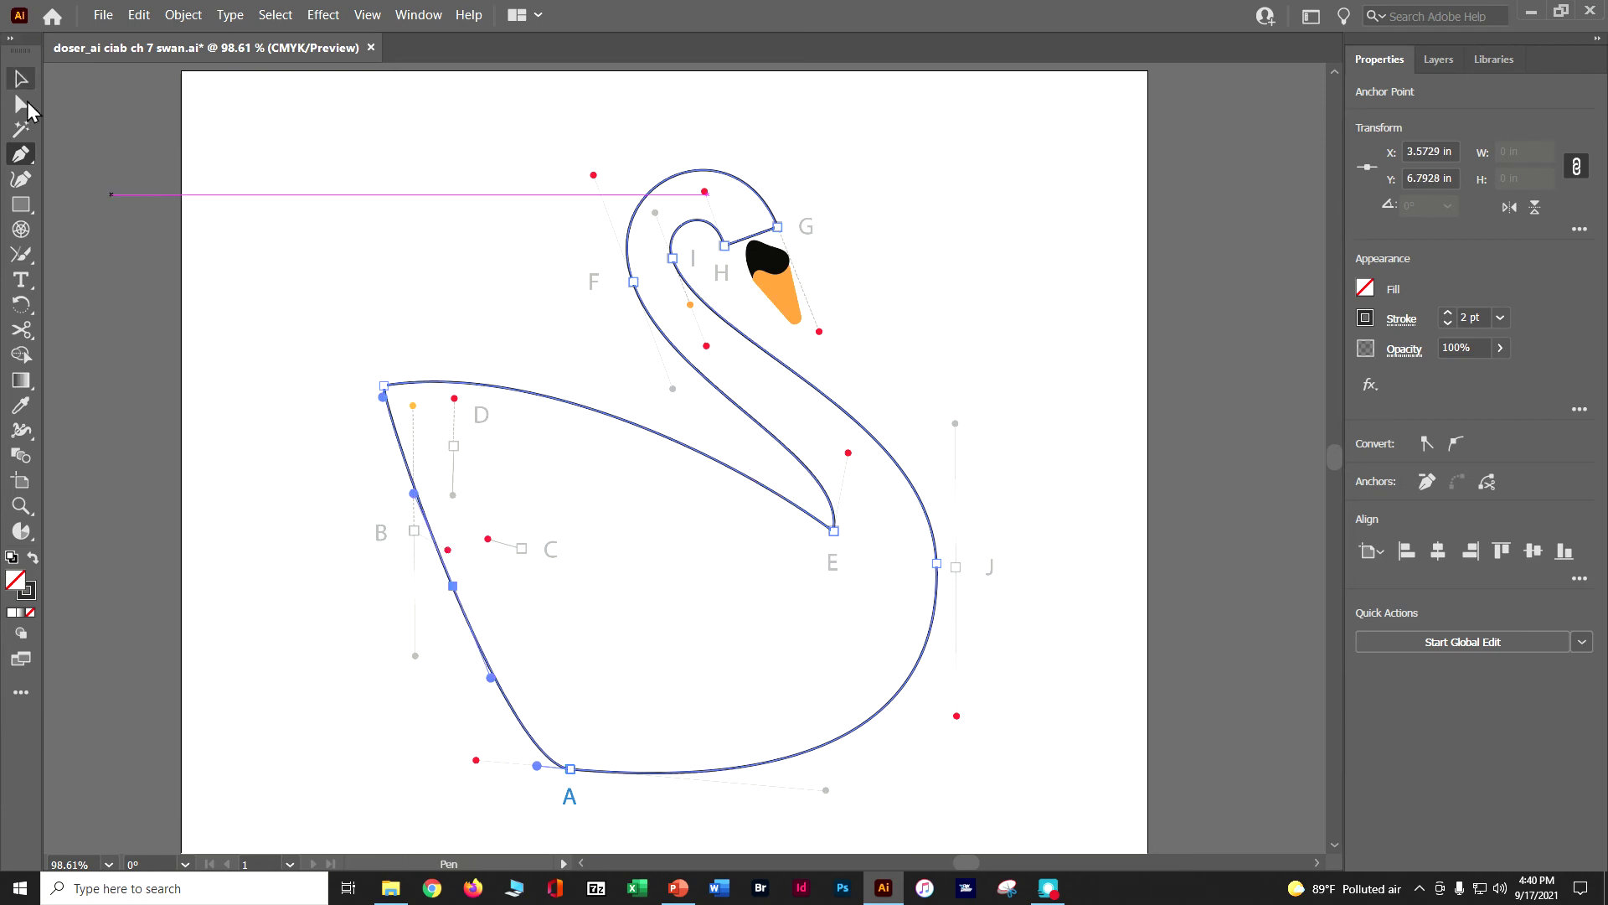
pyautogui.click(21, 103)
pyautogui.moveTo(453, 586); pyautogui.dragTo(396, 641)
pyautogui.moveTo(385, 647); pyautogui.dragTo(388, 654)
pyautogui.press('ctrl')
pyautogui.hotkey('ctrl', 's')
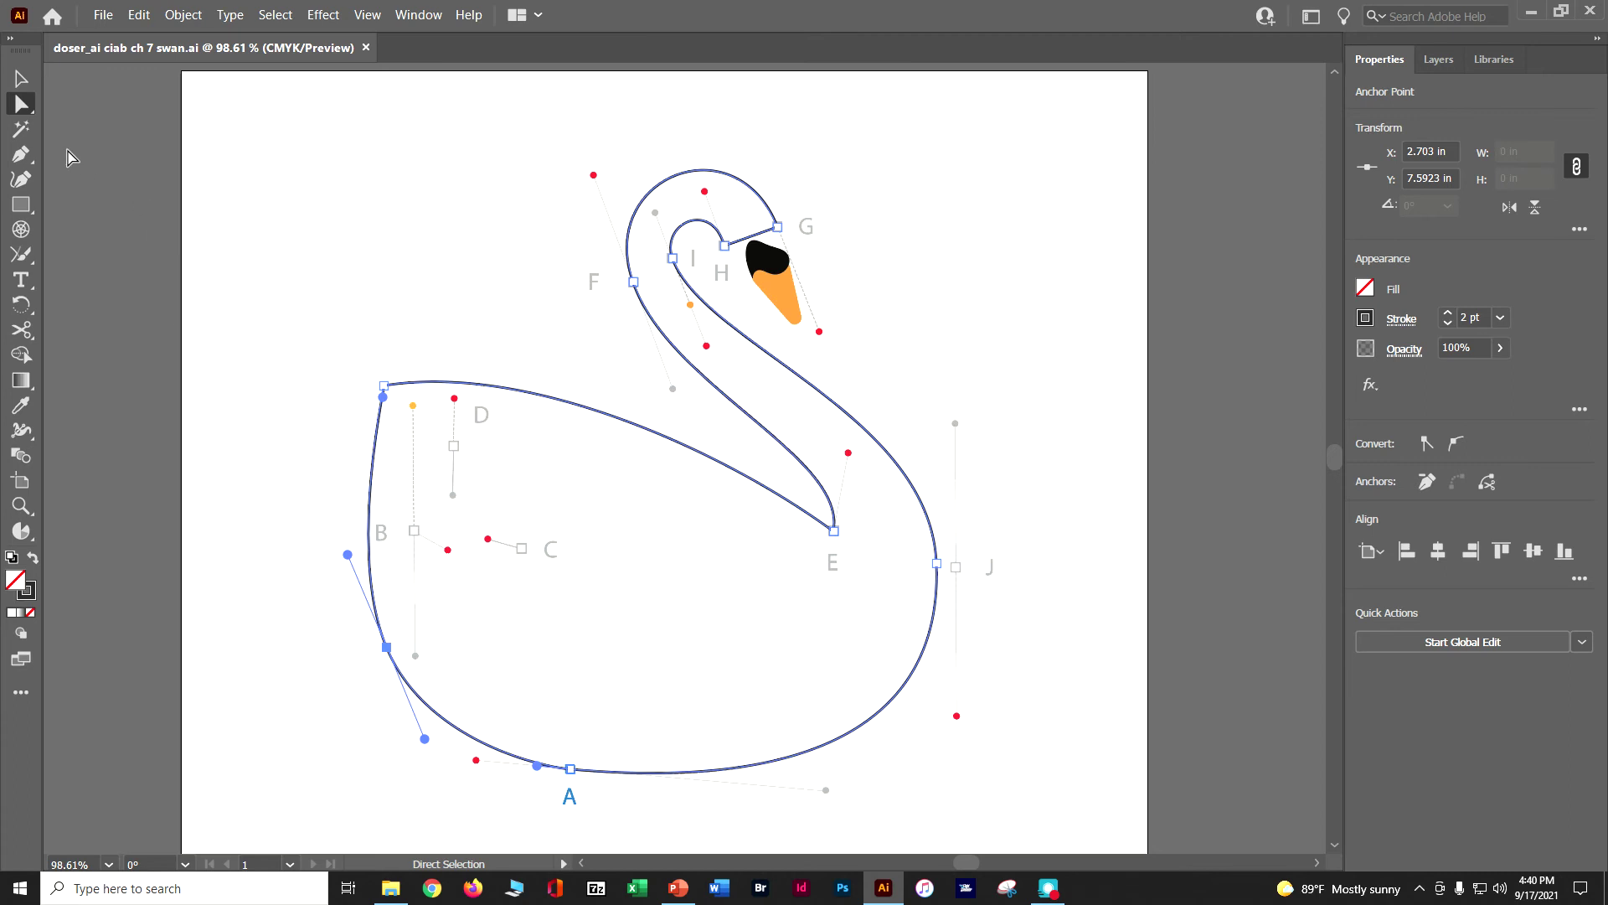
# Add an anchor point on the belly curve between A and J at about X 8 in, Y 9.03 in, and deselect the outline
pyautogui.click(26, 161)
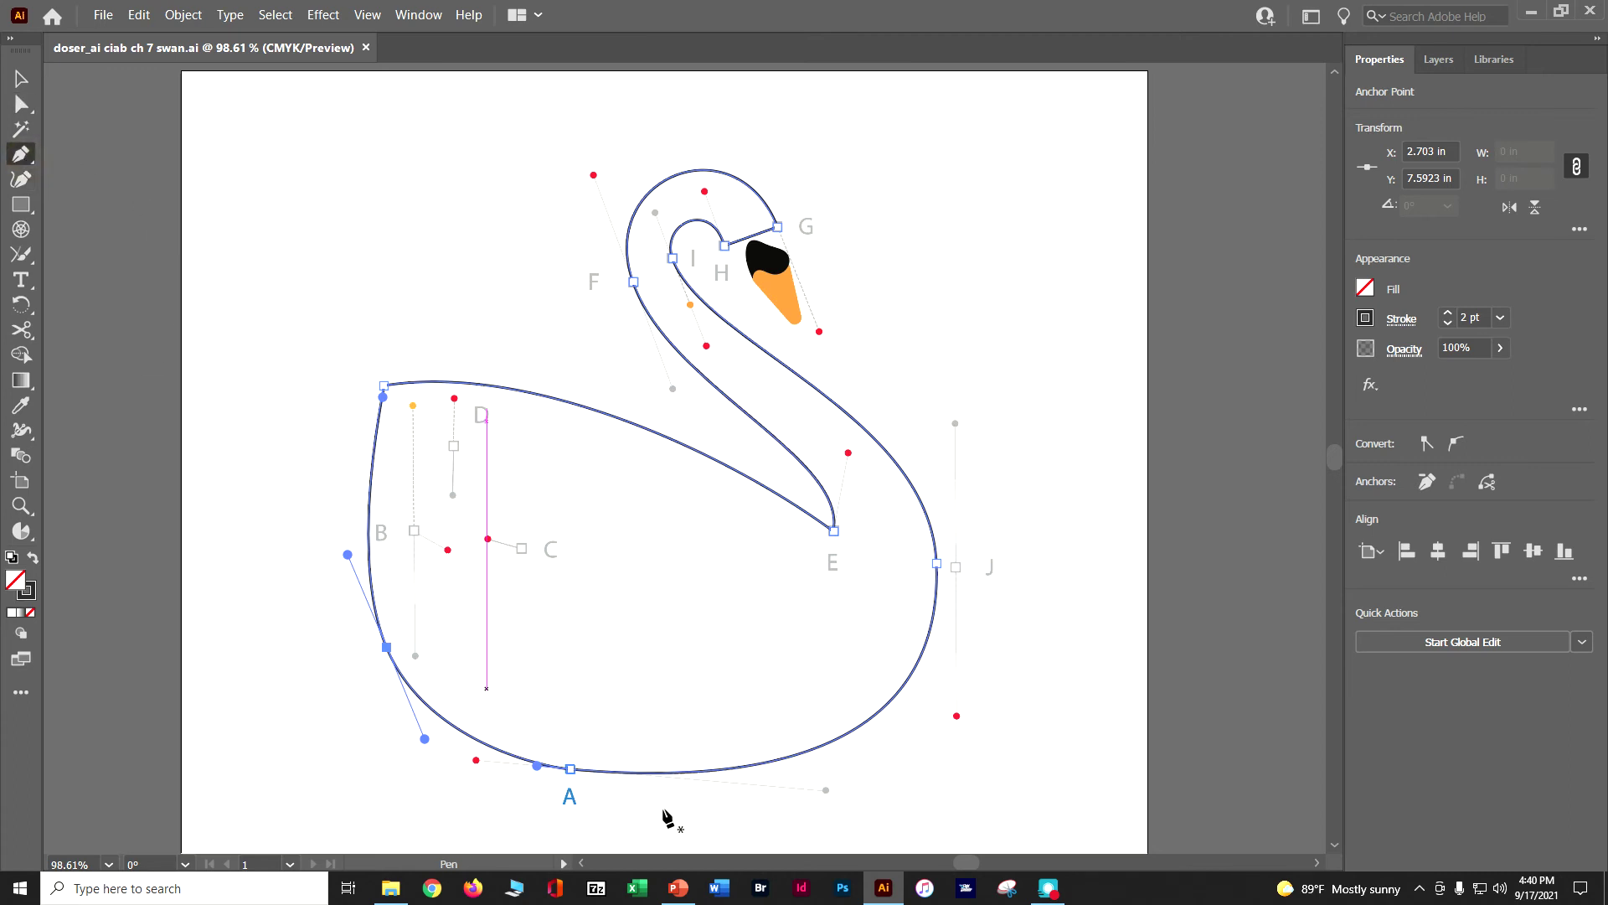
pyautogui.click(789, 757)
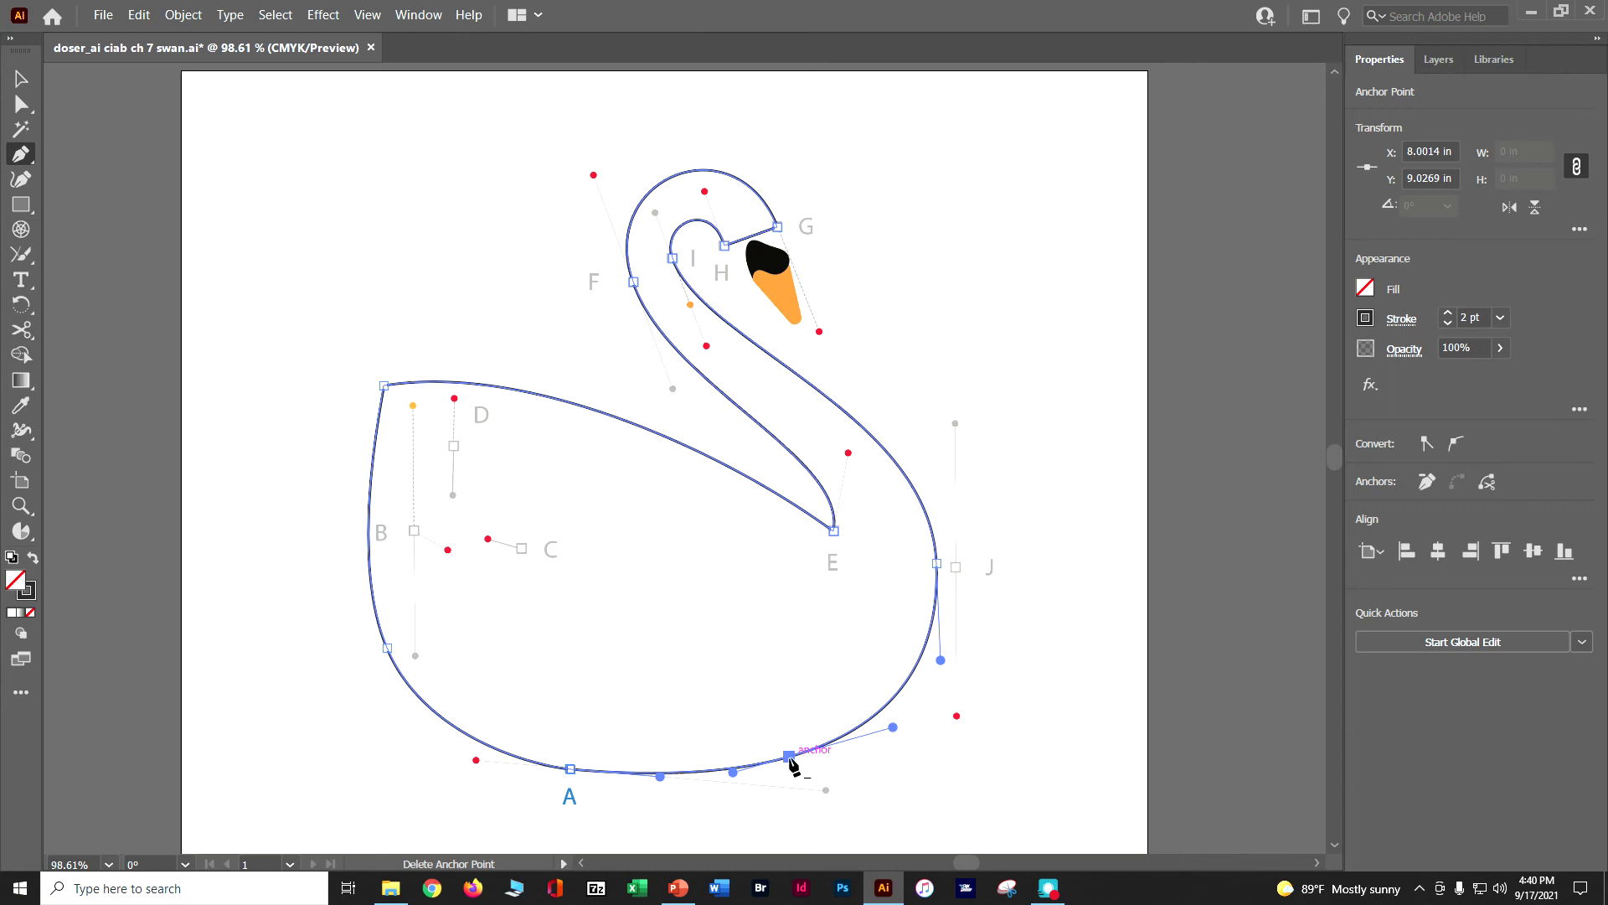
pyautogui.click(274, 15)
pyautogui.click(299, 73)
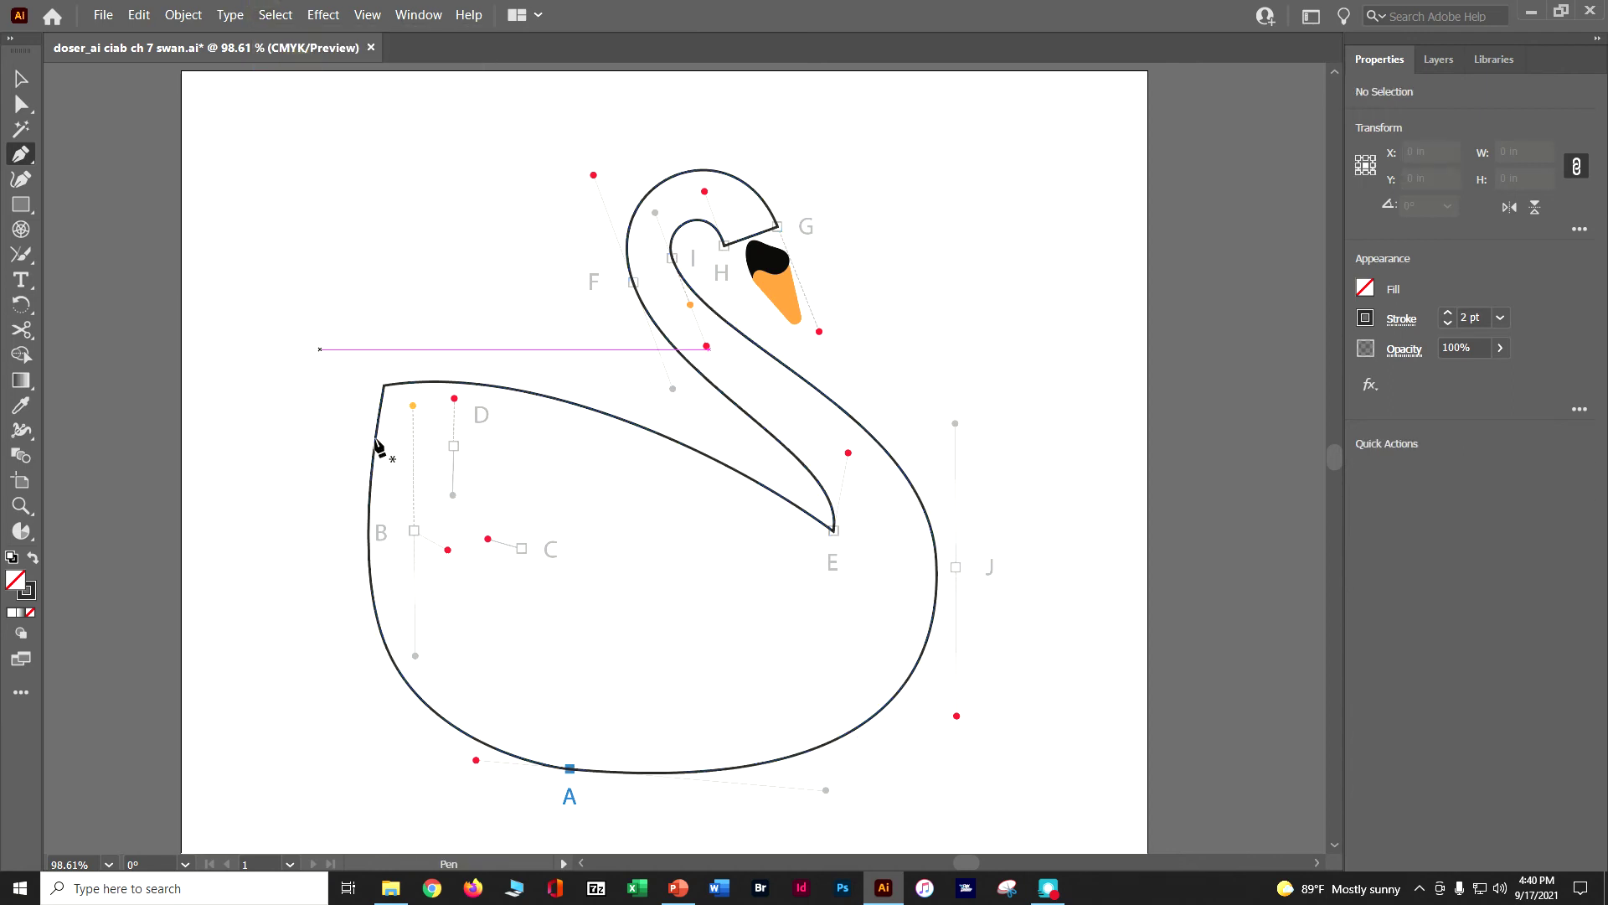
# Directly select the anchor point on the belly curve between A and J
pyautogui.click(21, 104)
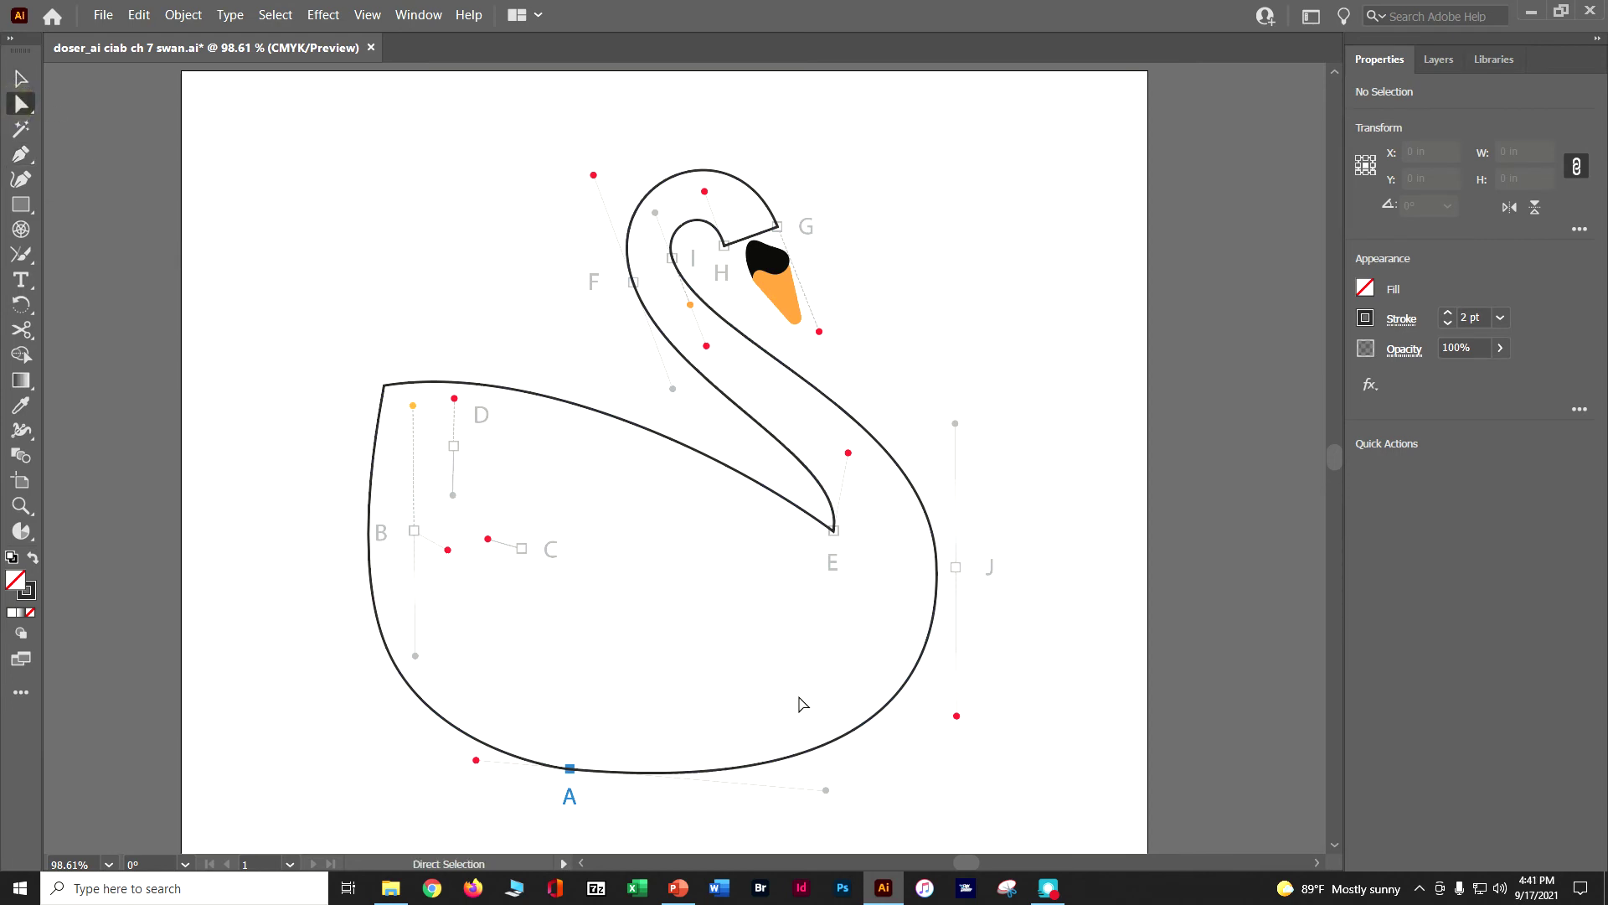
pyautogui.click(813, 749)
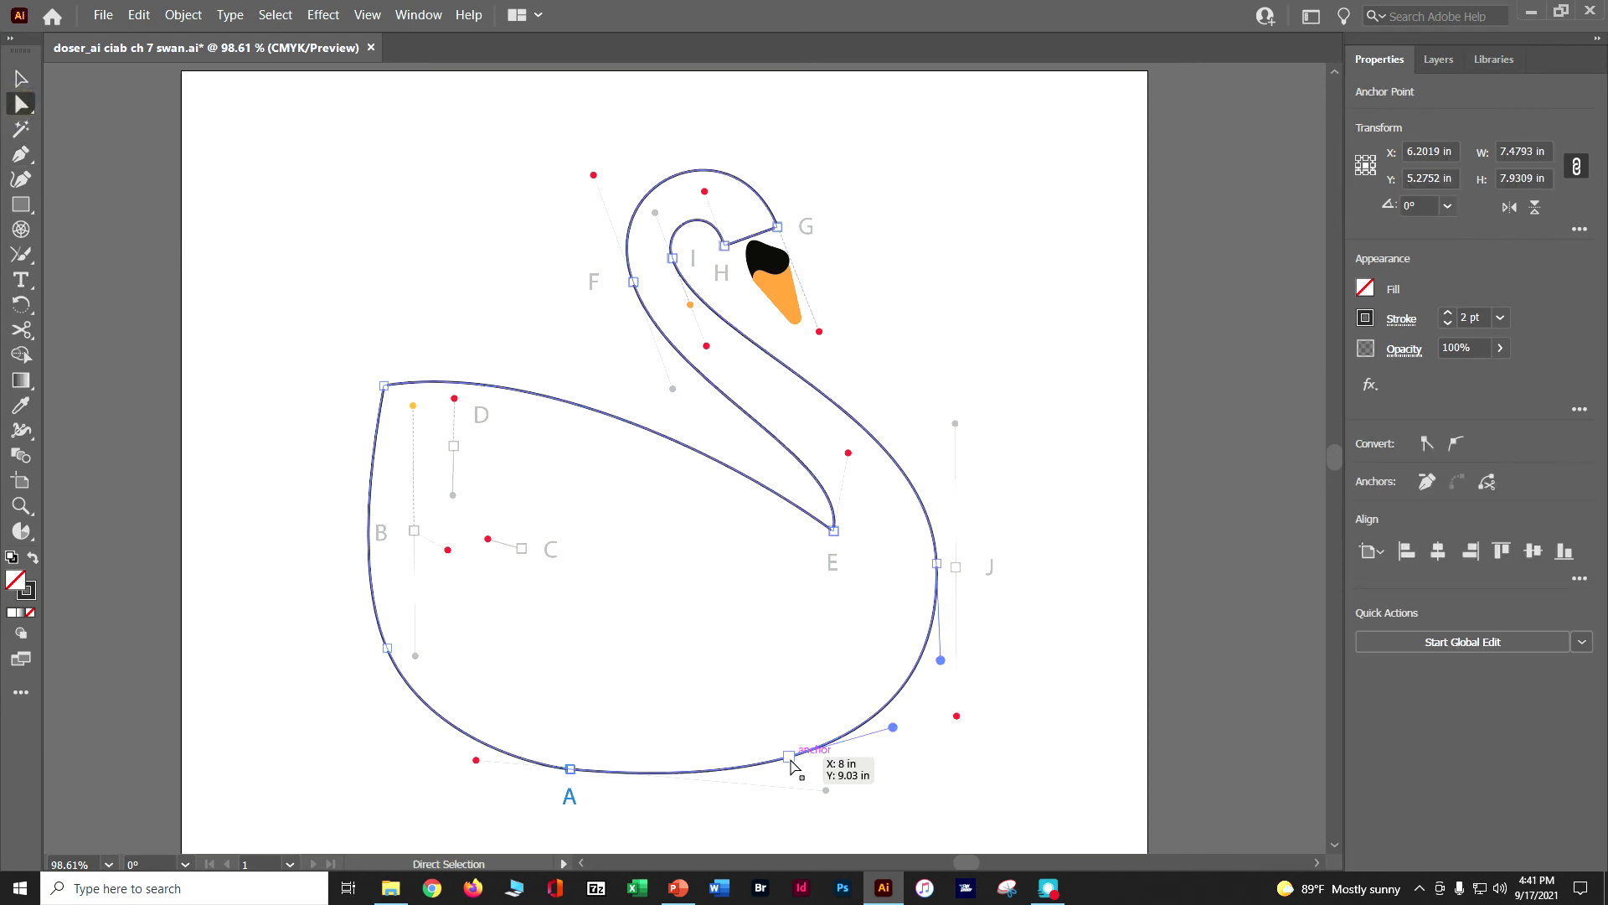
pyautogui.click(792, 763)
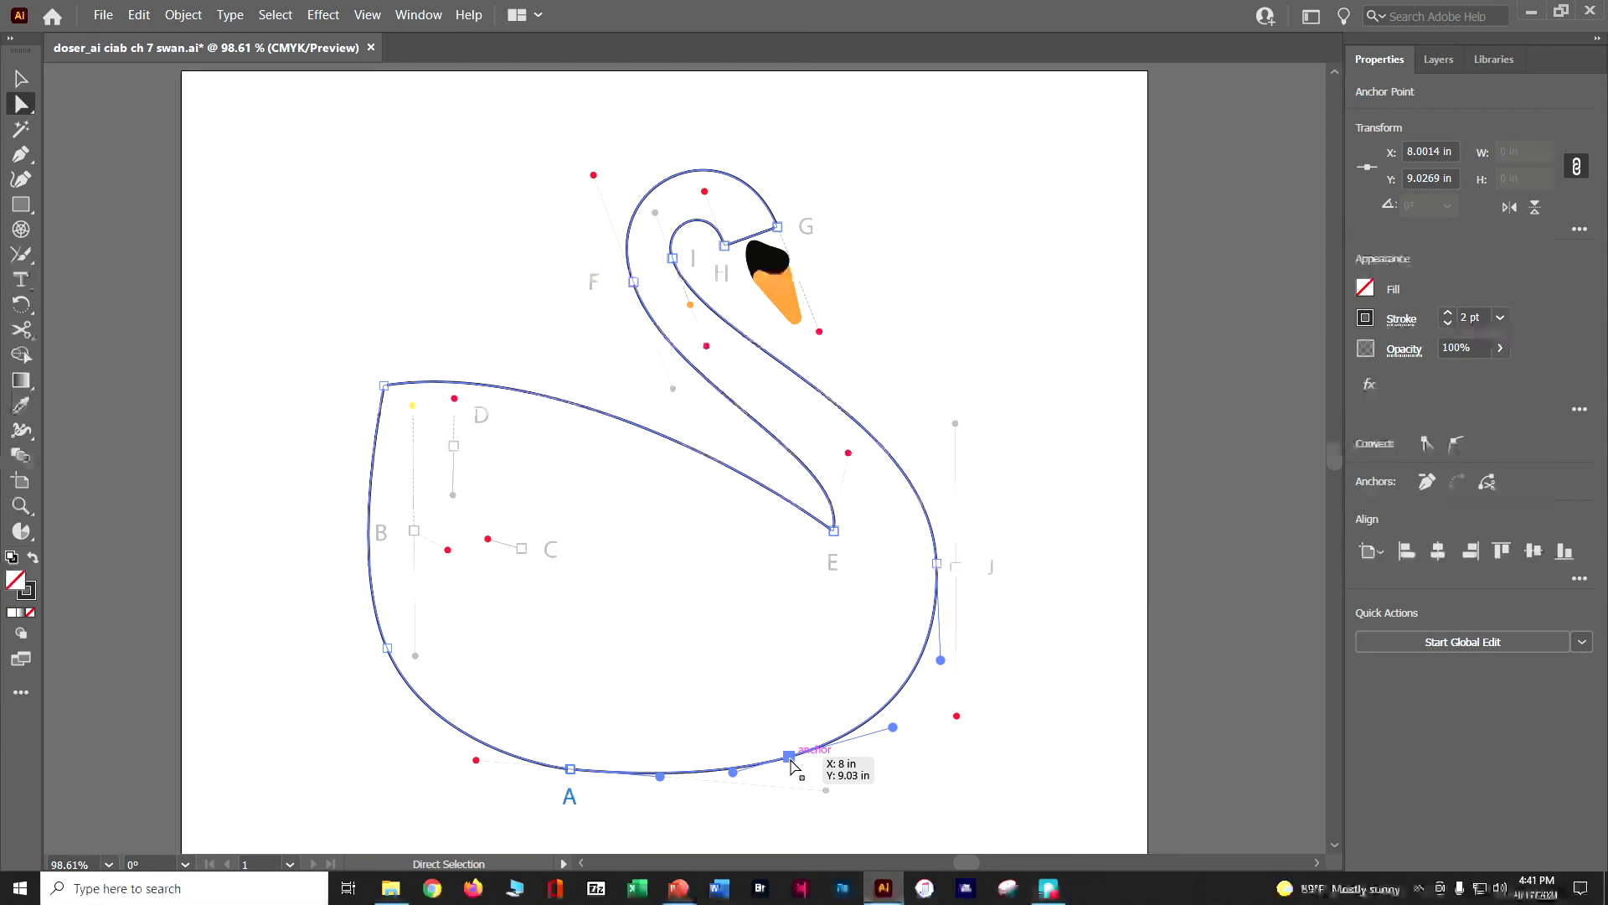
# Convert anchor A and the belly anchor beside it to corner points and align both to their bottom edge, flattening the belly
pyautogui.keyDown('shift'); pyautogui.click(571, 768); pyautogui.keyUp('shift')
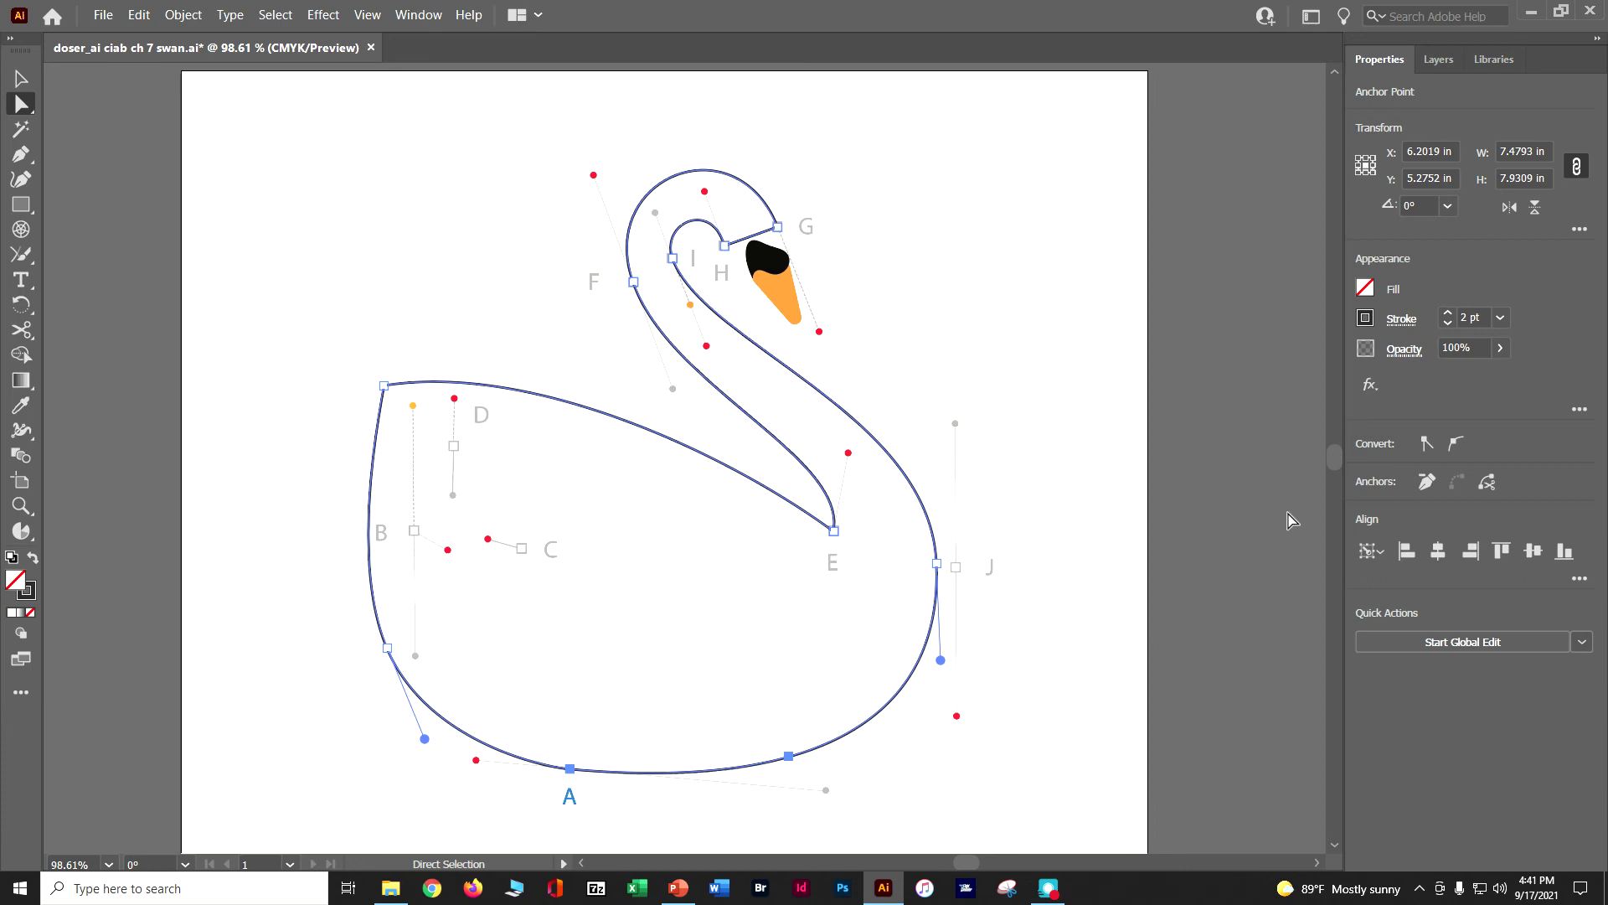
pyautogui.click(1424, 444)
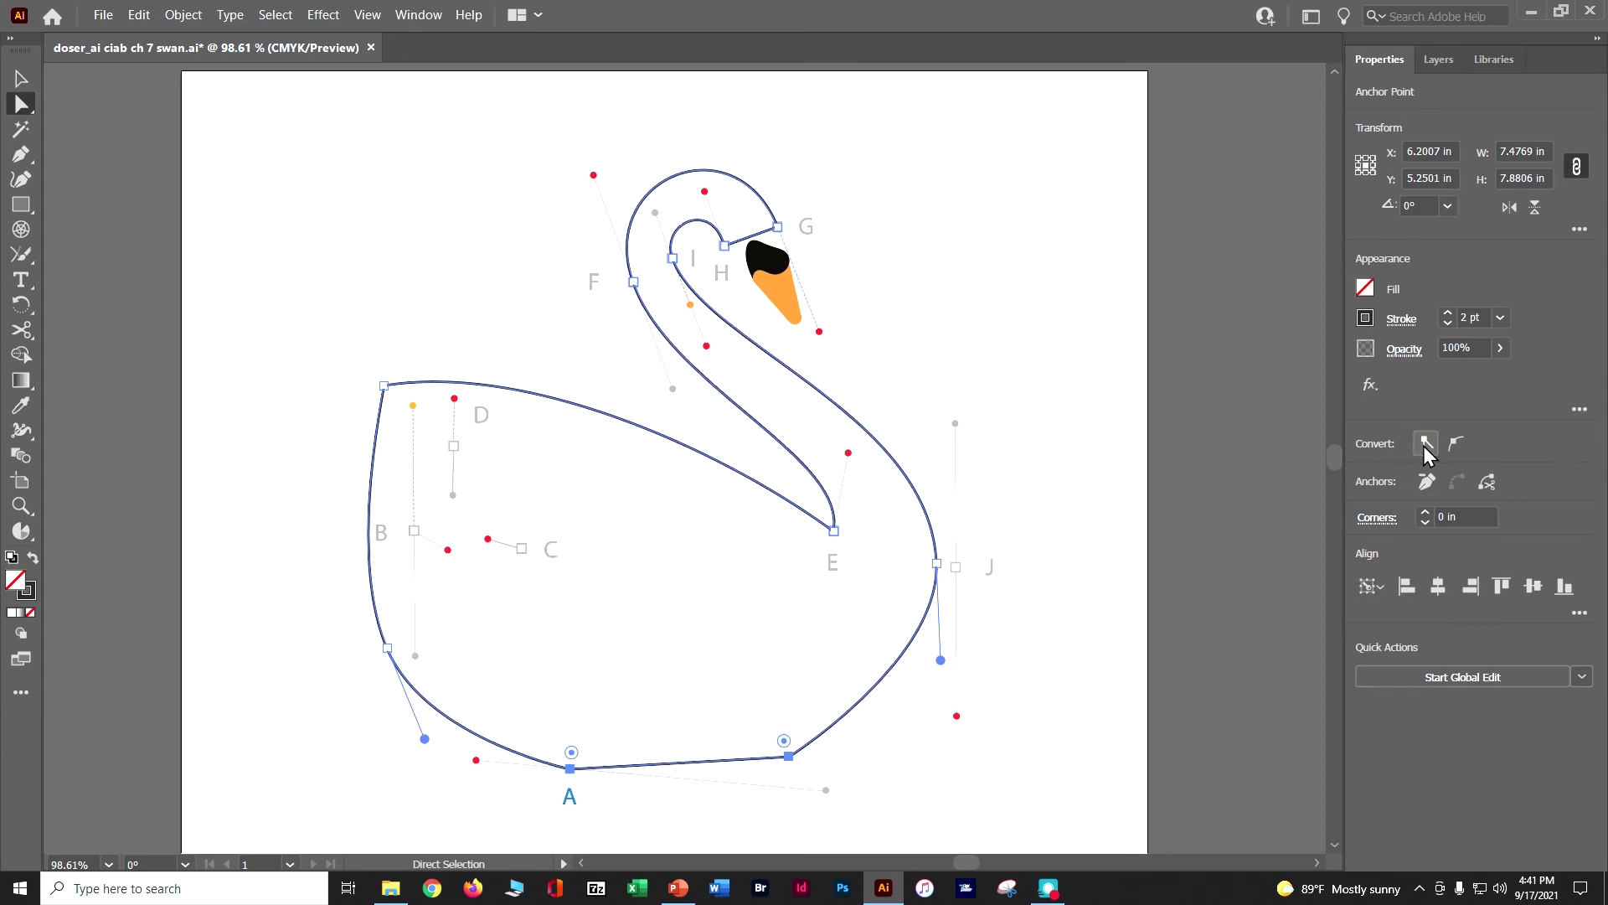
pyautogui.click(1560, 588)
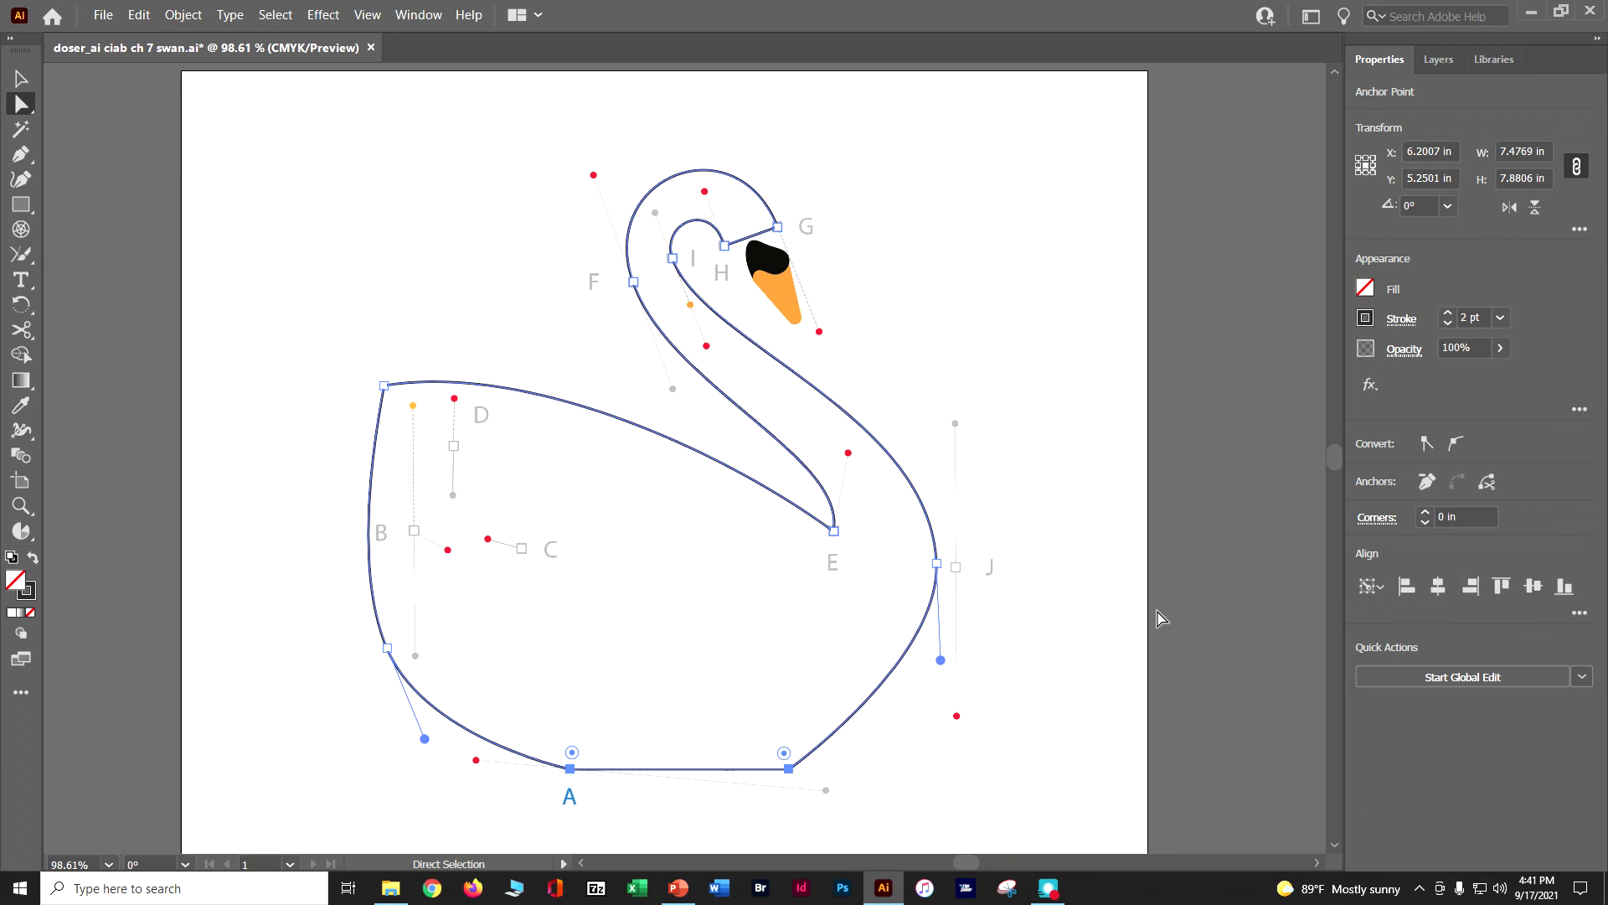
# Save the document and deselect the swan outline
pyautogui.press('ctrl')
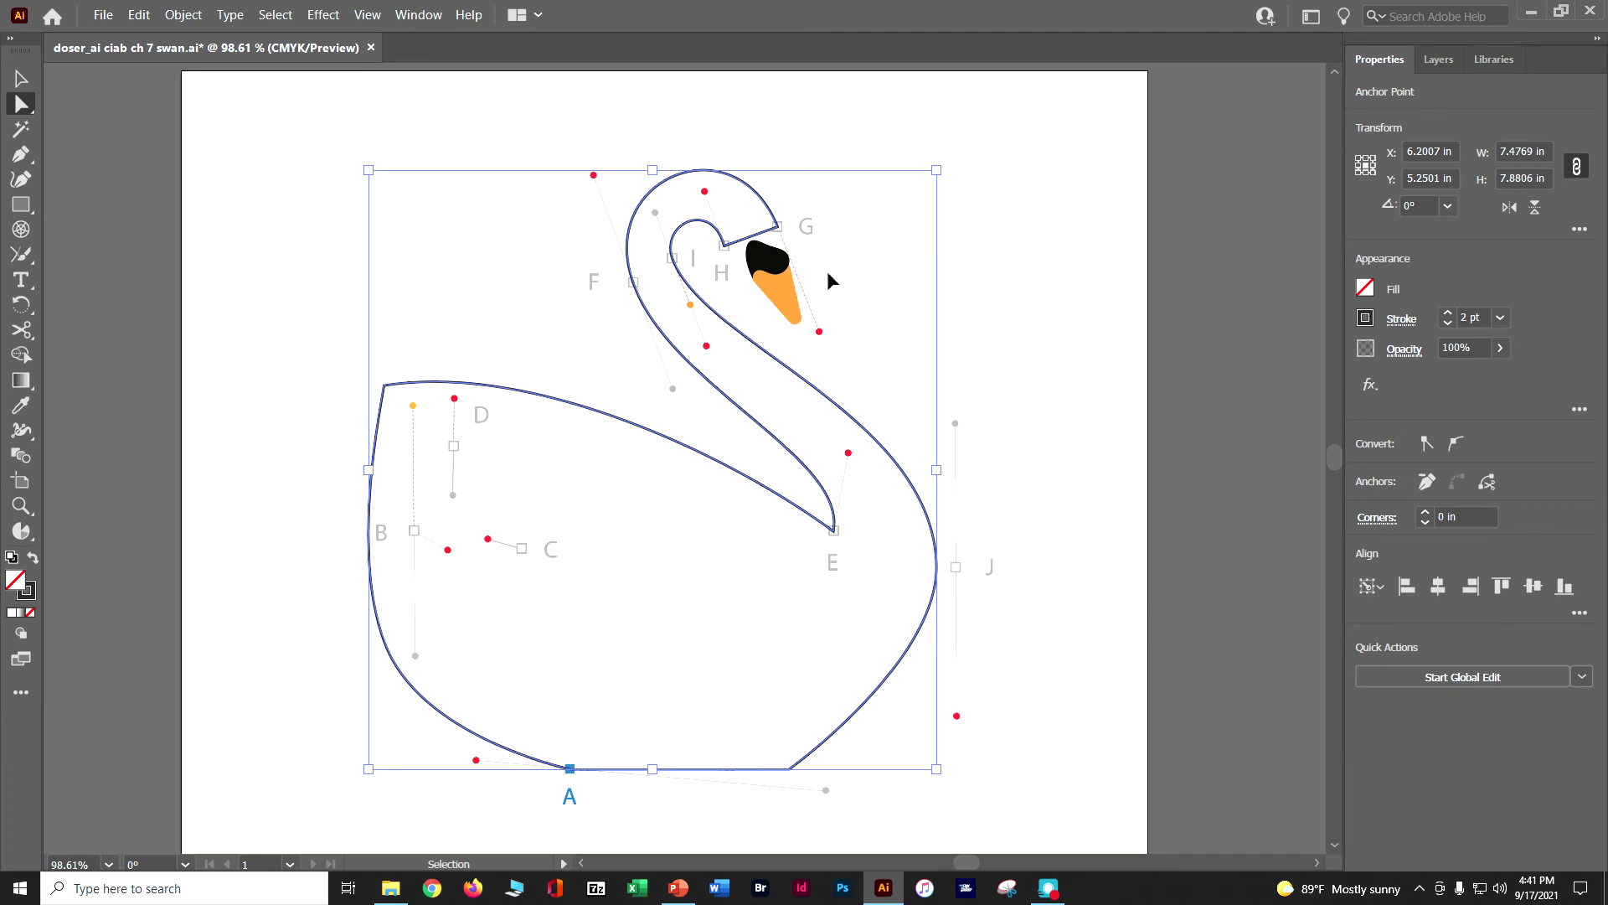
pyautogui.hotkey('ctrl', 's')
pyautogui.click(276, 15)
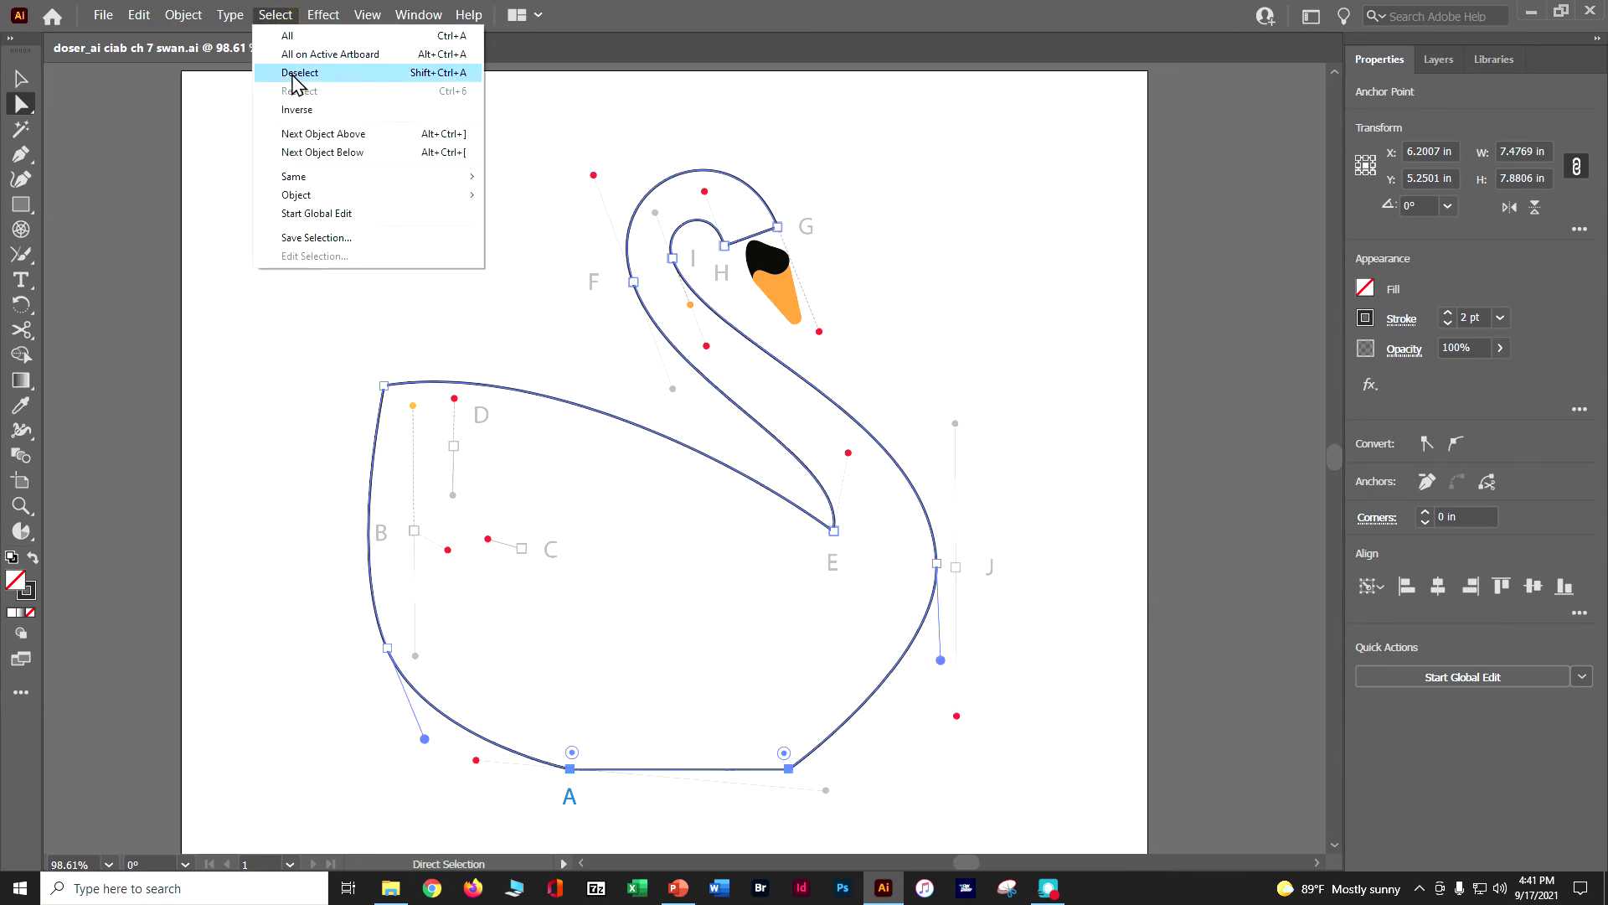
pyautogui.click(294, 74)
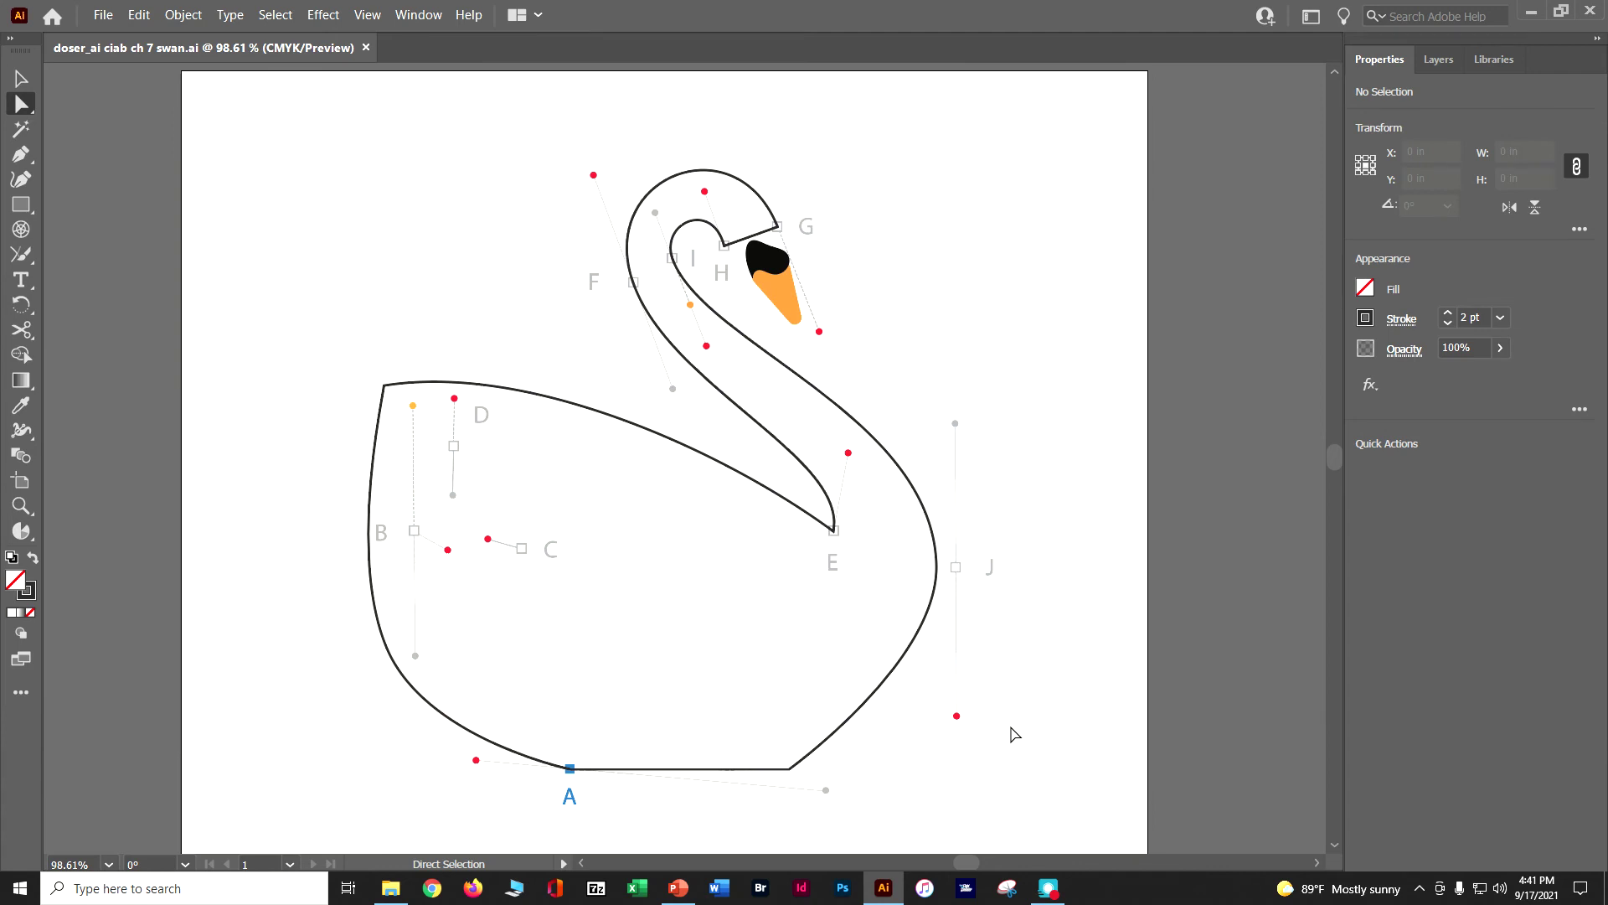
# Show the Wing and Background layers and hide the Bird template layer
pyautogui.click(1434, 54)
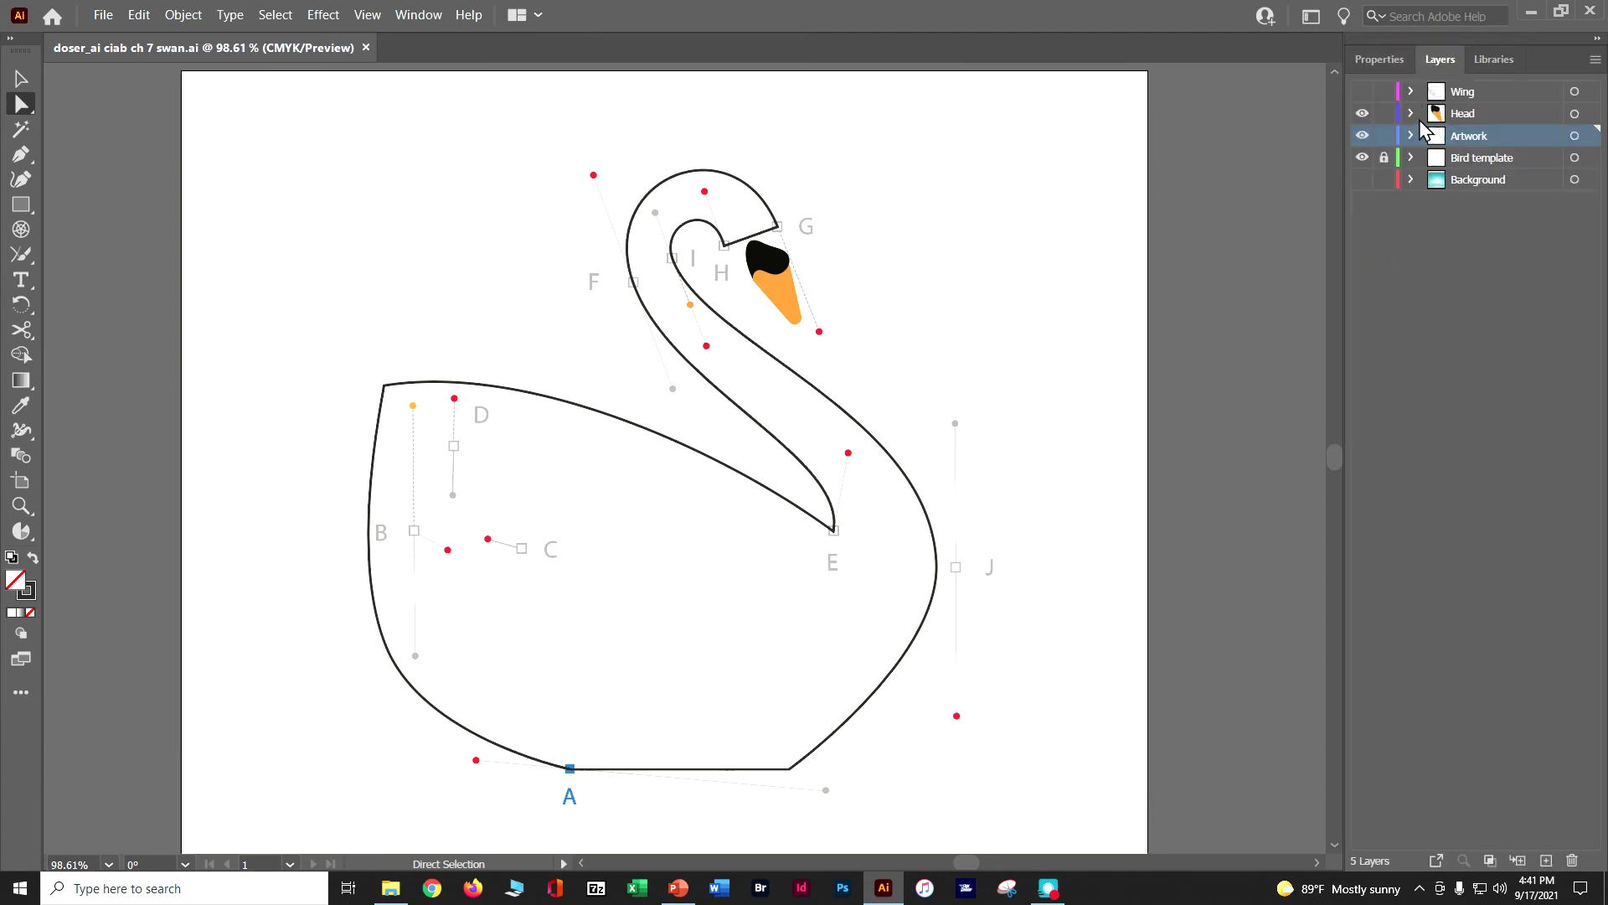
pyautogui.click(1362, 92)
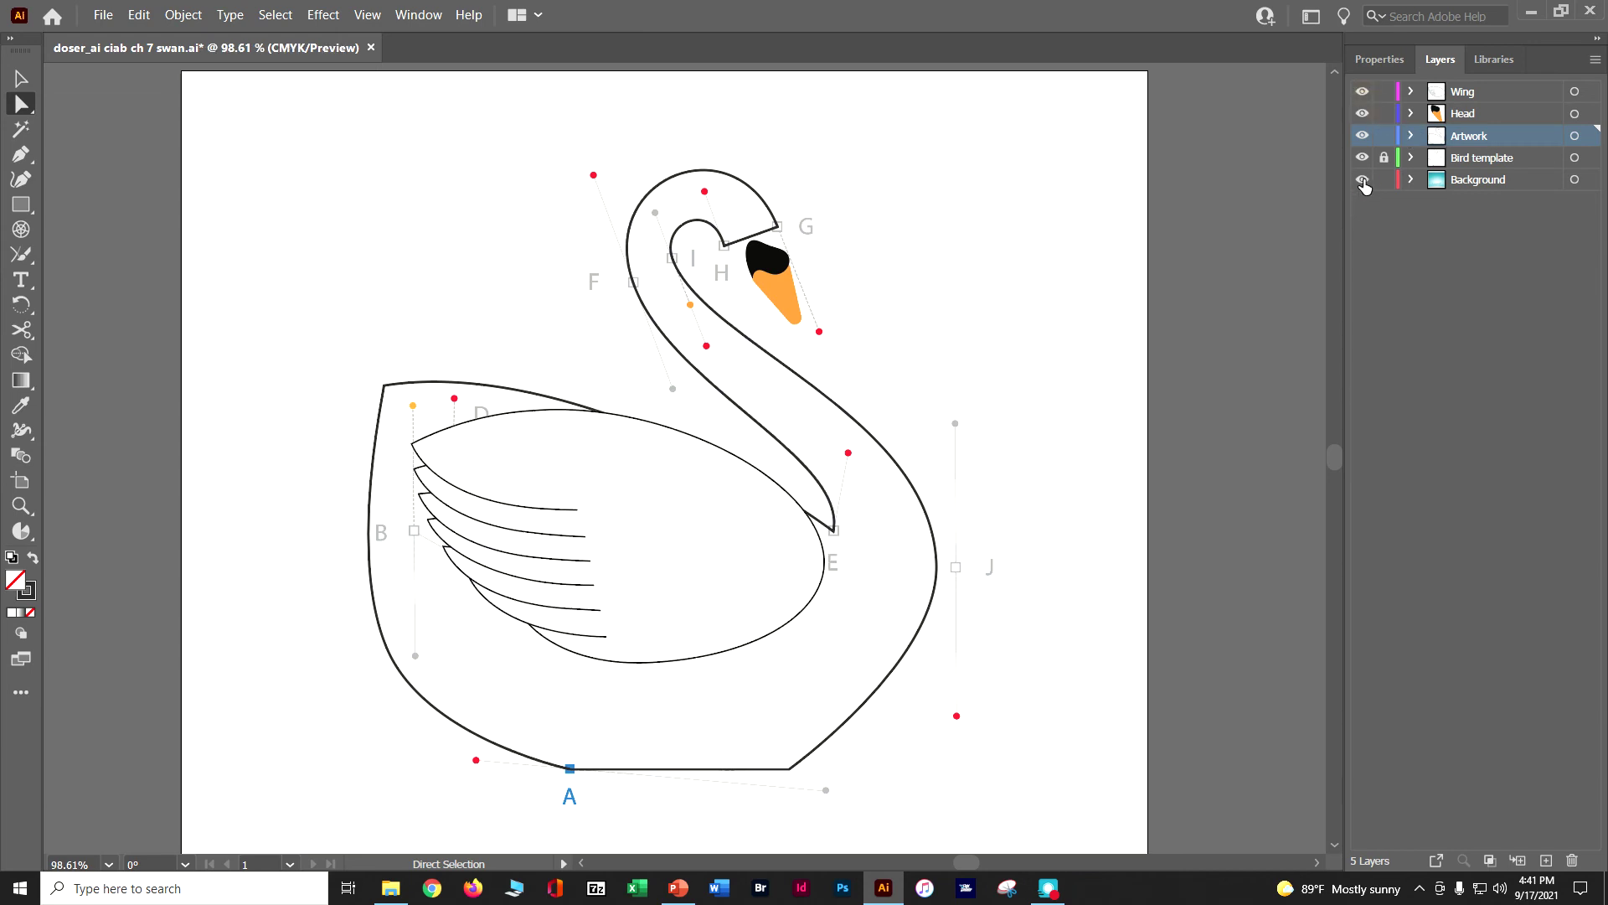
pyautogui.click(1362, 179)
pyautogui.click(1362, 158)
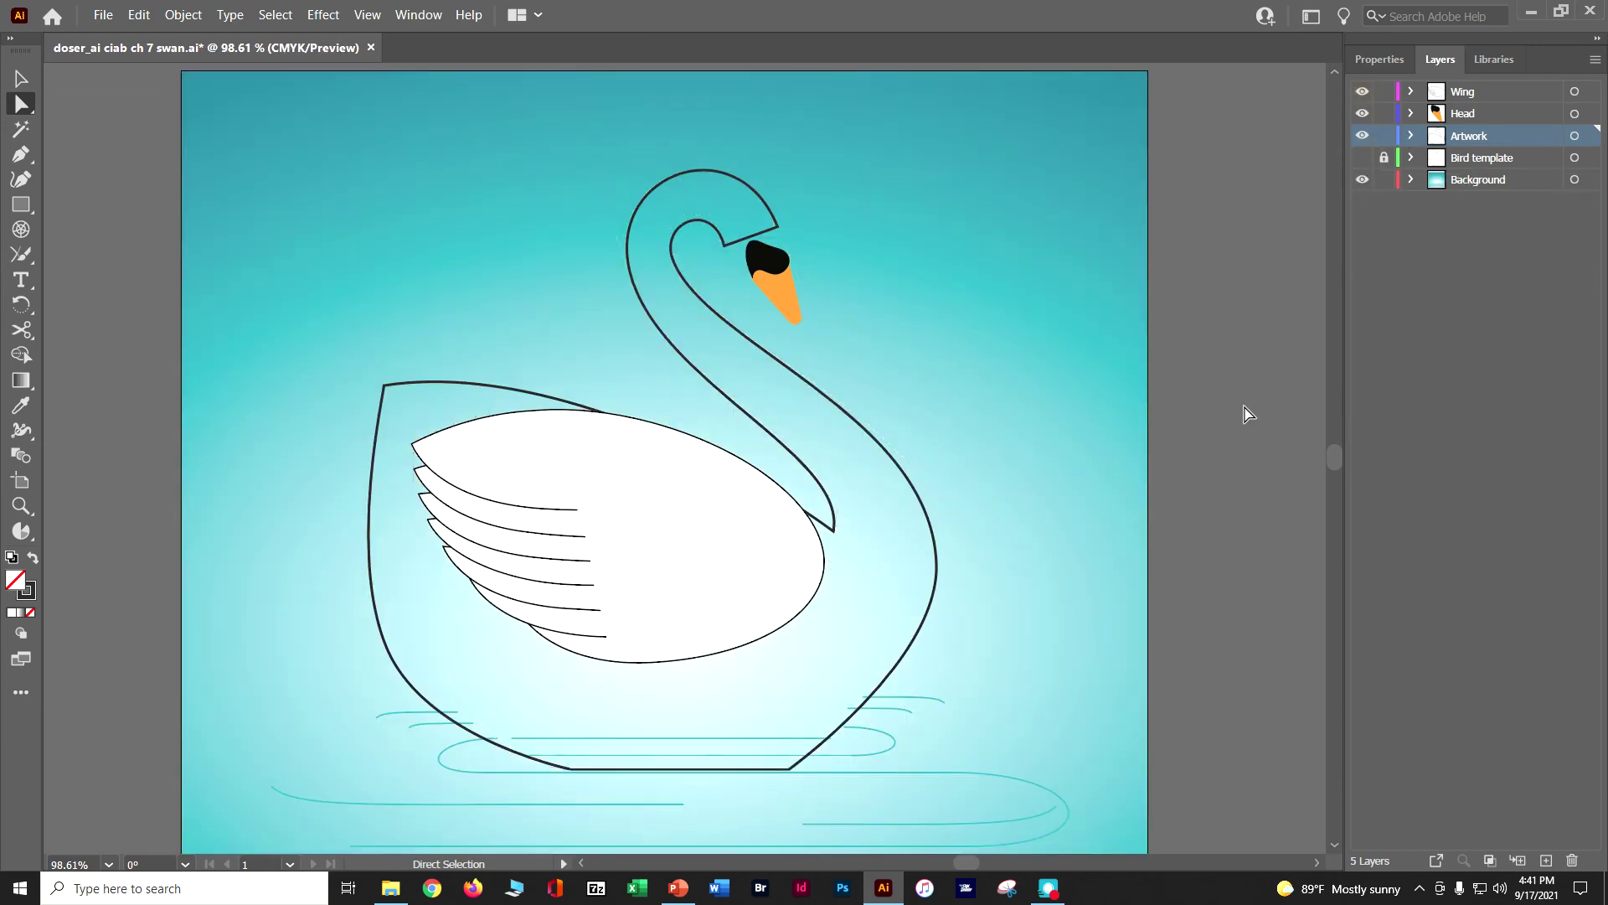
# Move the two anchor points at the open end of the neck onto the black base of the beak, and deselect
pyautogui.click(756, 240)
pyautogui.click(756, 243)
pyautogui.click(751, 243)
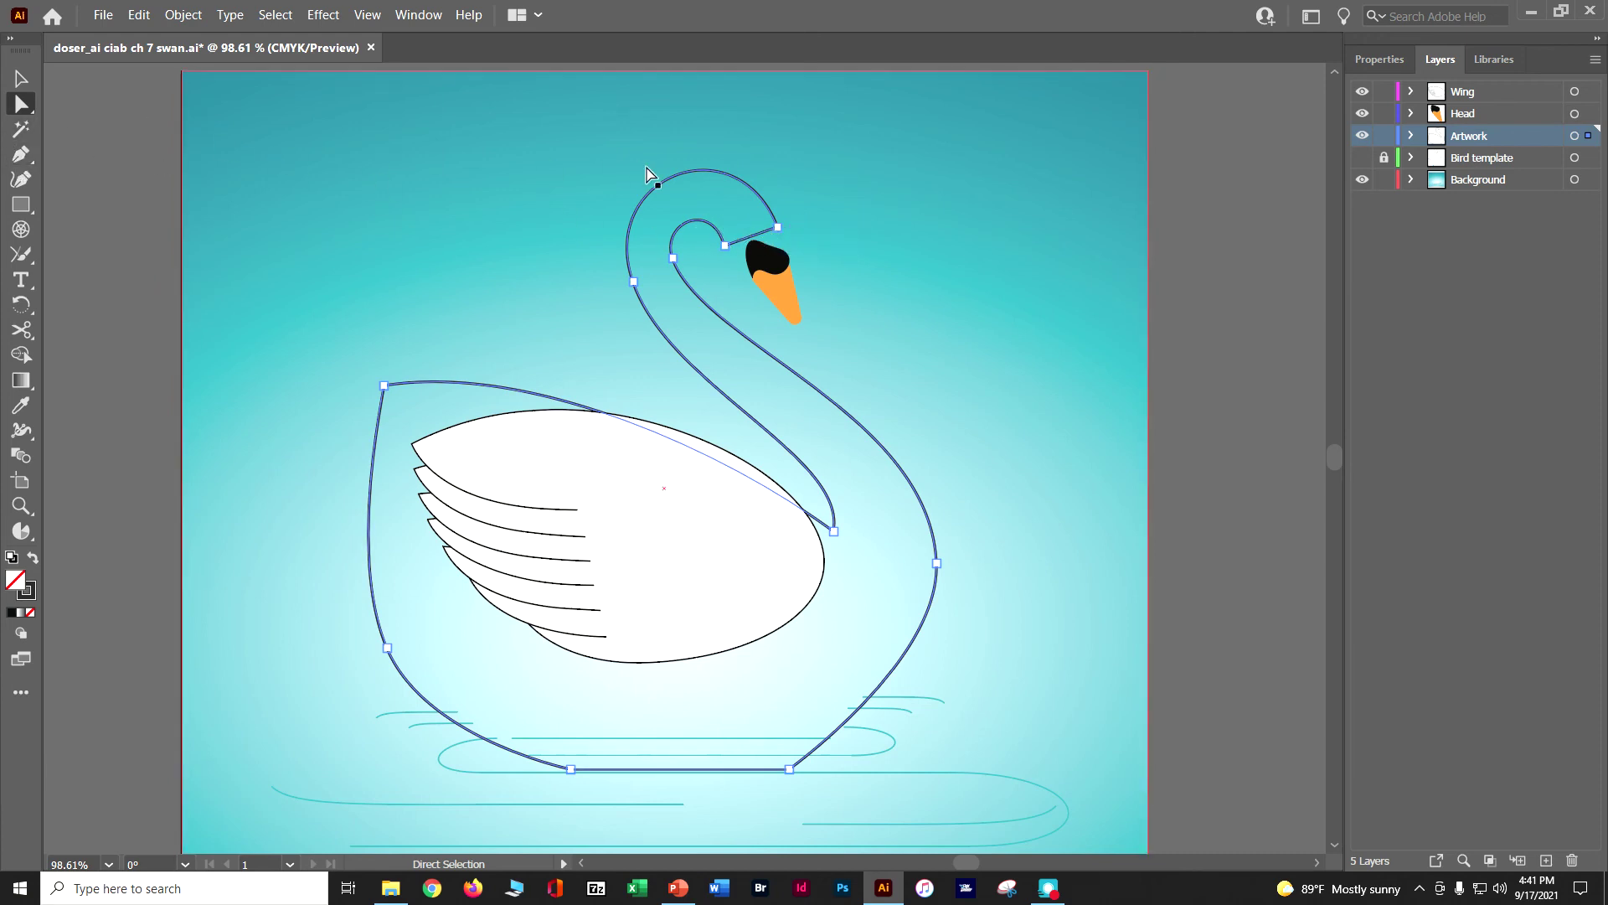
pyautogui.click(777, 227)
pyautogui.moveTo(780, 233)
pyautogui.mouseDown()
pyautogui.moveTo(789, 251)
pyautogui.moveTo(736, 259)
pyautogui.moveTo(751, 274)
pyautogui.moveTo(792, 257)
pyautogui.mouseUp()
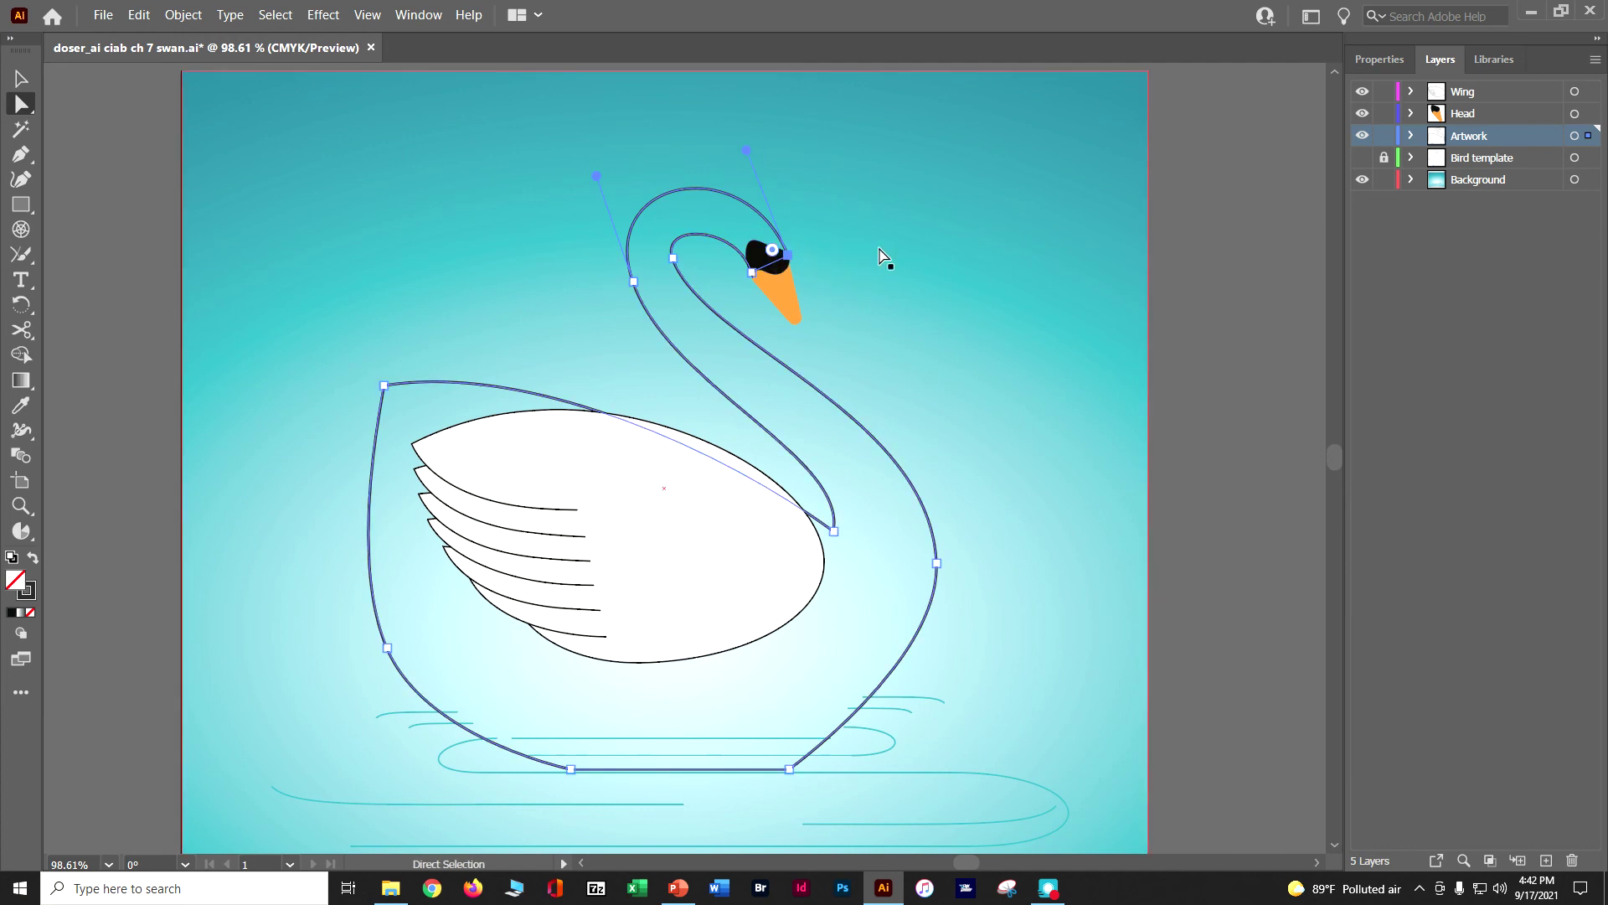
pyautogui.click(1193, 265)
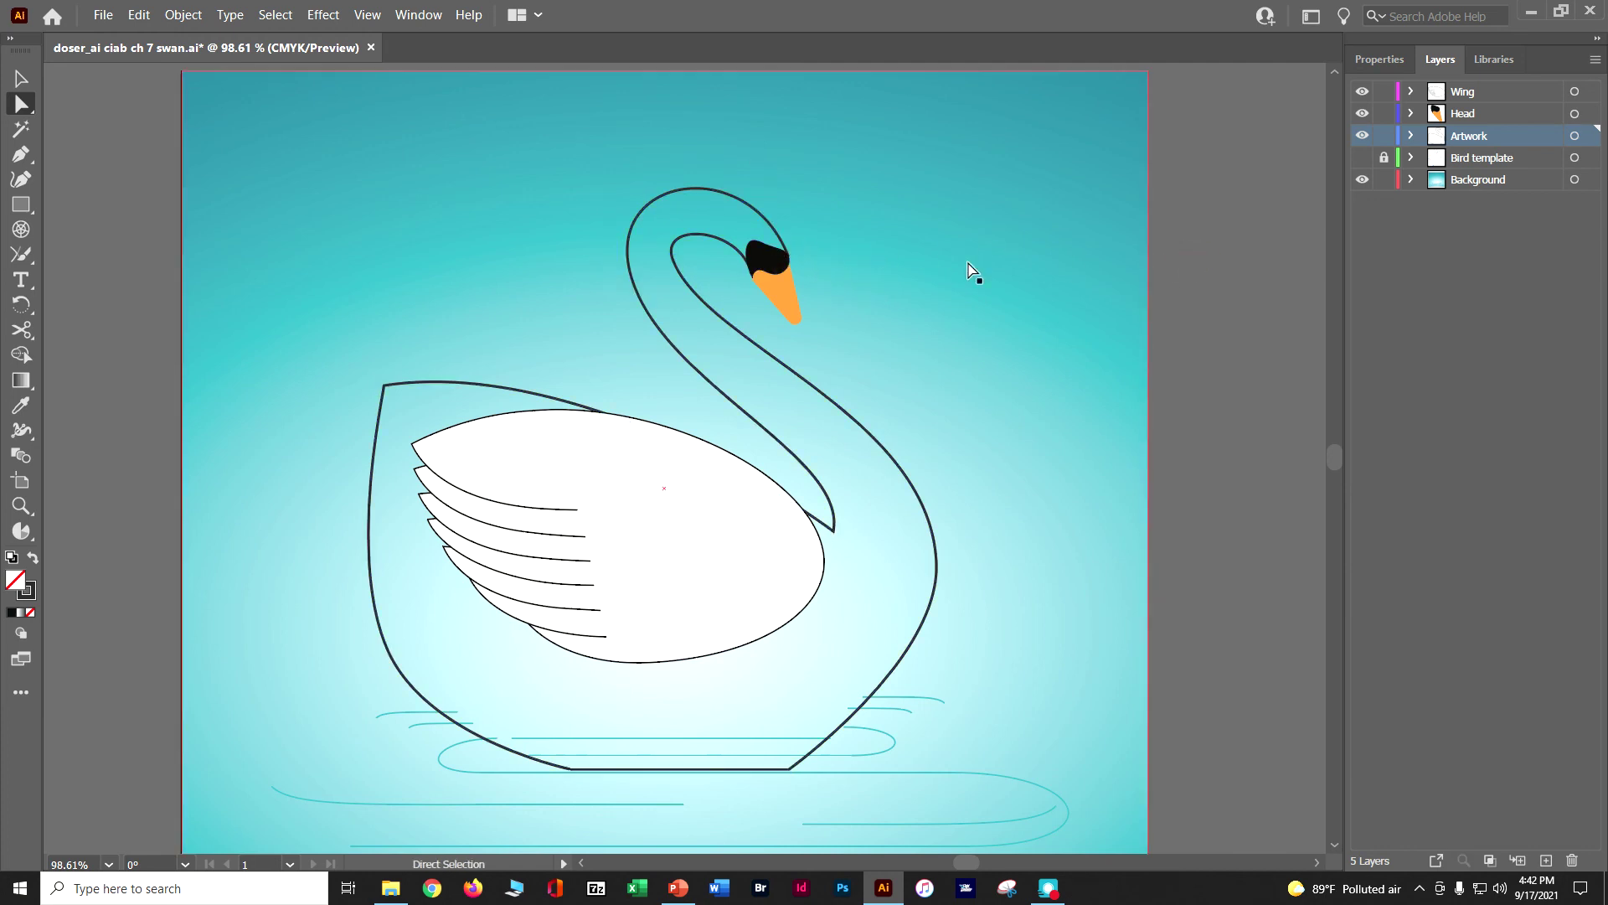
# Nudge the outer neck-end anchor further under the black base of the beak, and save the document
pyautogui.hotkey('ctrl', '=')
pyautogui.hotkey('ctrl', '=')
pyautogui.hotkey('ctrl', '=')
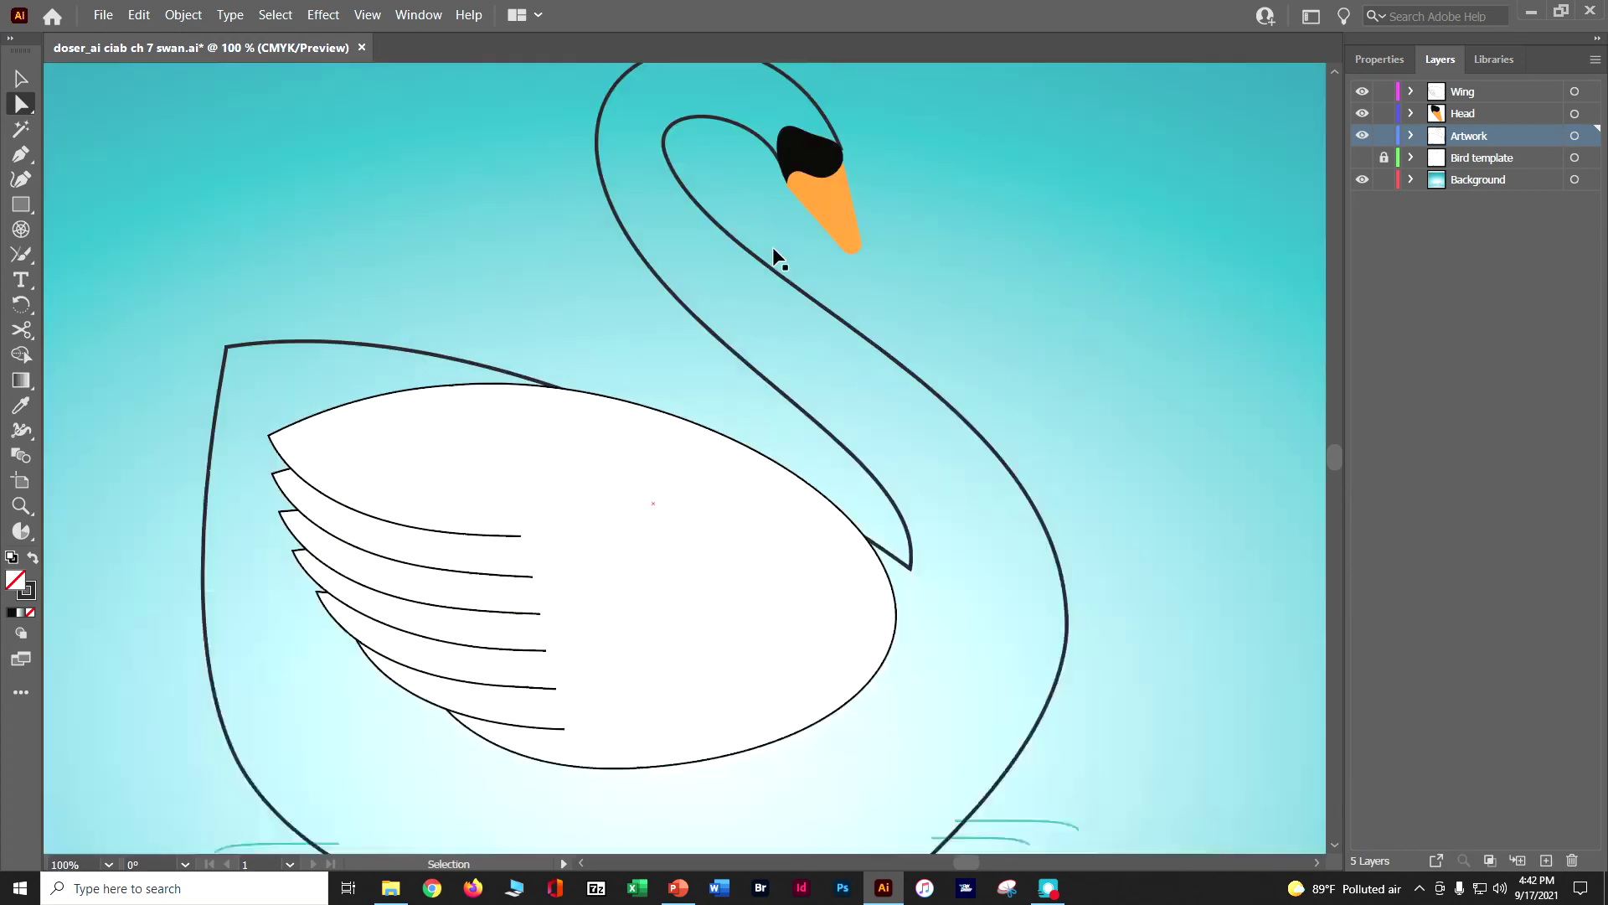
pyautogui.moveTo(804, 262); pyautogui.dragTo(574, 546)
pyautogui.click(604, 373)
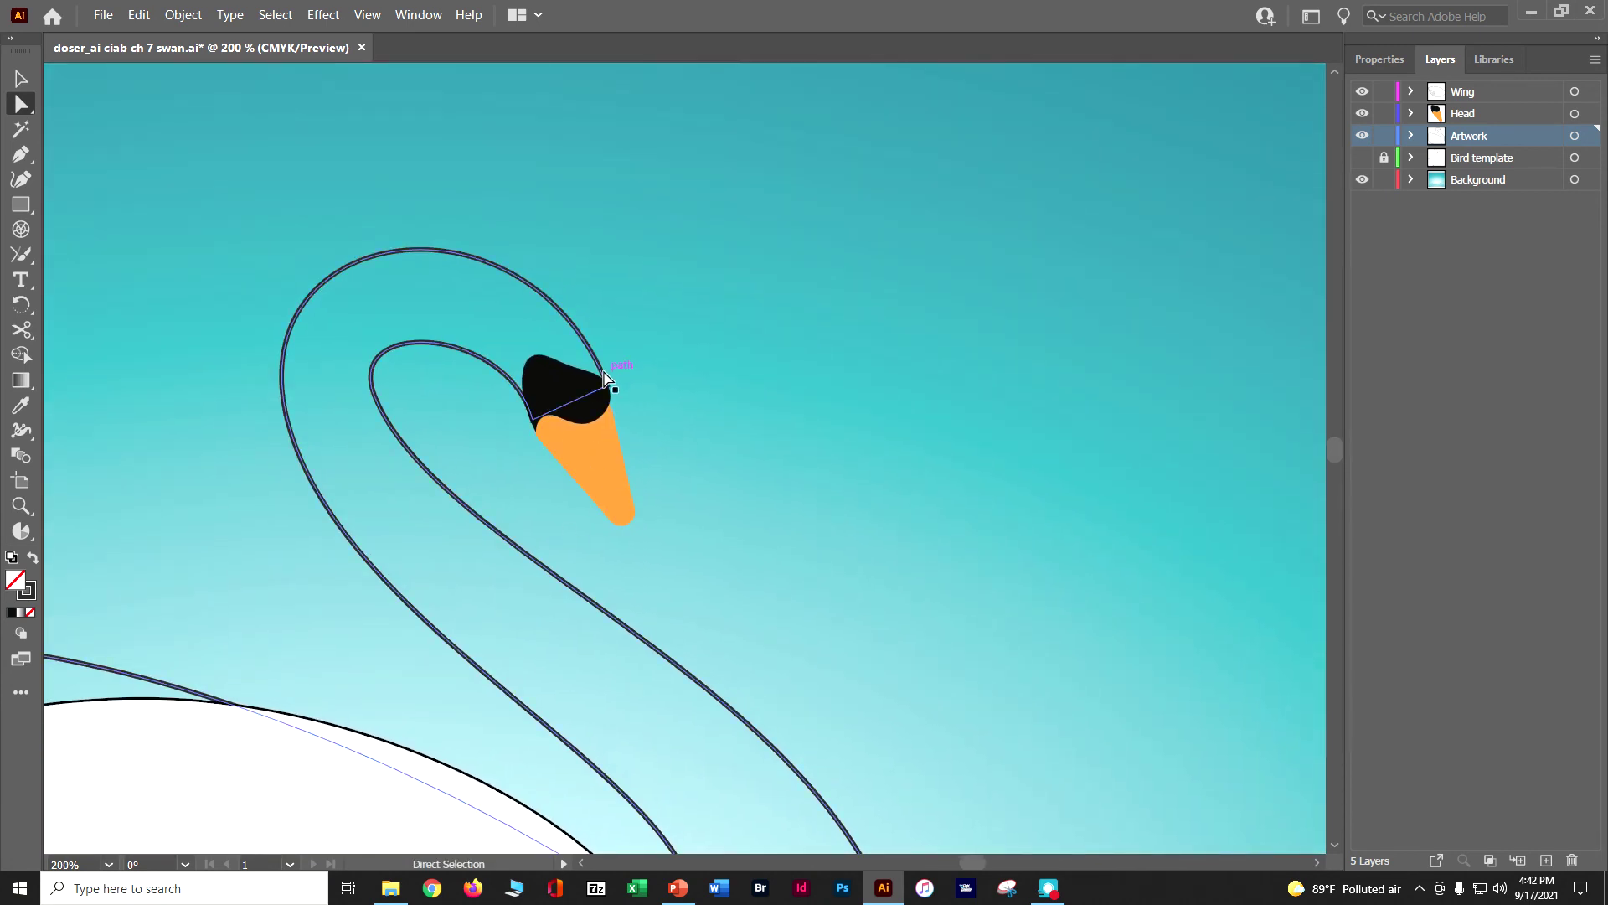
pyautogui.click(605, 386)
pyautogui.moveTo(608, 391); pyautogui.dragTo(611, 410)
pyautogui.click(703, 424)
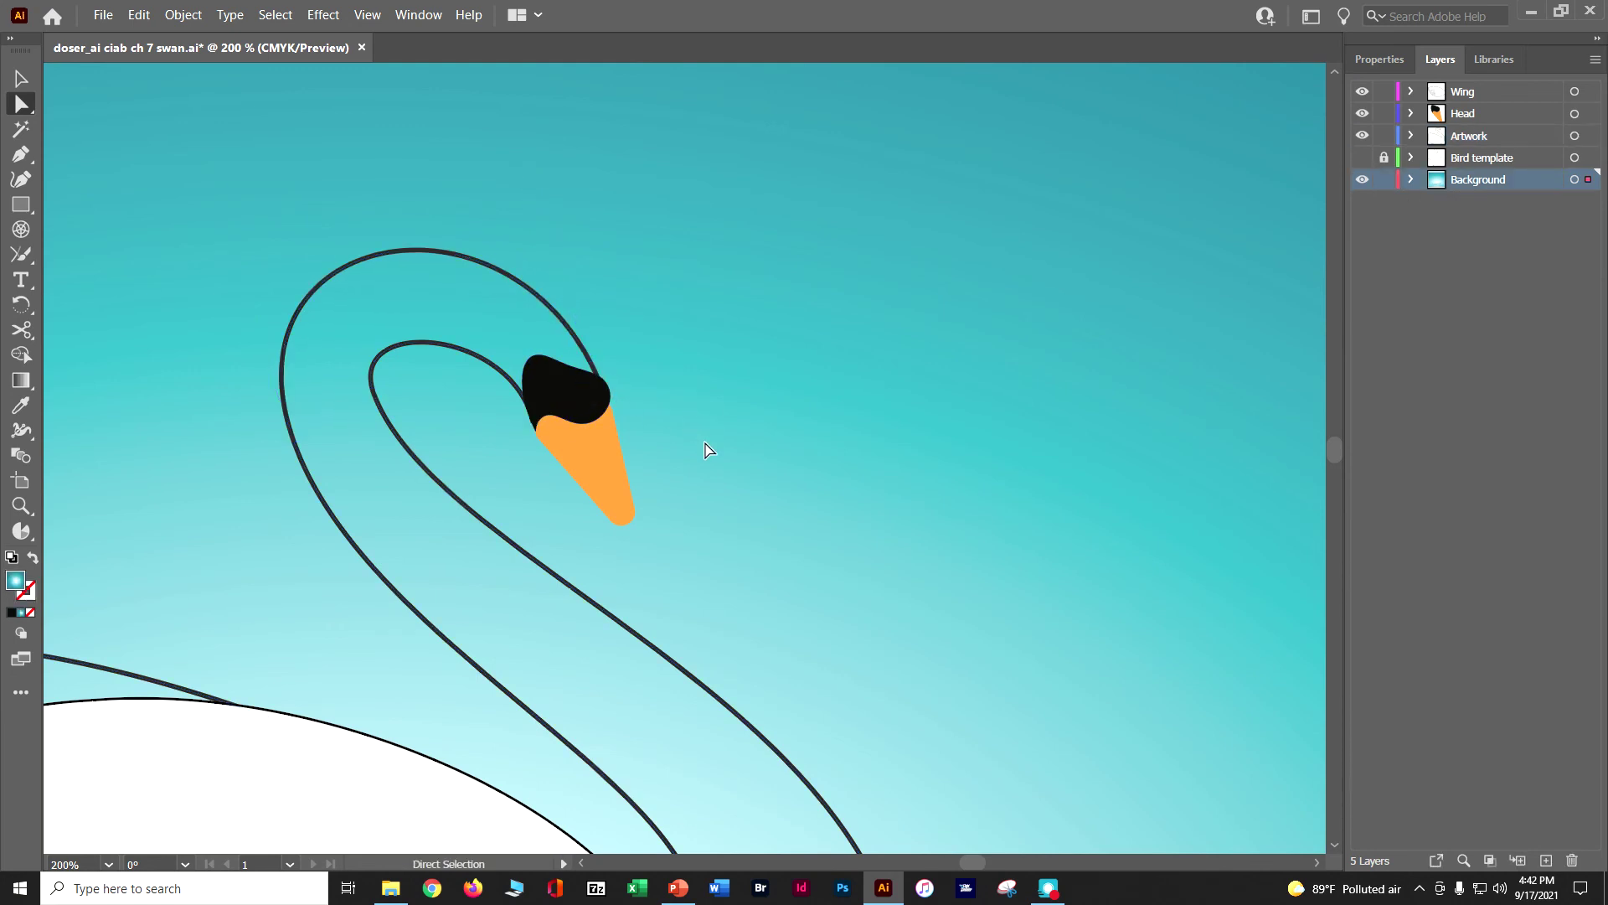
pyautogui.press('ctrl')
pyautogui.hotkey('ctrl', 's')
# Fill the whole swan outline with white and deselect it
pyautogui.hotkey('ctrl', '-')
pyautogui.press('-')
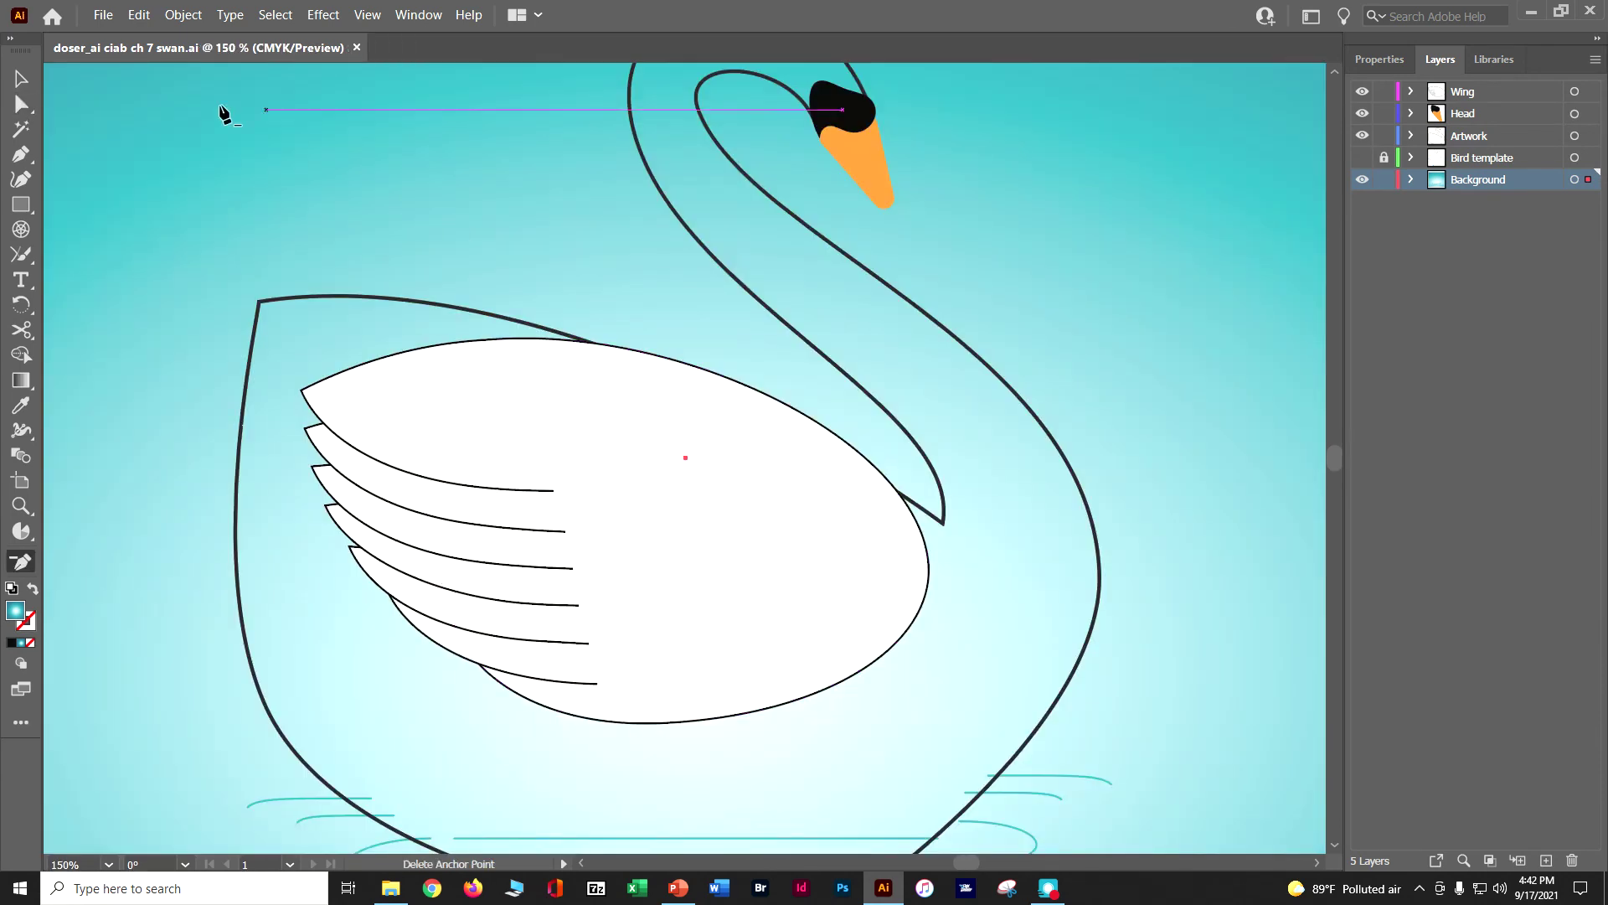
pyautogui.click(15, 82)
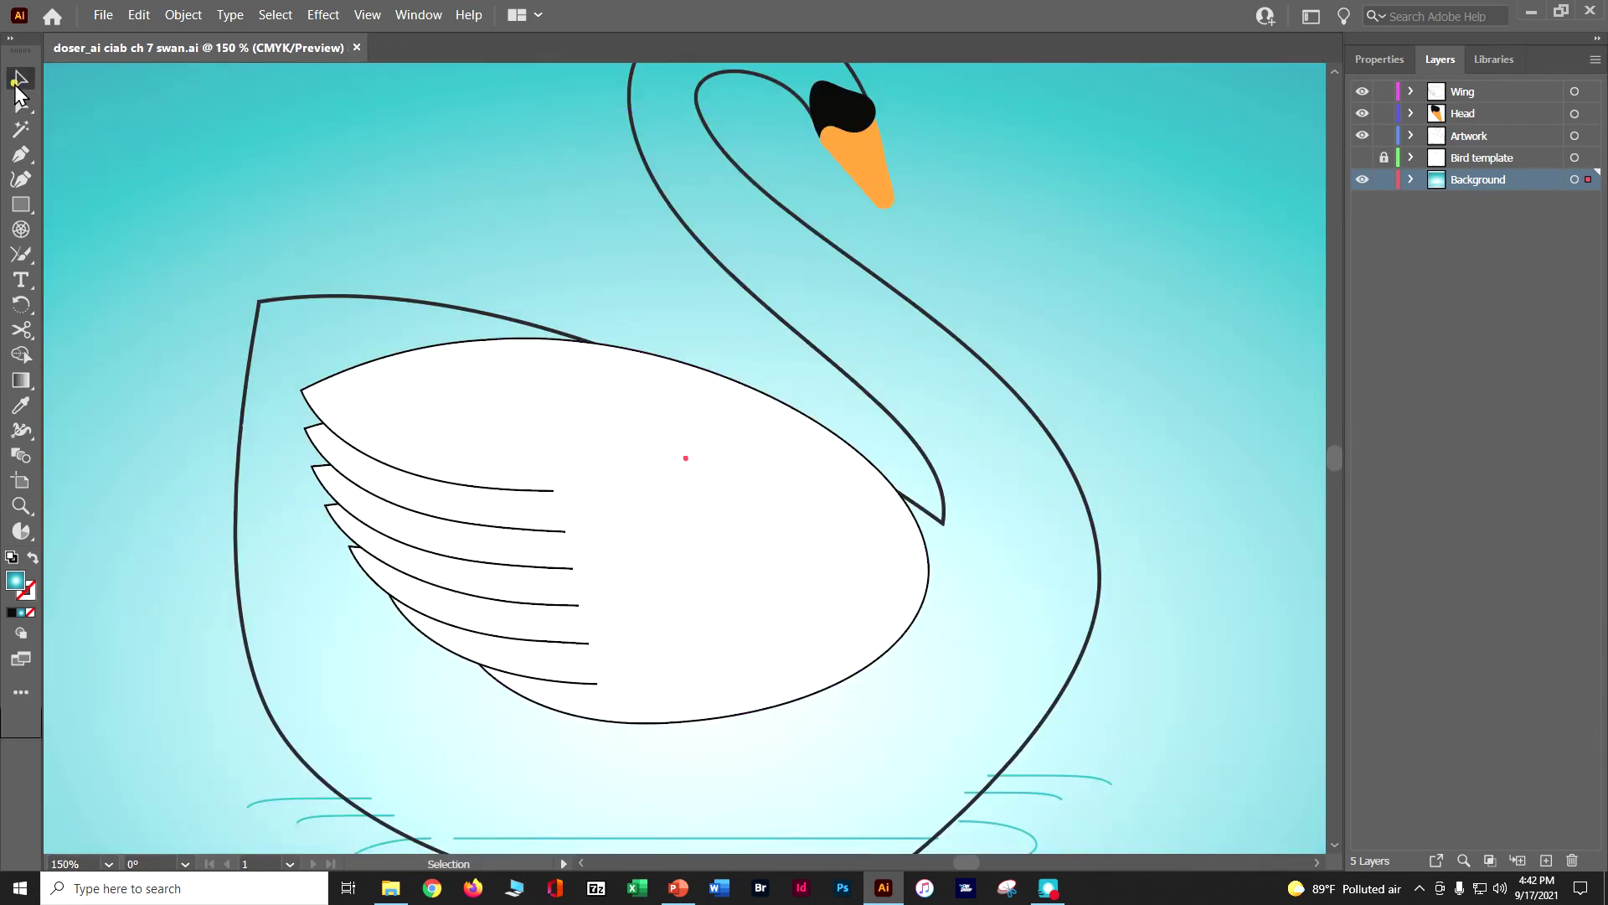
pyautogui.click(742, 277)
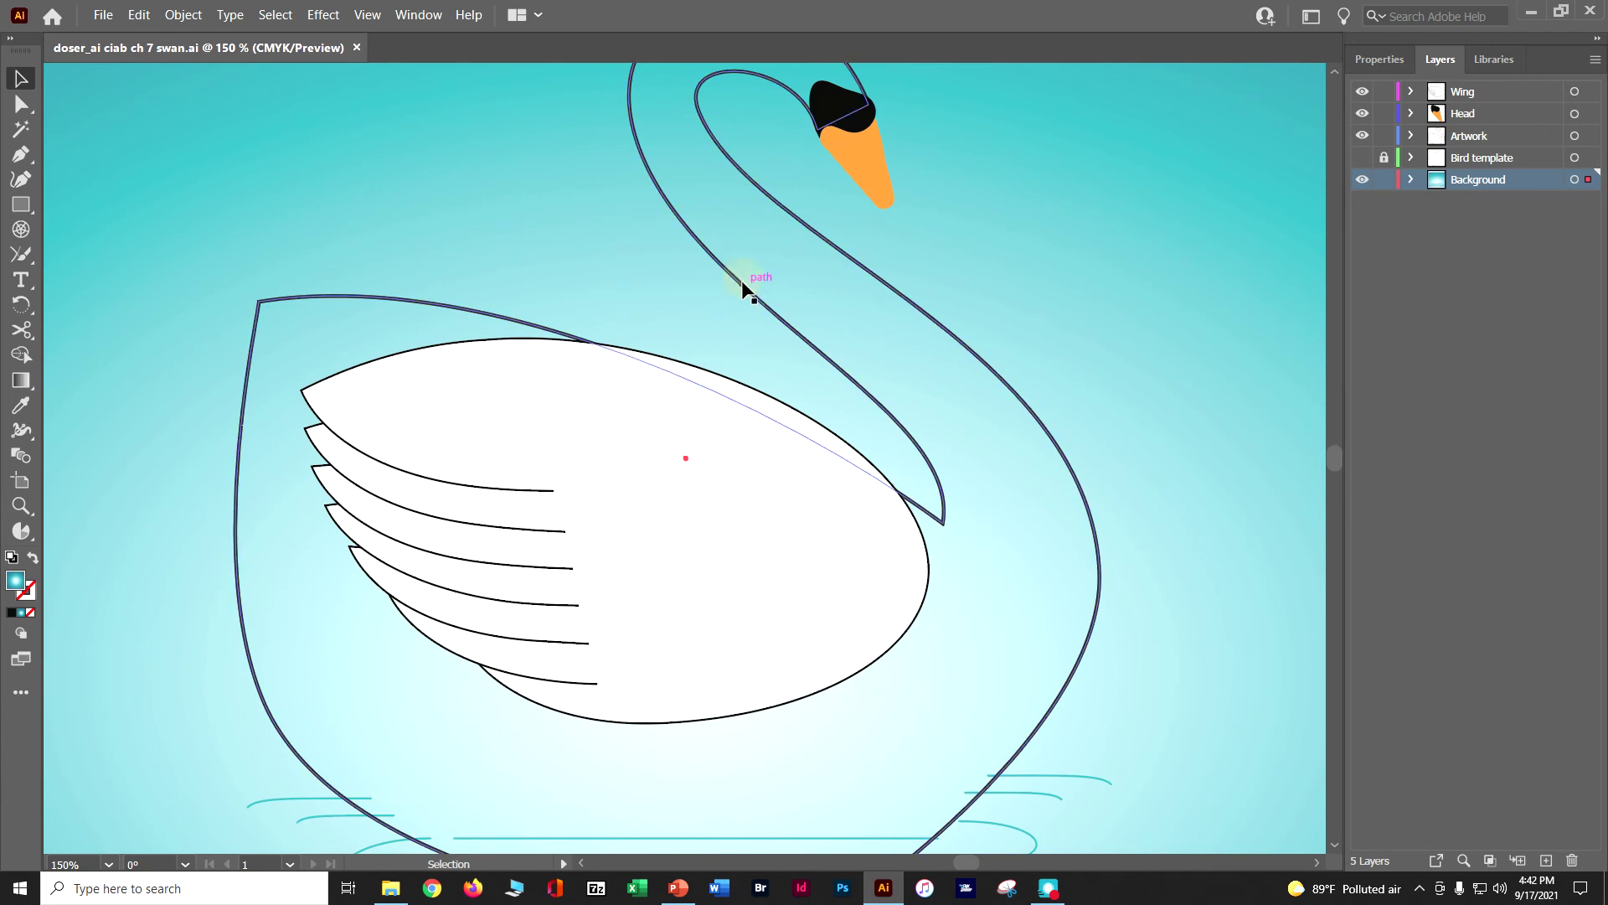
pyautogui.click(1379, 60)
pyautogui.click(1365, 287)
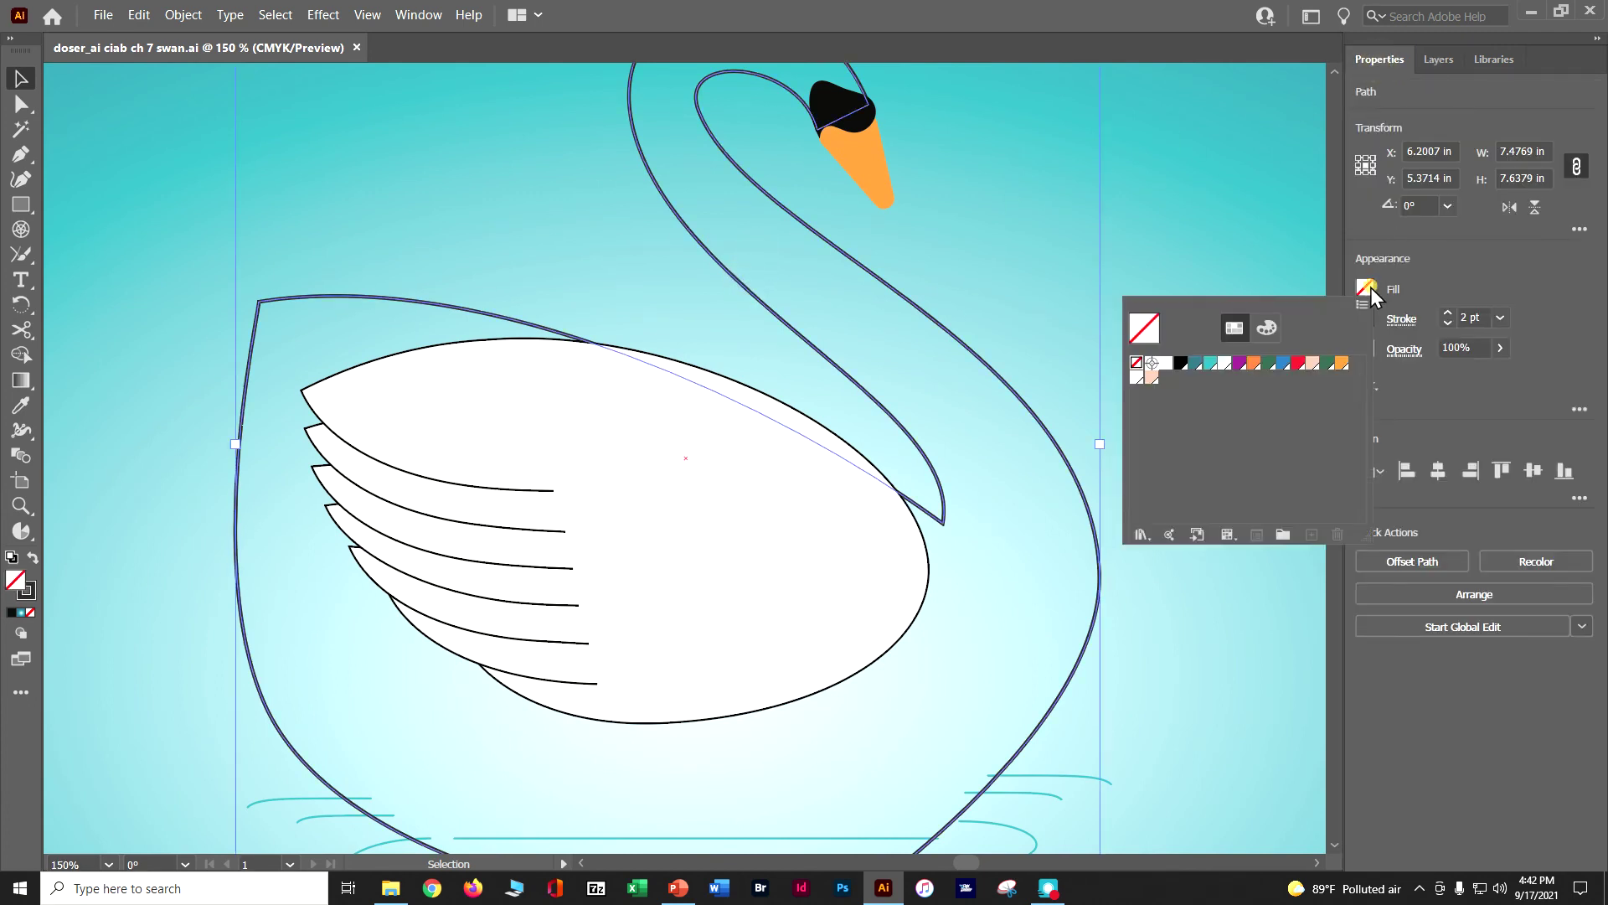
pyautogui.click(1166, 362)
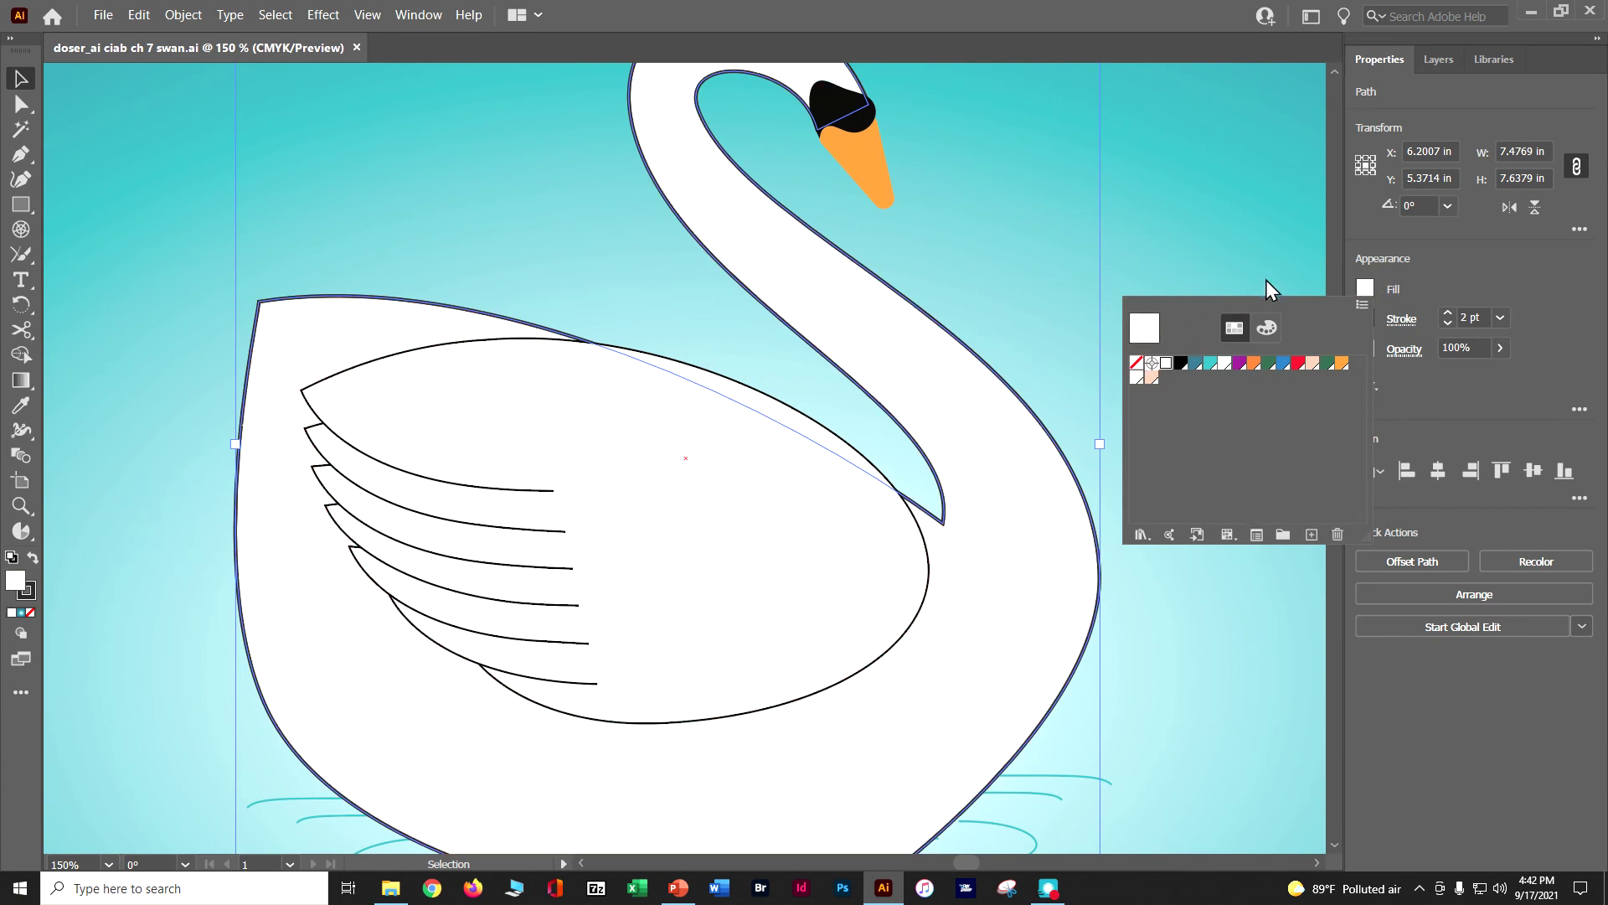
pyautogui.click(1232, 289)
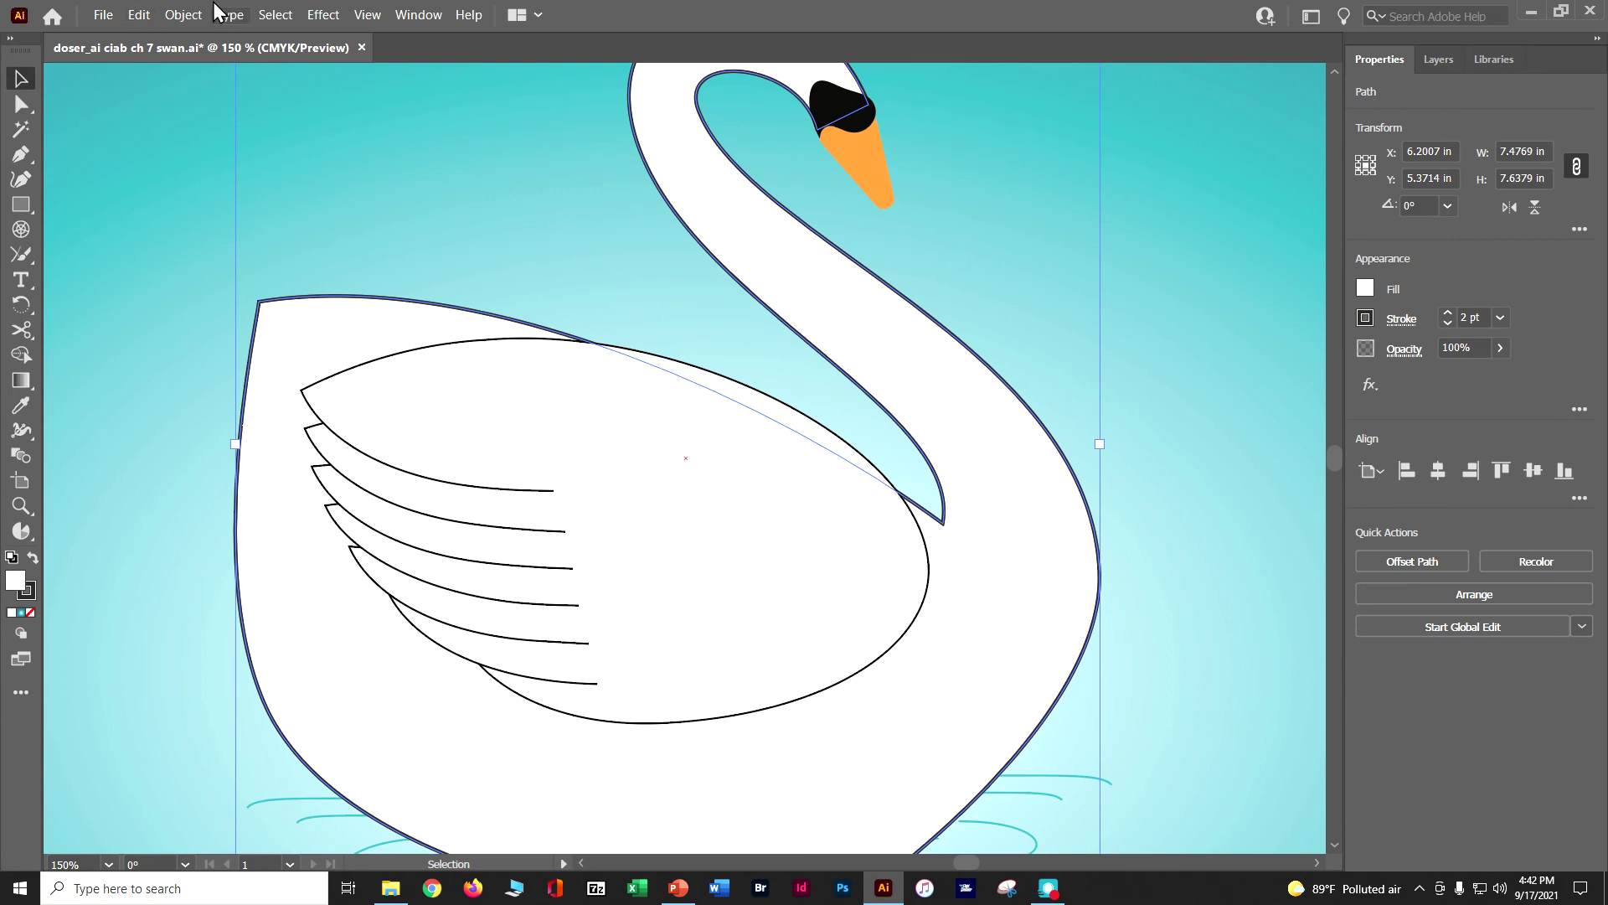
pyautogui.click(273, 14)
pyautogui.click(281, 73)
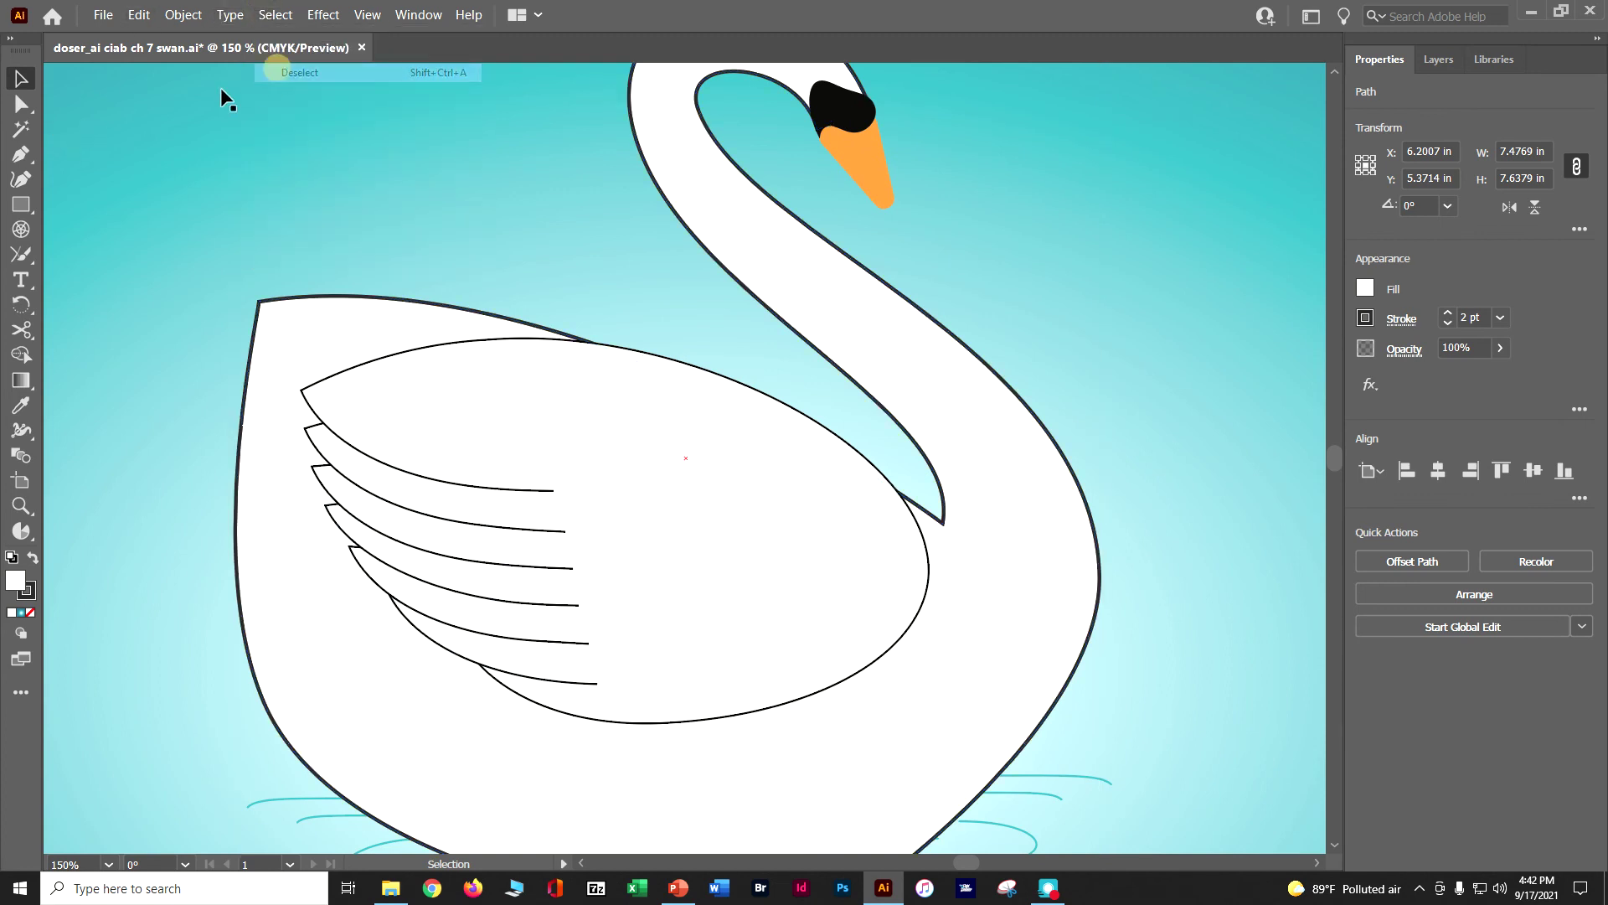
# Convert the wing body's front anchor, nearest the base of the neck, to a corner with the Anchor Point tool
pyautogui.click(22, 105)
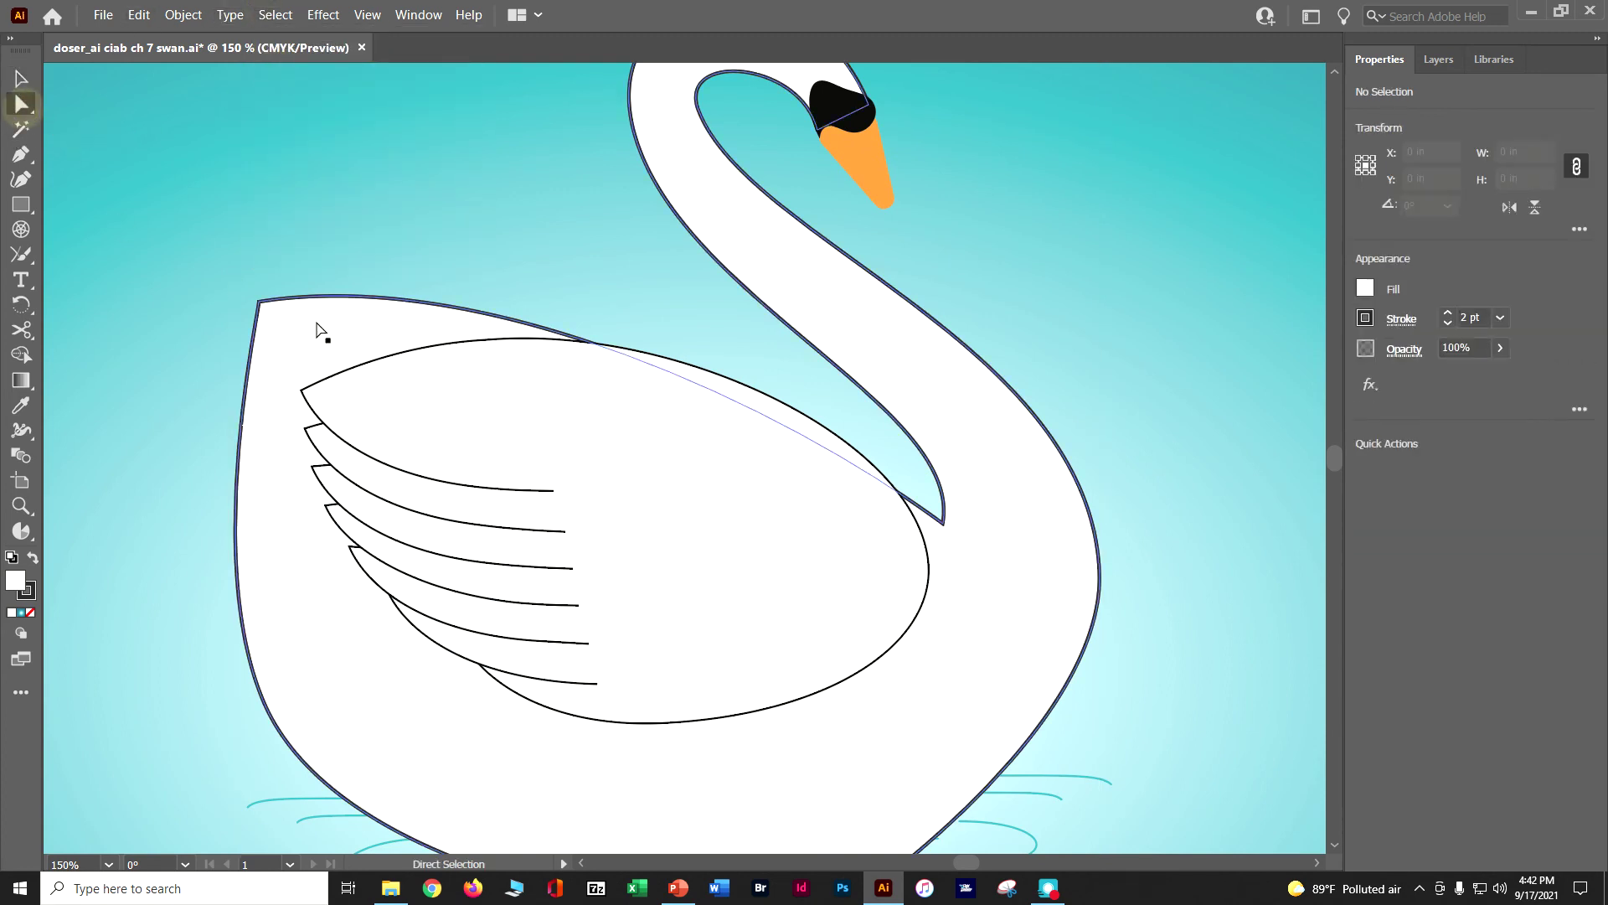
pyautogui.click(348, 368)
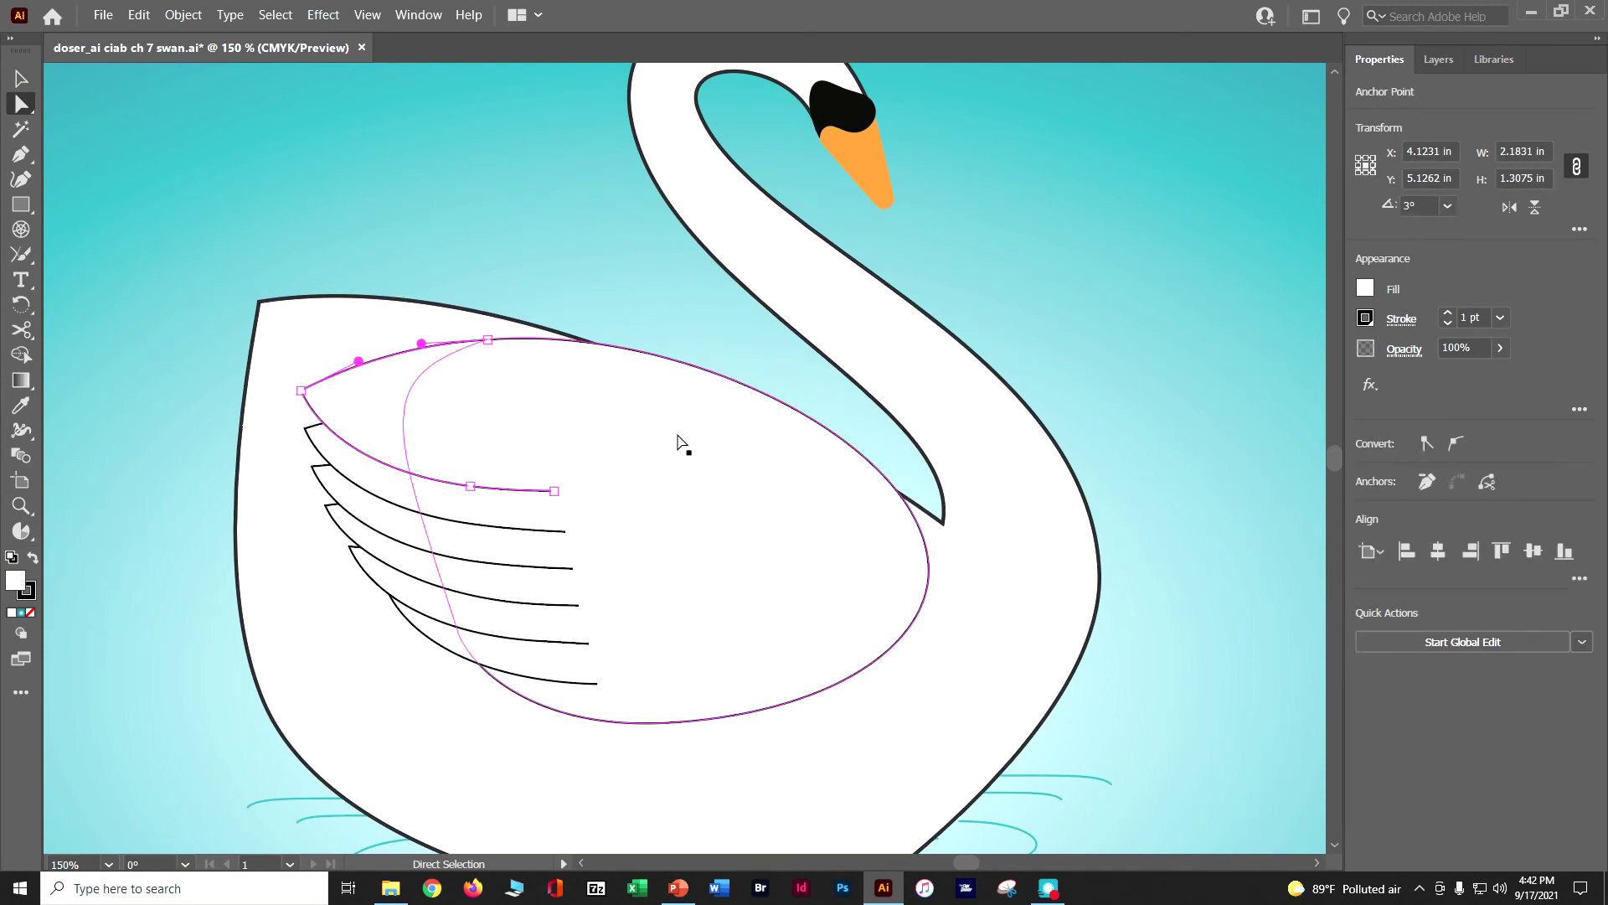
pyautogui.click(913, 529)
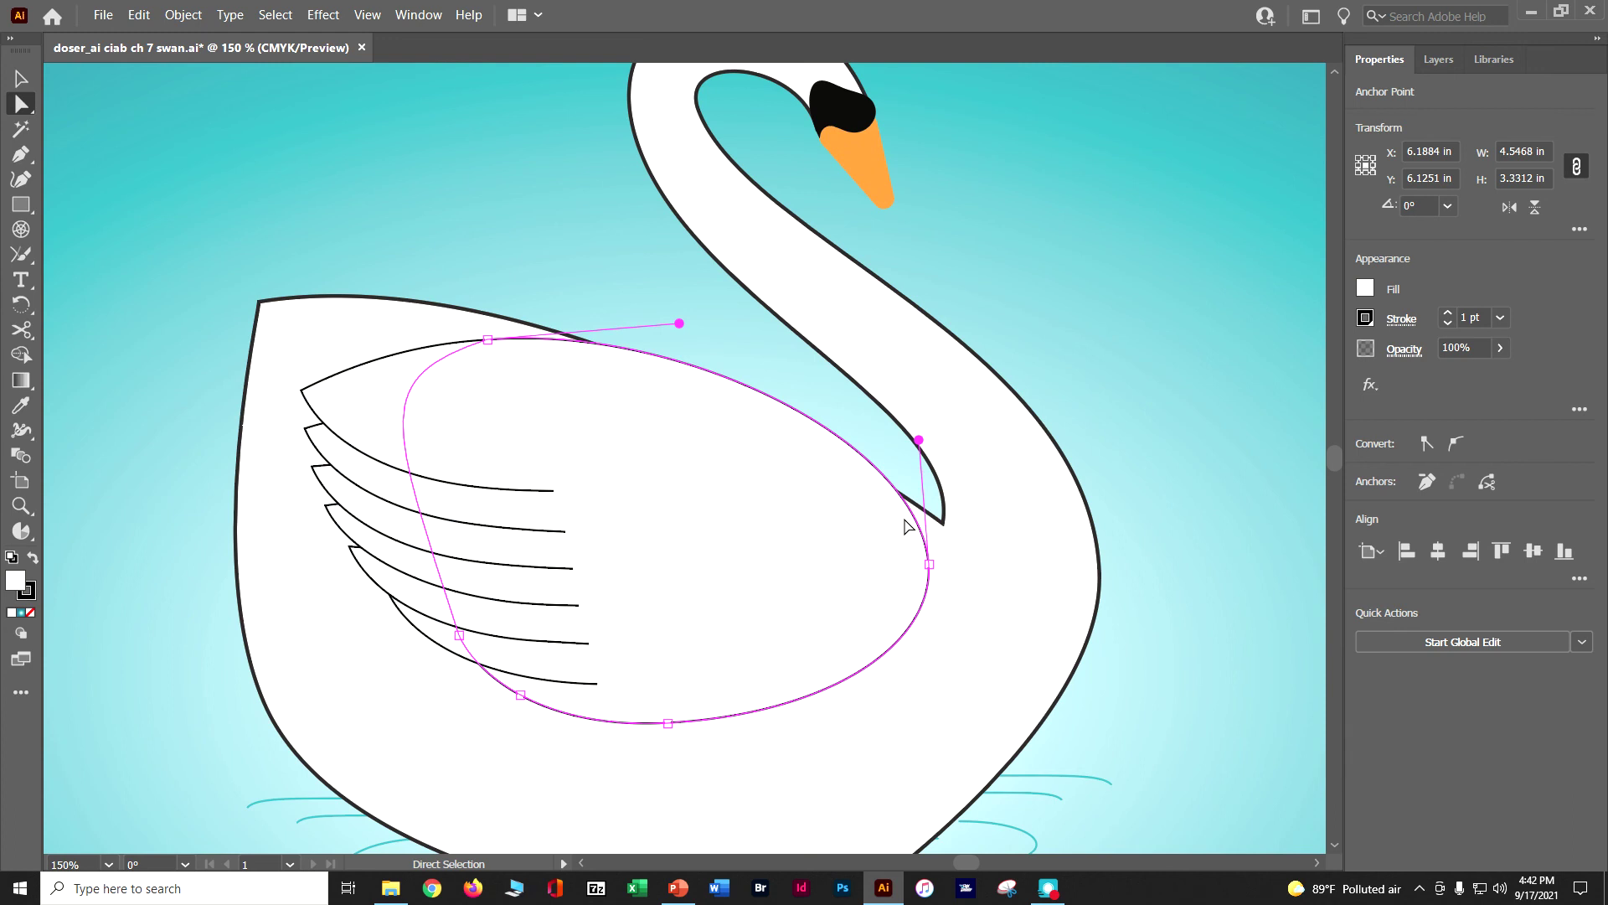
pyautogui.moveTo(17, 159); pyautogui.dragTo(81, 186)
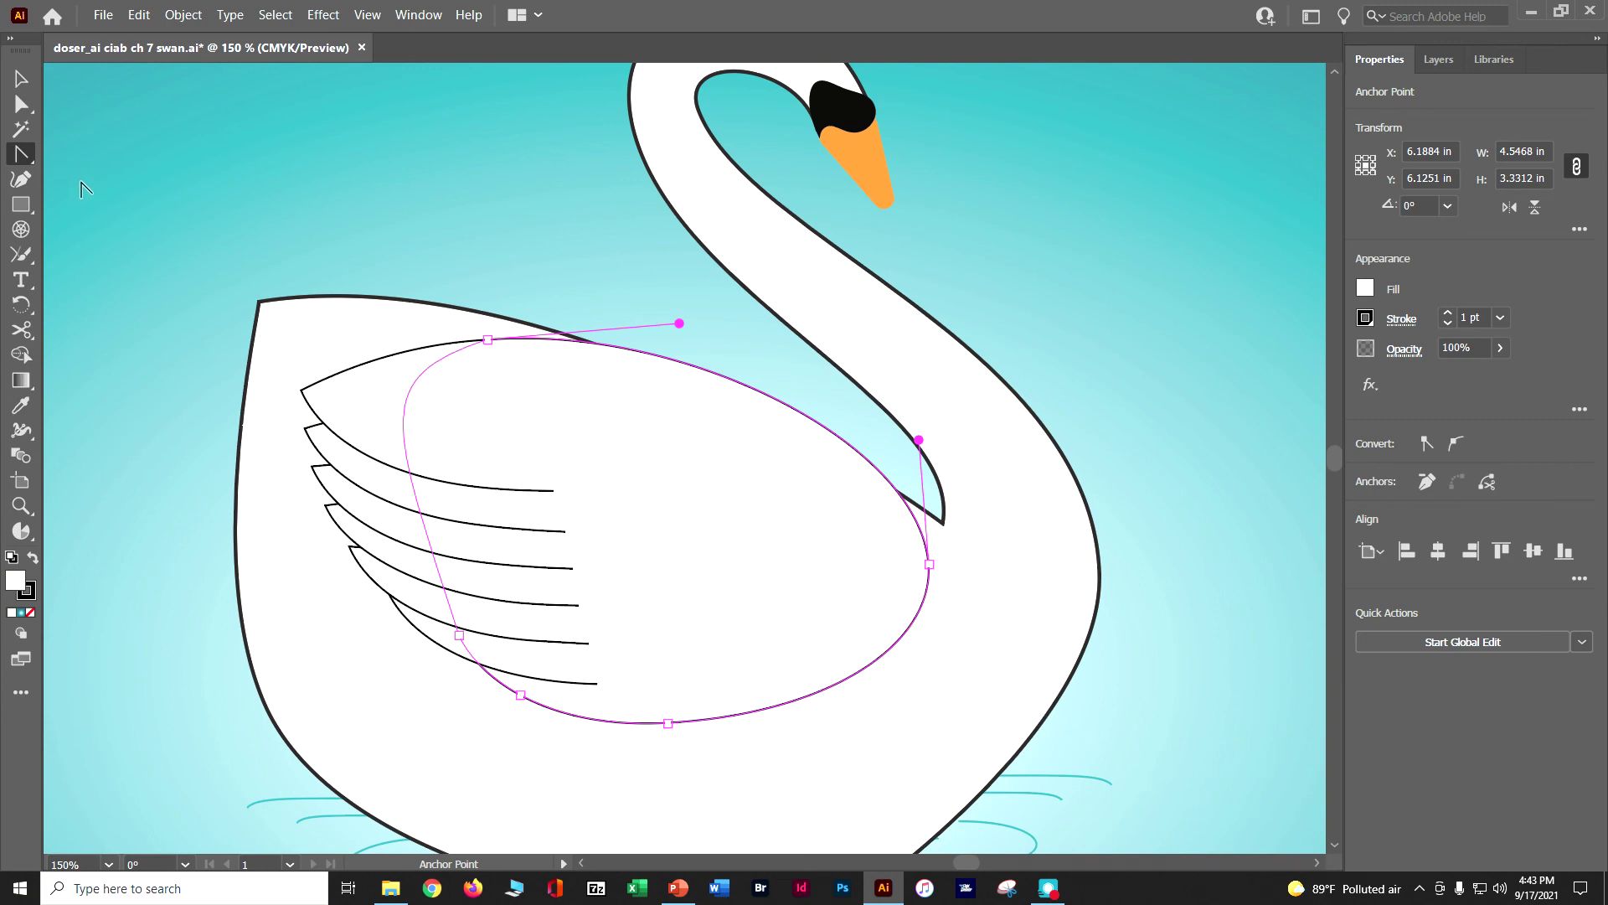
pyautogui.click(929, 564)
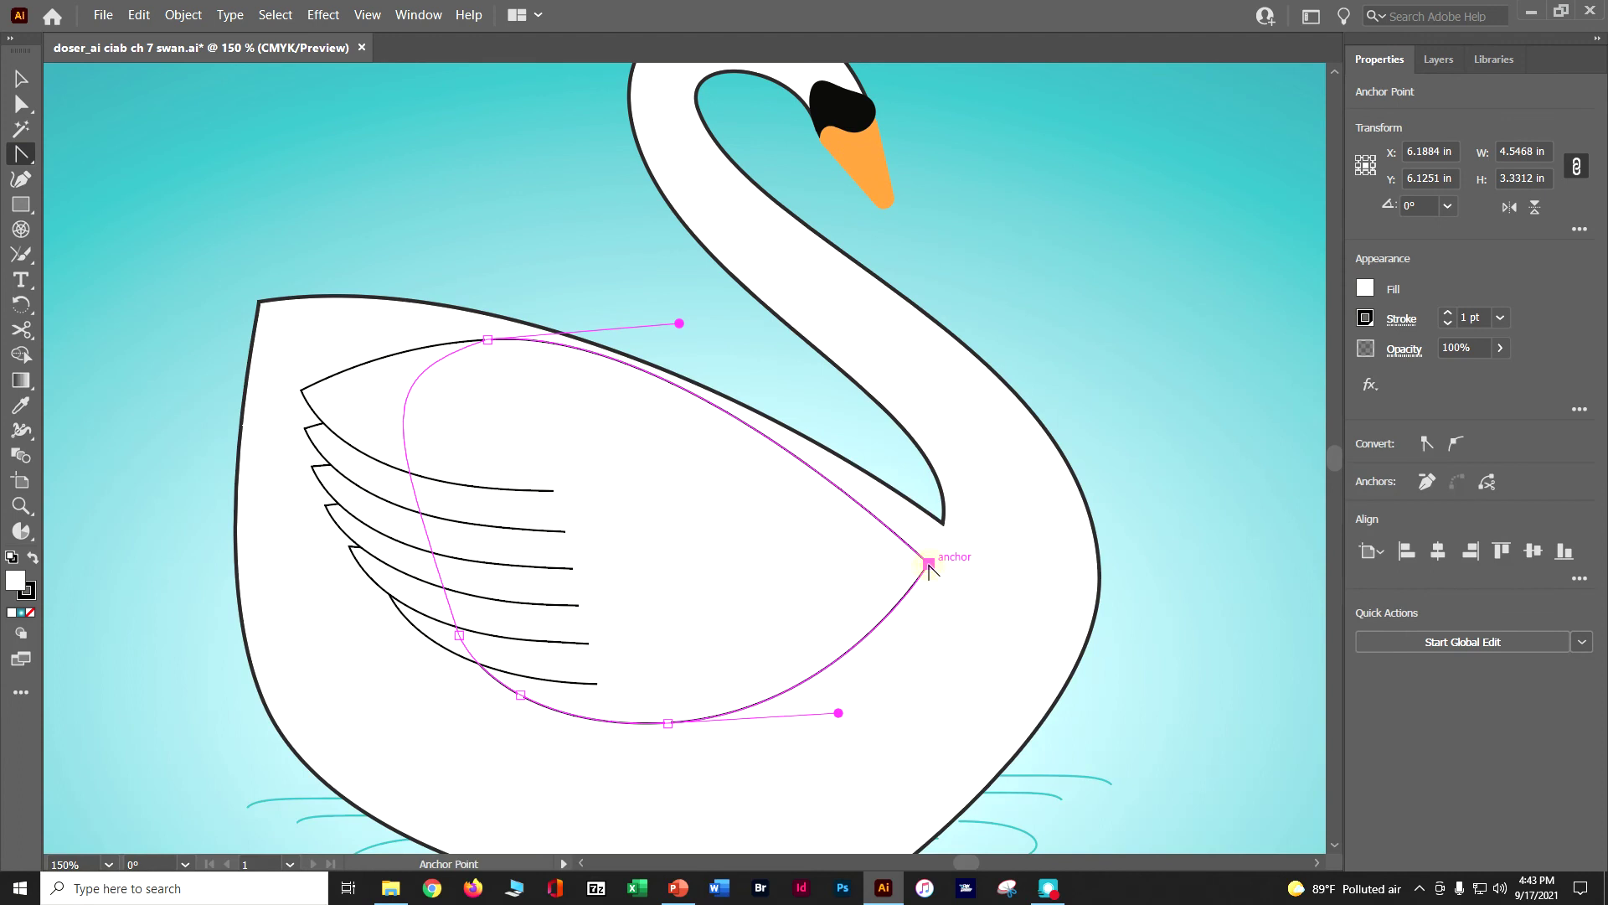
pyautogui.click(929, 564)
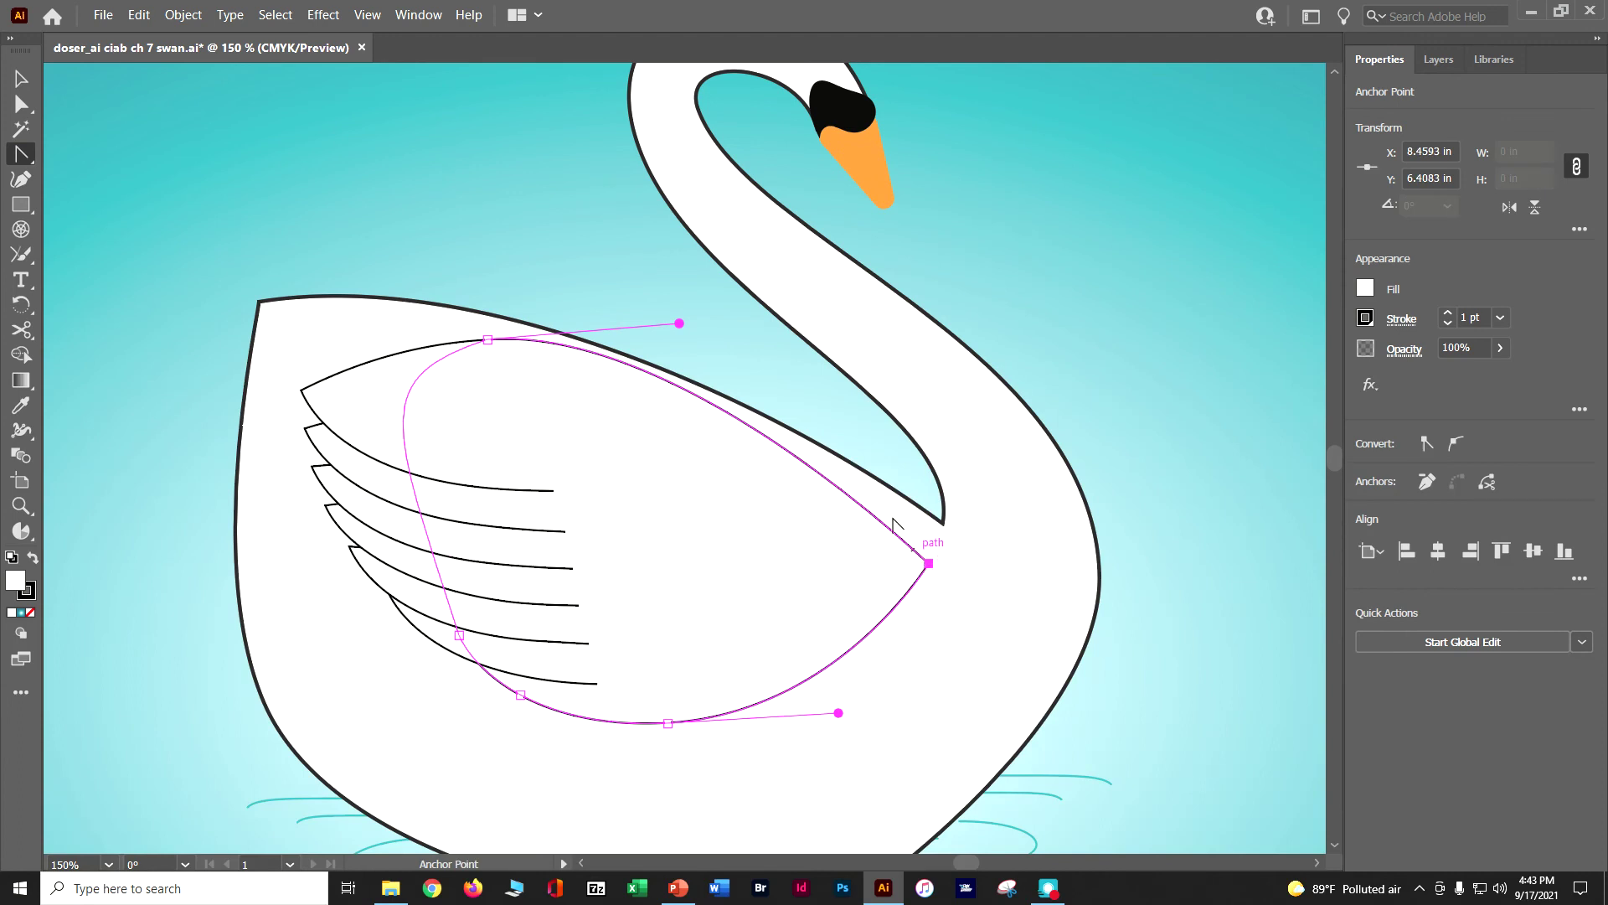
# Move the wing's front corner onto the notch where back meets neck, and raise its top anchor to about X 4.77 in, Y 3.98 in
pyautogui.click(21, 104)
pyautogui.moveTo(929, 564); pyautogui.dragTo(942, 525)
pyautogui.moveTo(487, 339); pyautogui.dragTo(503, 284)
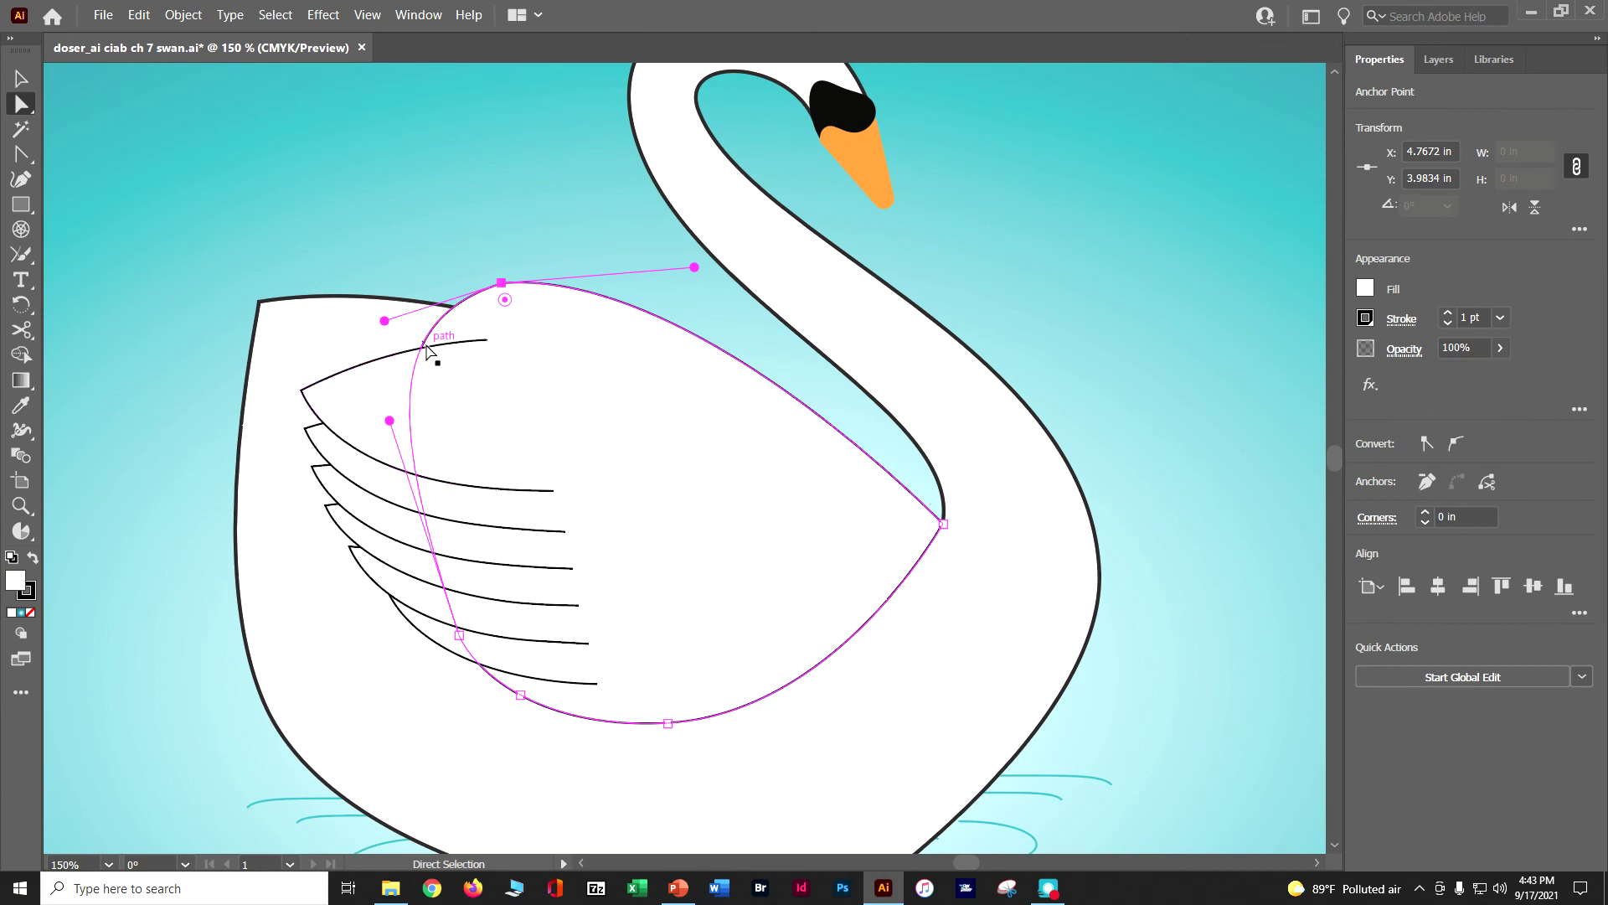
# Move the wing body's lower rear anchor slightly outward, shift its top anchor toward the neck, and deselect the wing
pyautogui.moveTo(459, 635); pyautogui.dragTo(435, 646)
pyautogui.moveTo(501, 284); pyautogui.dragTo(571, 297)
pyautogui.click(1124, 374)
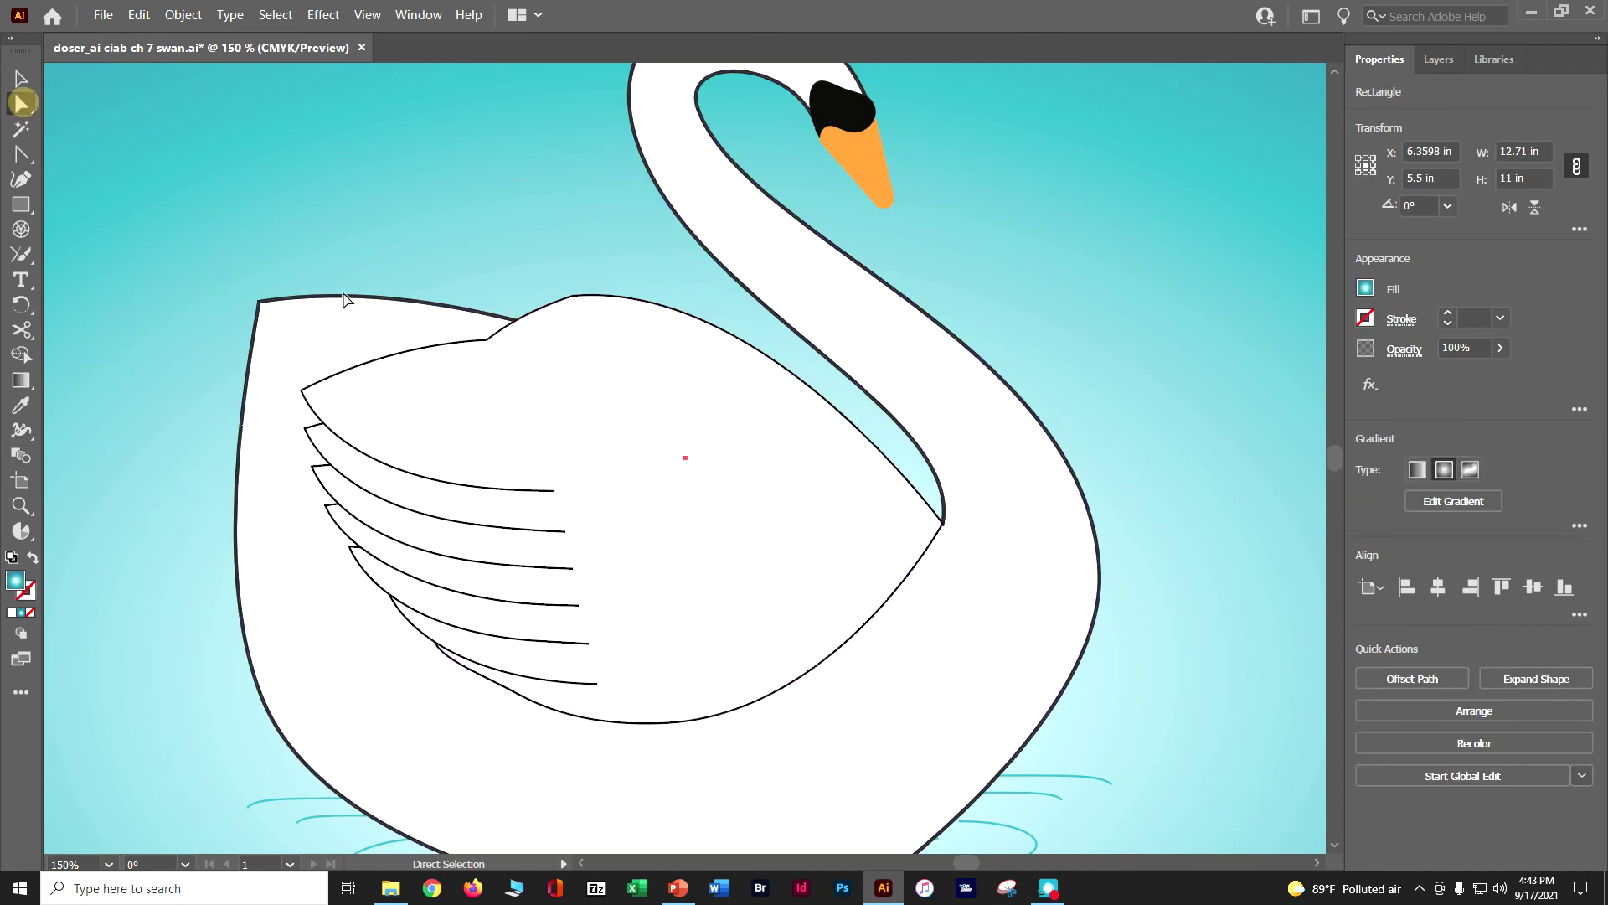
# Raise the upper end anchor of the top feather and the wing body's upper rear handle to round the wing's top edge
pyautogui.click(486, 341)
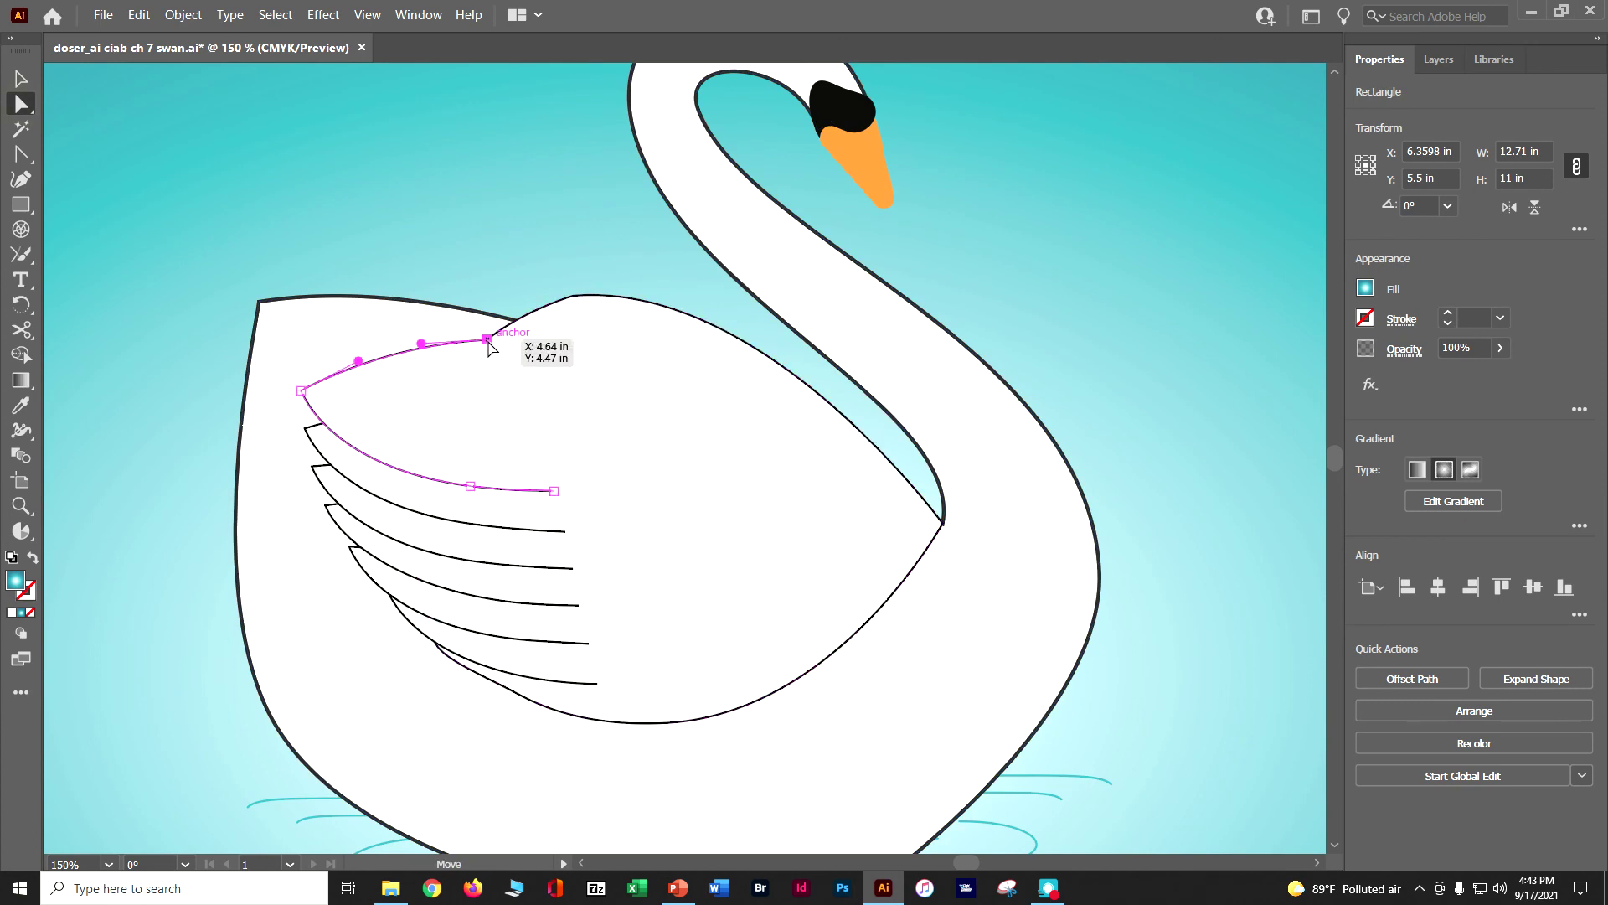
pyautogui.moveTo(486, 341); pyautogui.dragTo(479, 290)
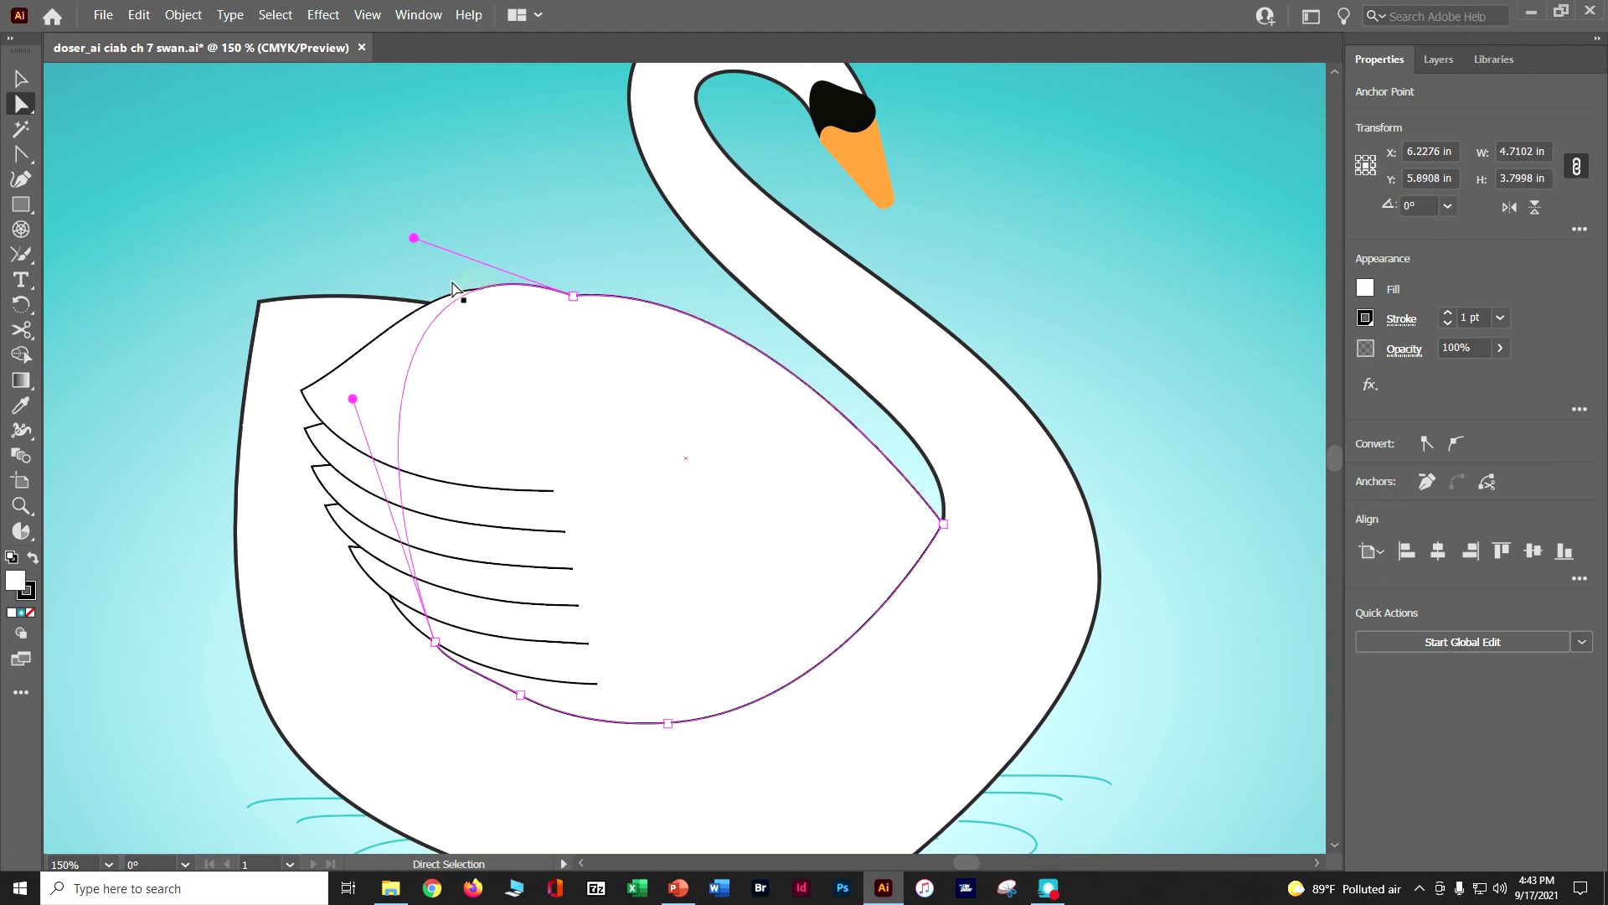
pyautogui.click(1046, 258)
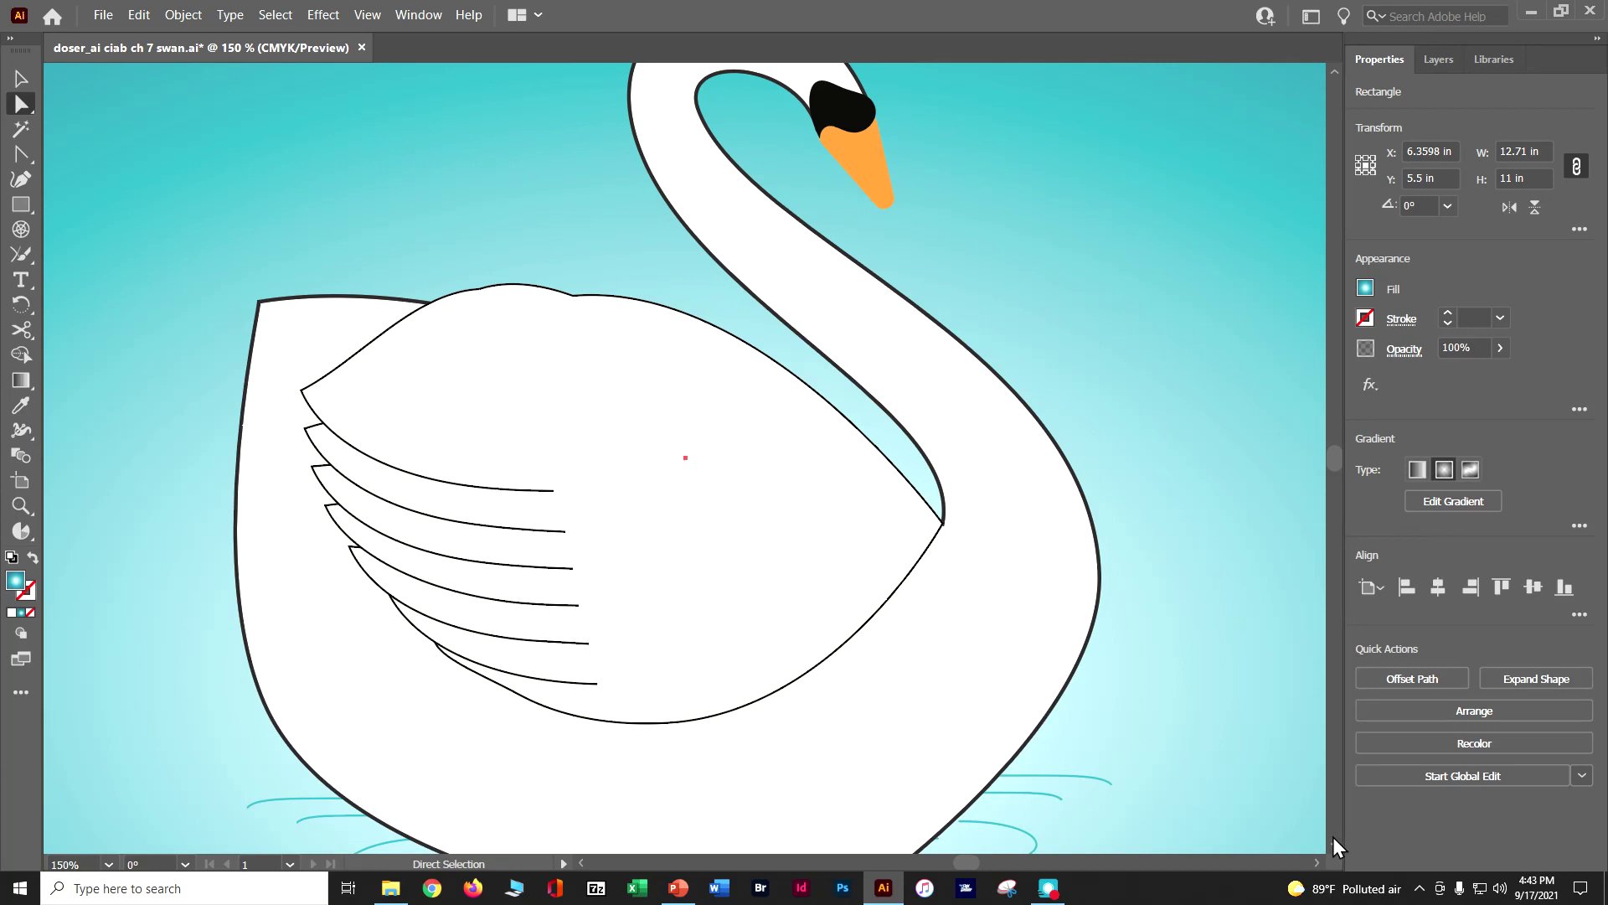
# Reduce the swan body outline's stroke weight to 1 pt and deselect it
pyautogui.press('ctrl')
pyautogui.hotkey('ctrl', '-')
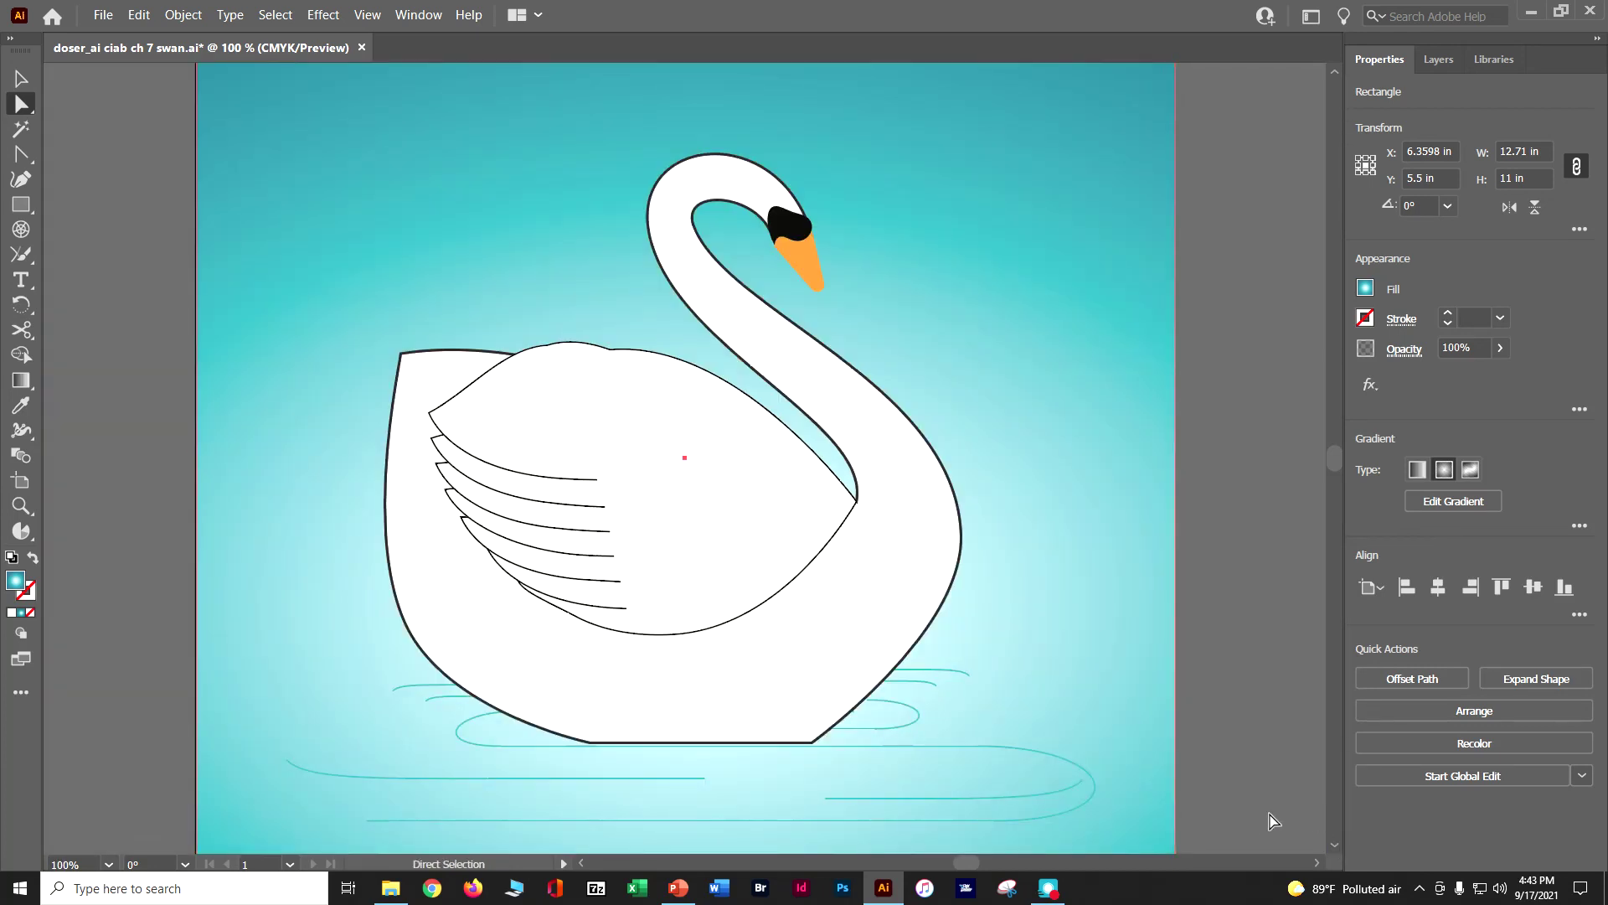
pyautogui.click(854, 501)
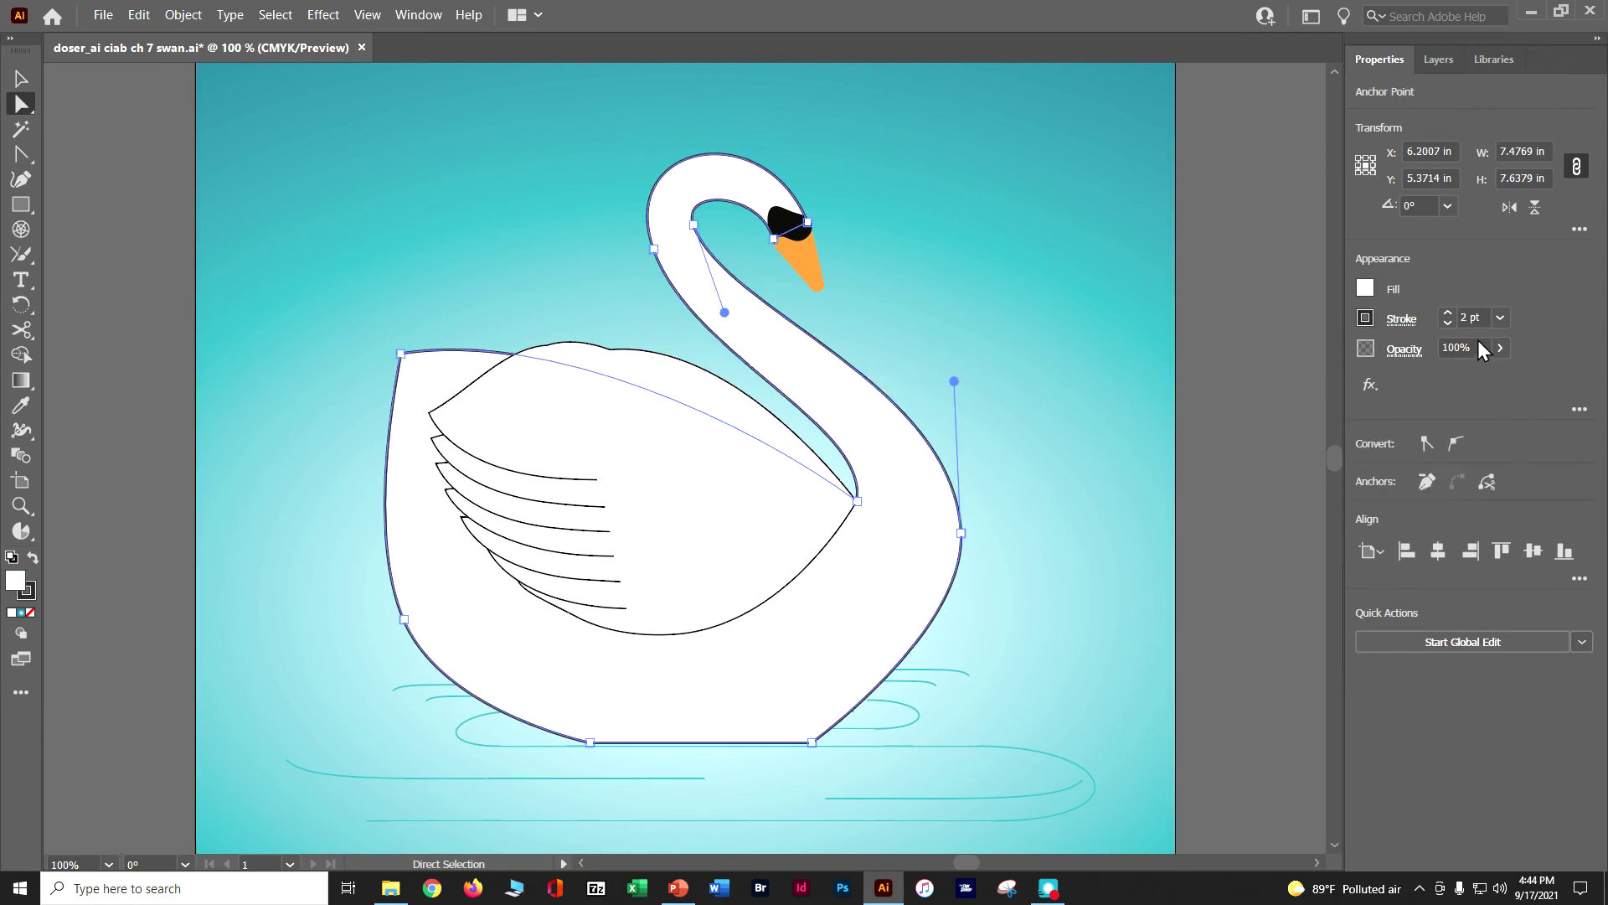
pyautogui.click(1445, 324)
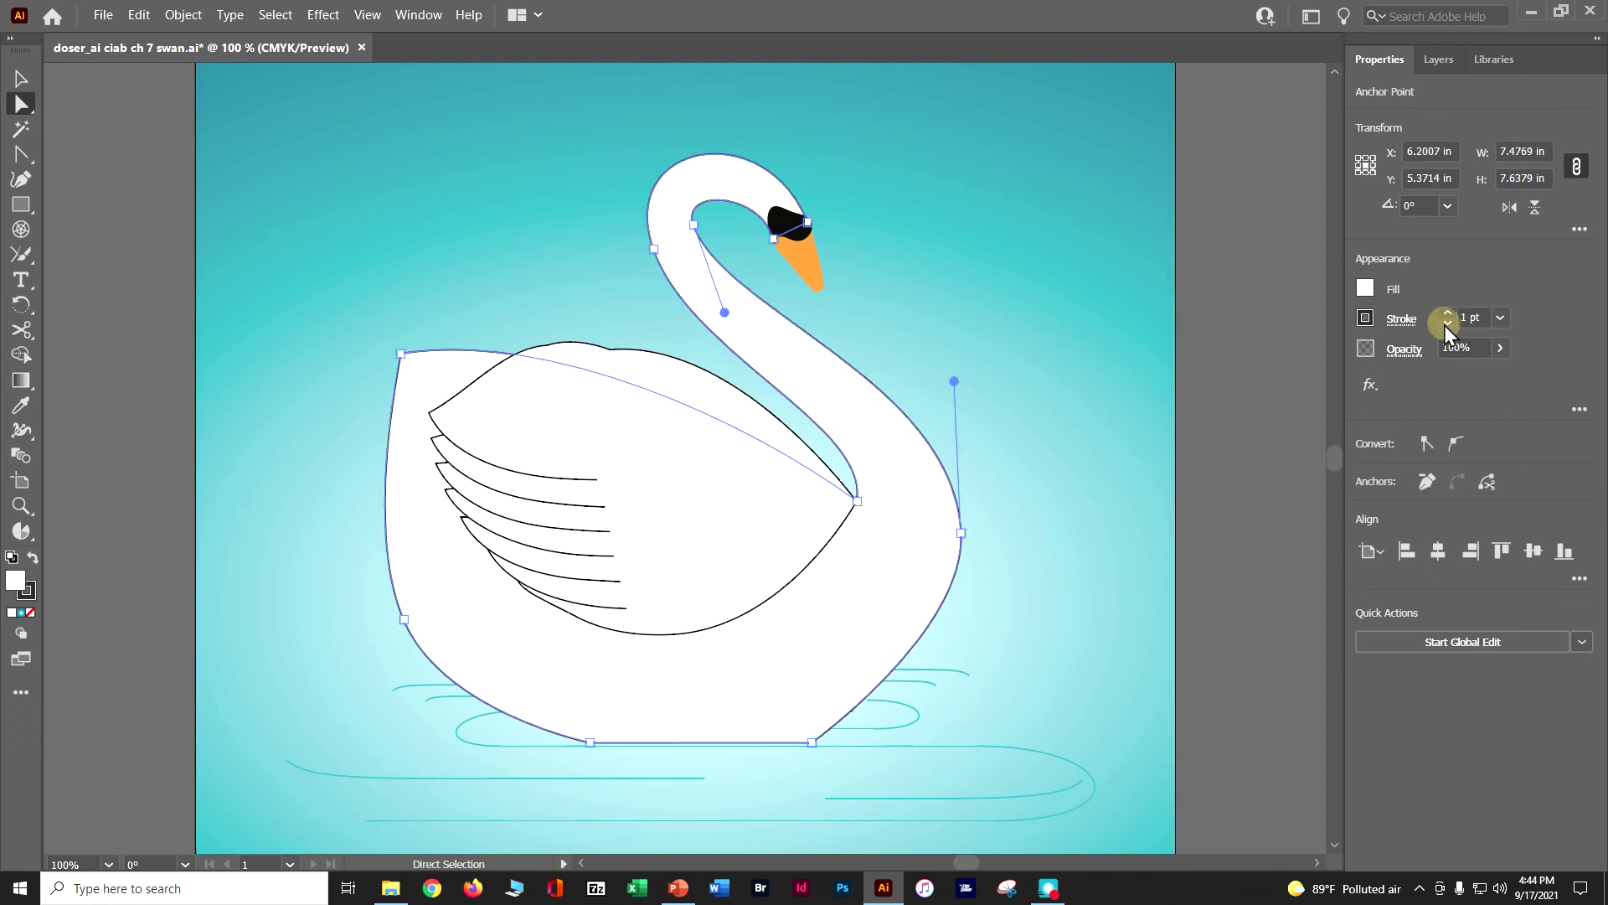
pyautogui.click(134, 535)
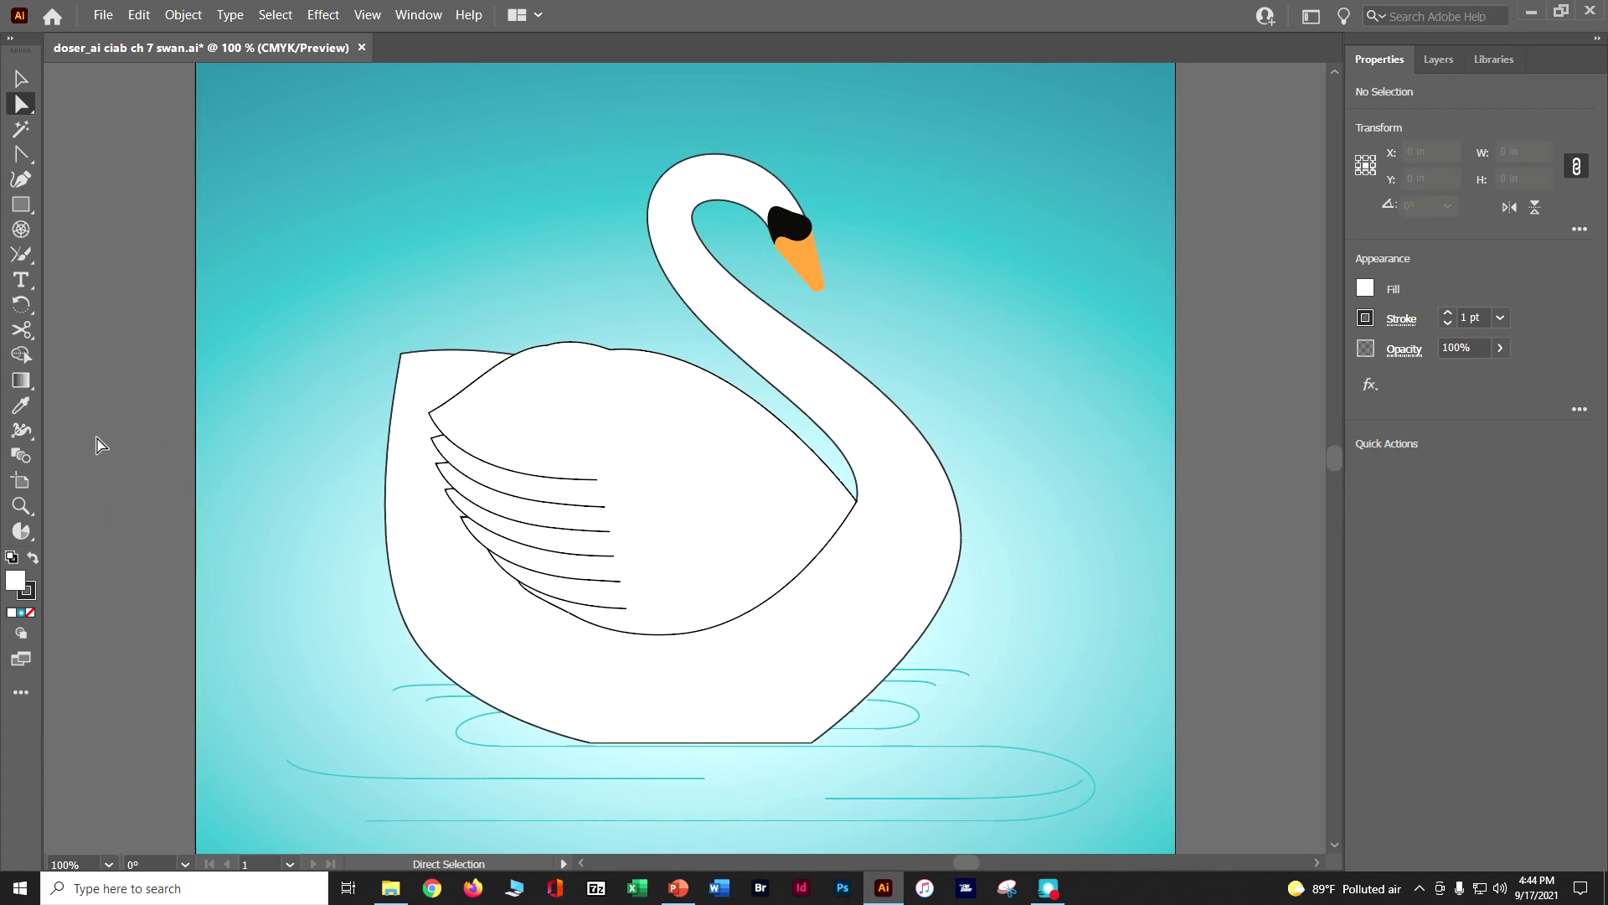
# Save the swan document and switch to the Selection tool
pyautogui.click(101, 23)
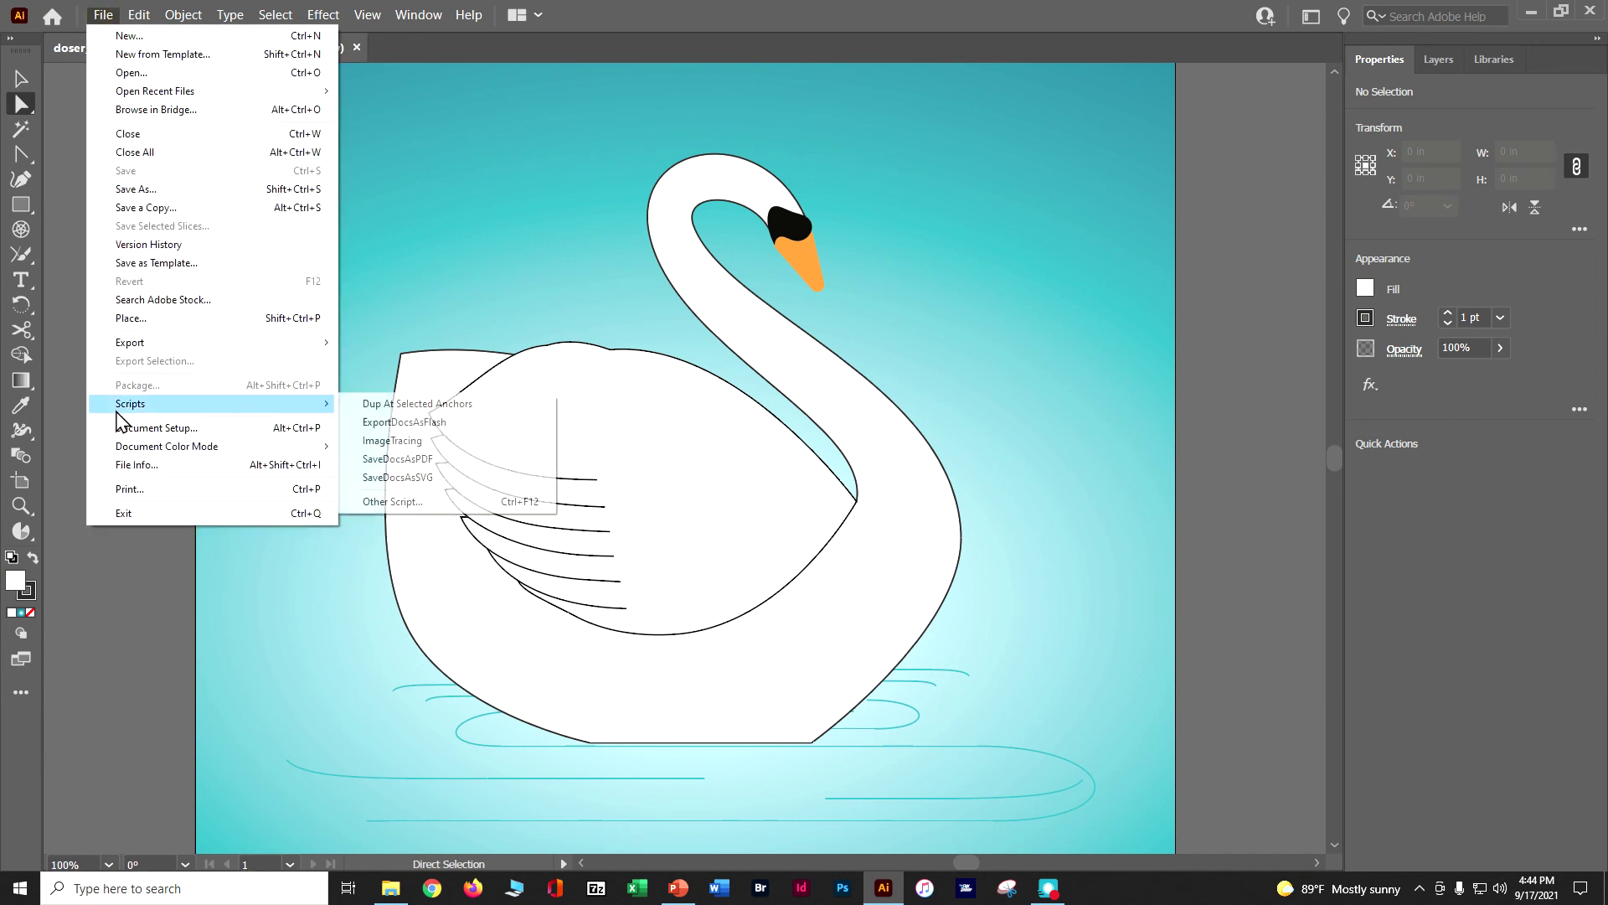
pyautogui.click(62, 293)
pyautogui.click(16, 76)
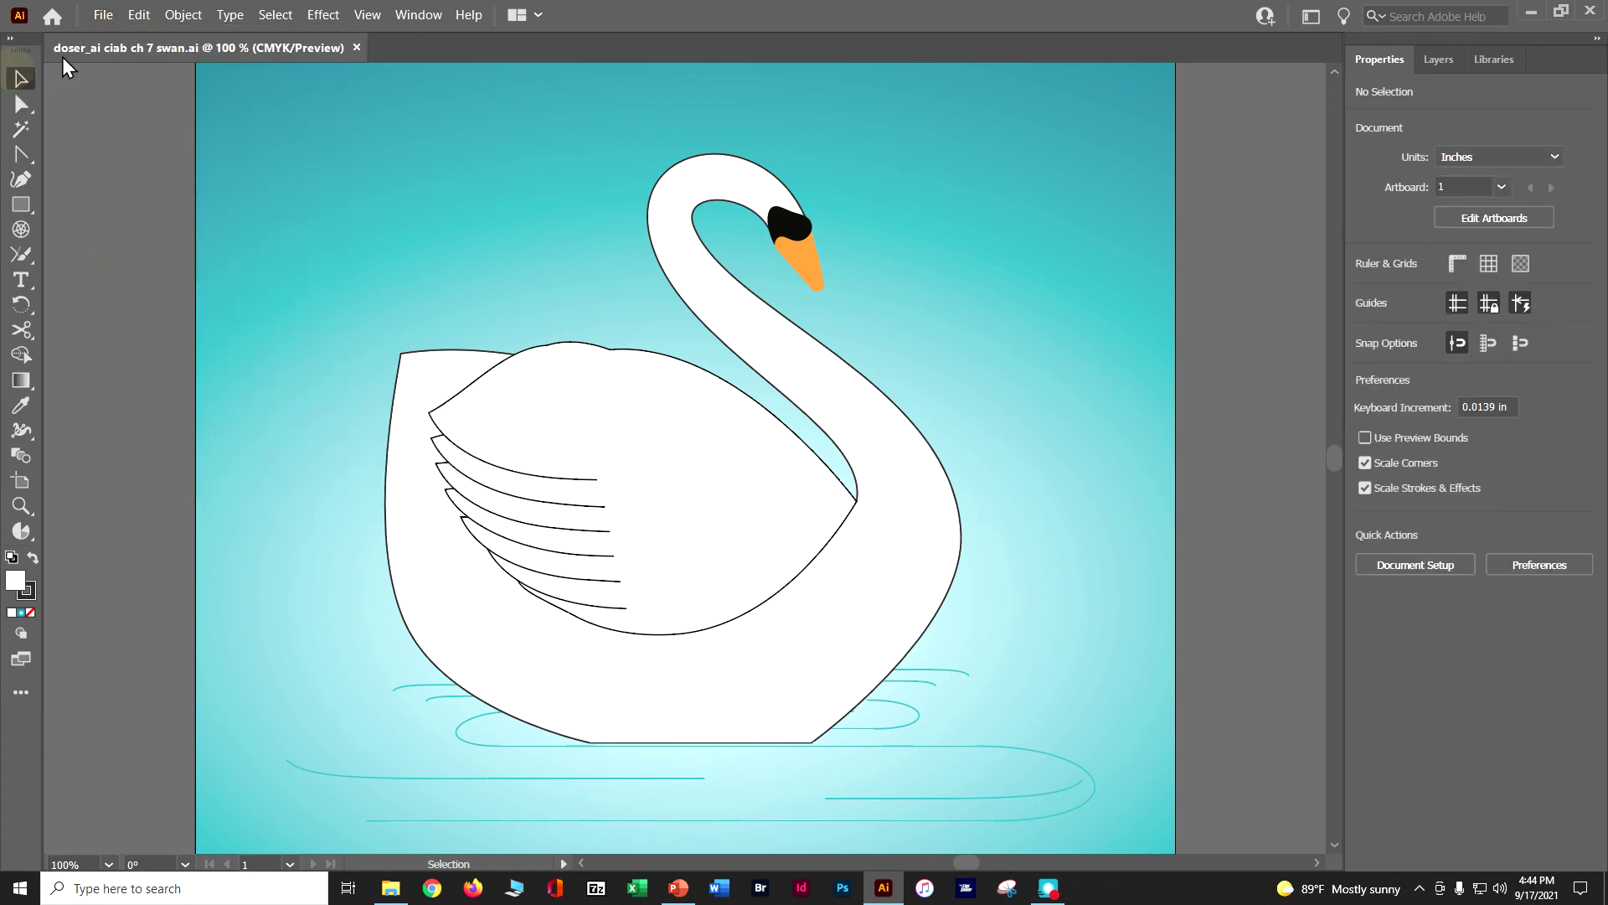
# Start packaging the document, with Lesson07 under Desktop, Revised Tutorials CC2021 AI CIAB, illustrator_2021_cib, Lessons as the package location
pyautogui.click(99, 20)
pyautogui.click(128, 381)
pyautogui.click(1028, 339)
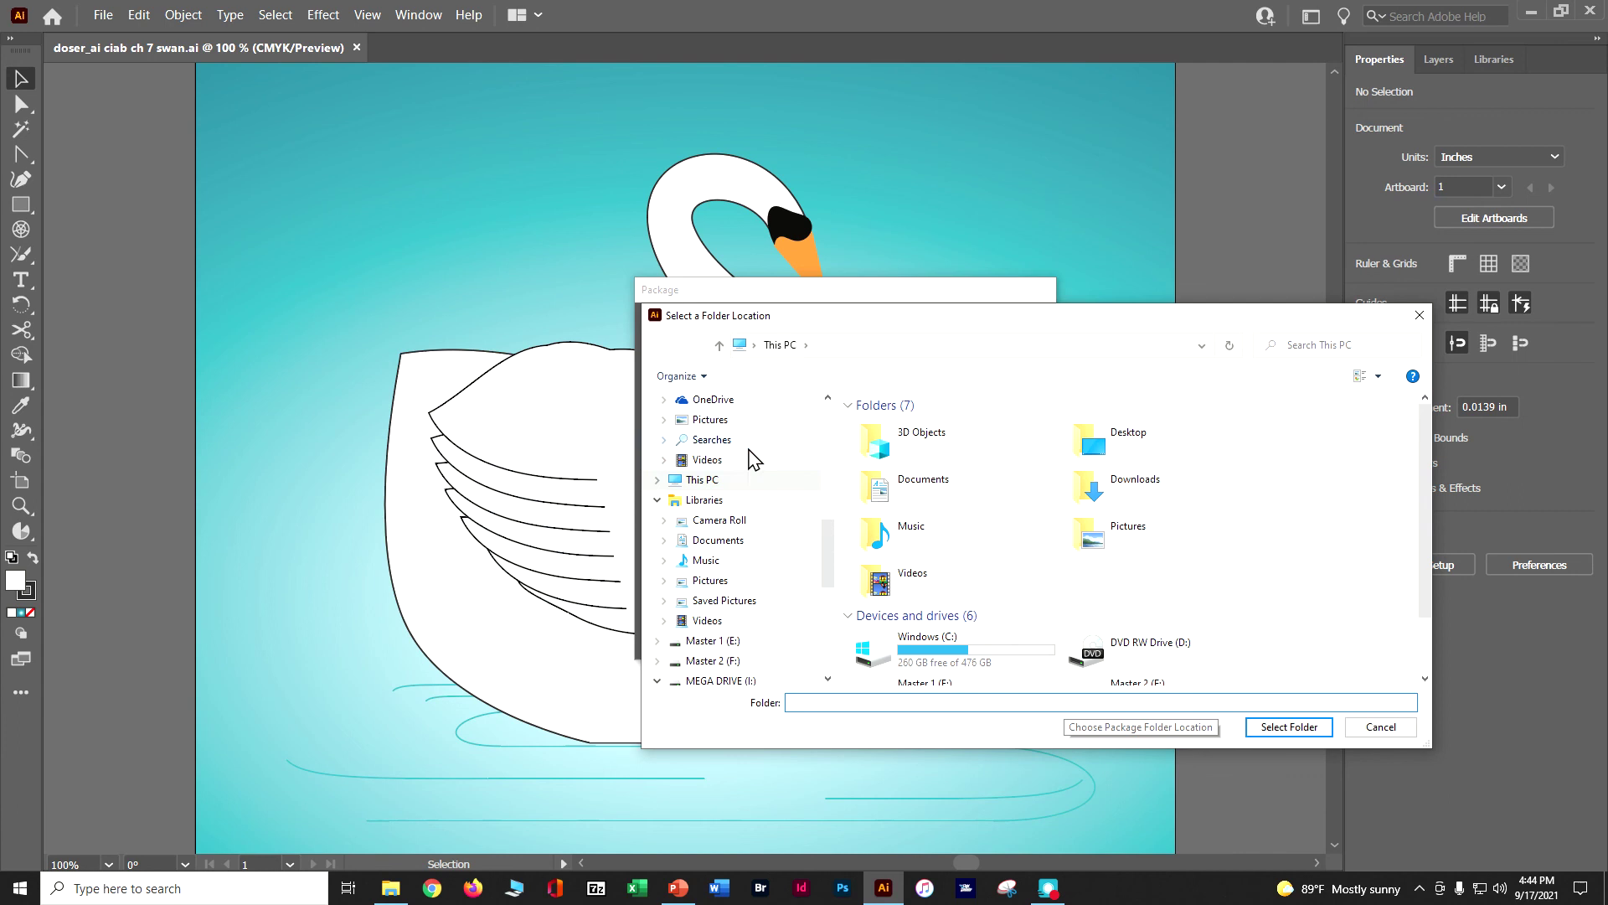
pyautogui.moveTo(832, 541); pyautogui.dragTo(828, 494)
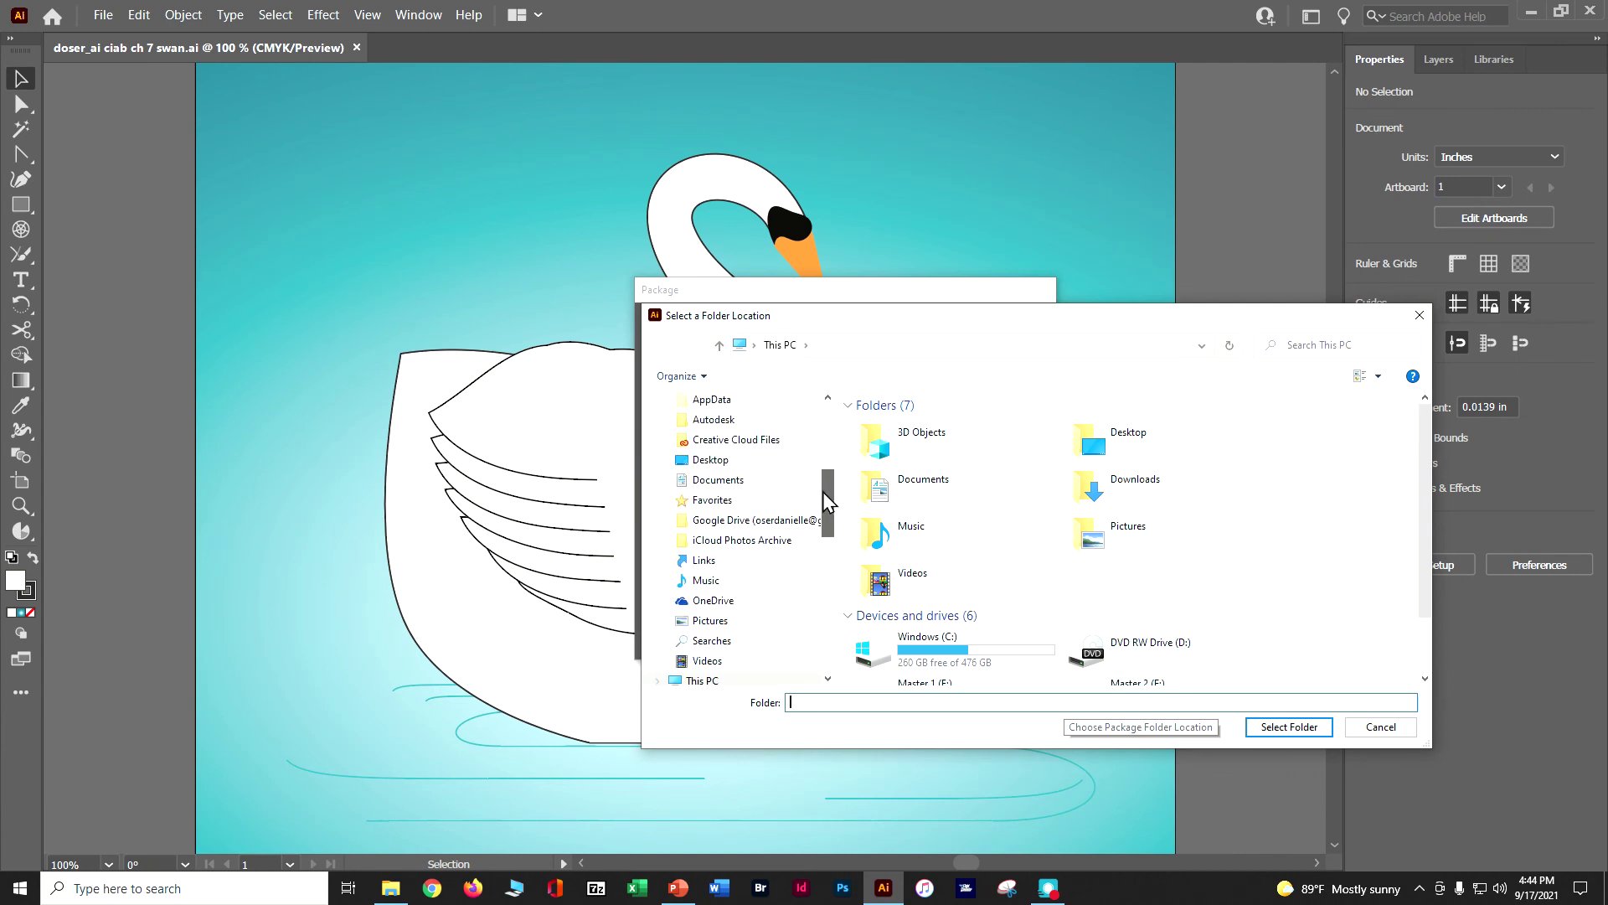
pyautogui.click(739, 463)
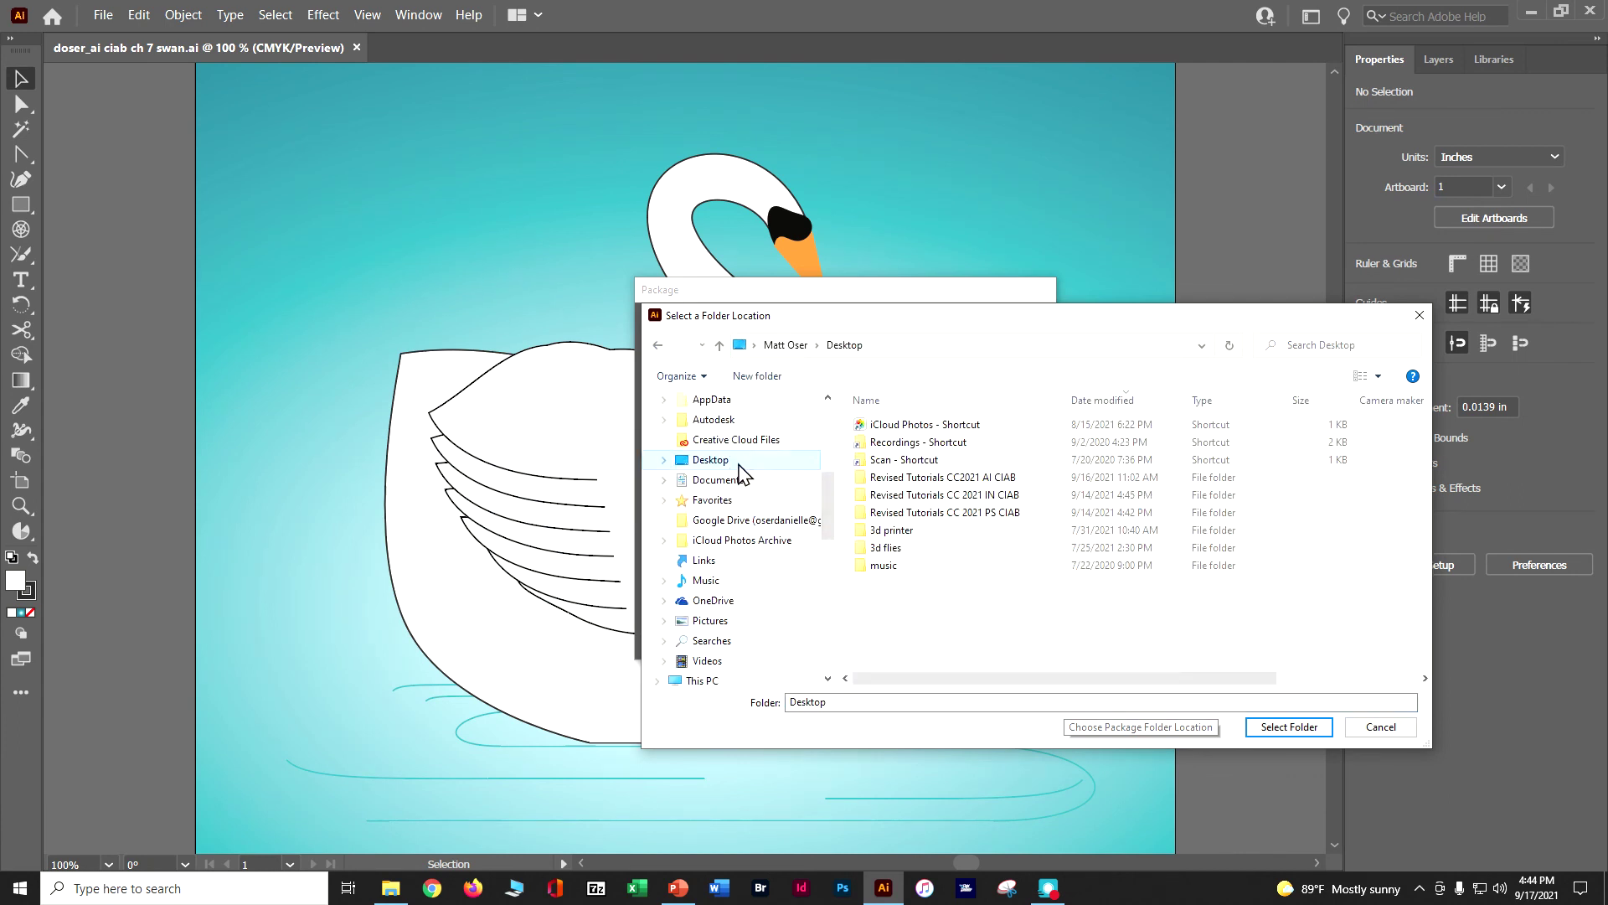
pyautogui.click(899, 484)
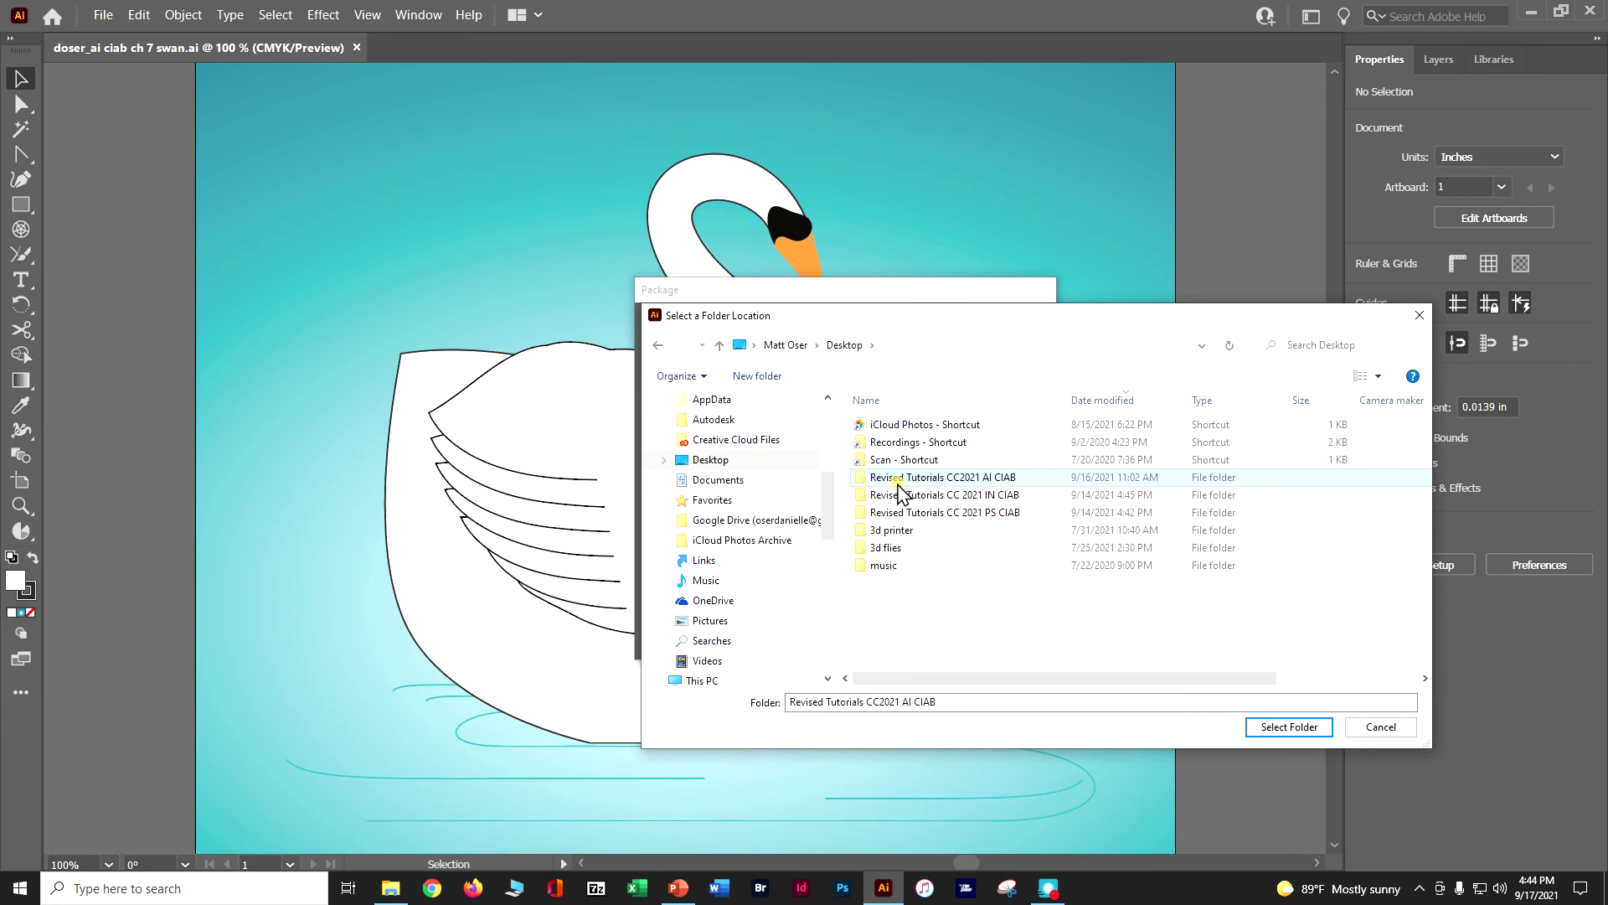
pyautogui.doubleClick(899, 485)
pyautogui.doubleClick(887, 426)
pyautogui.doubleClick(861, 428)
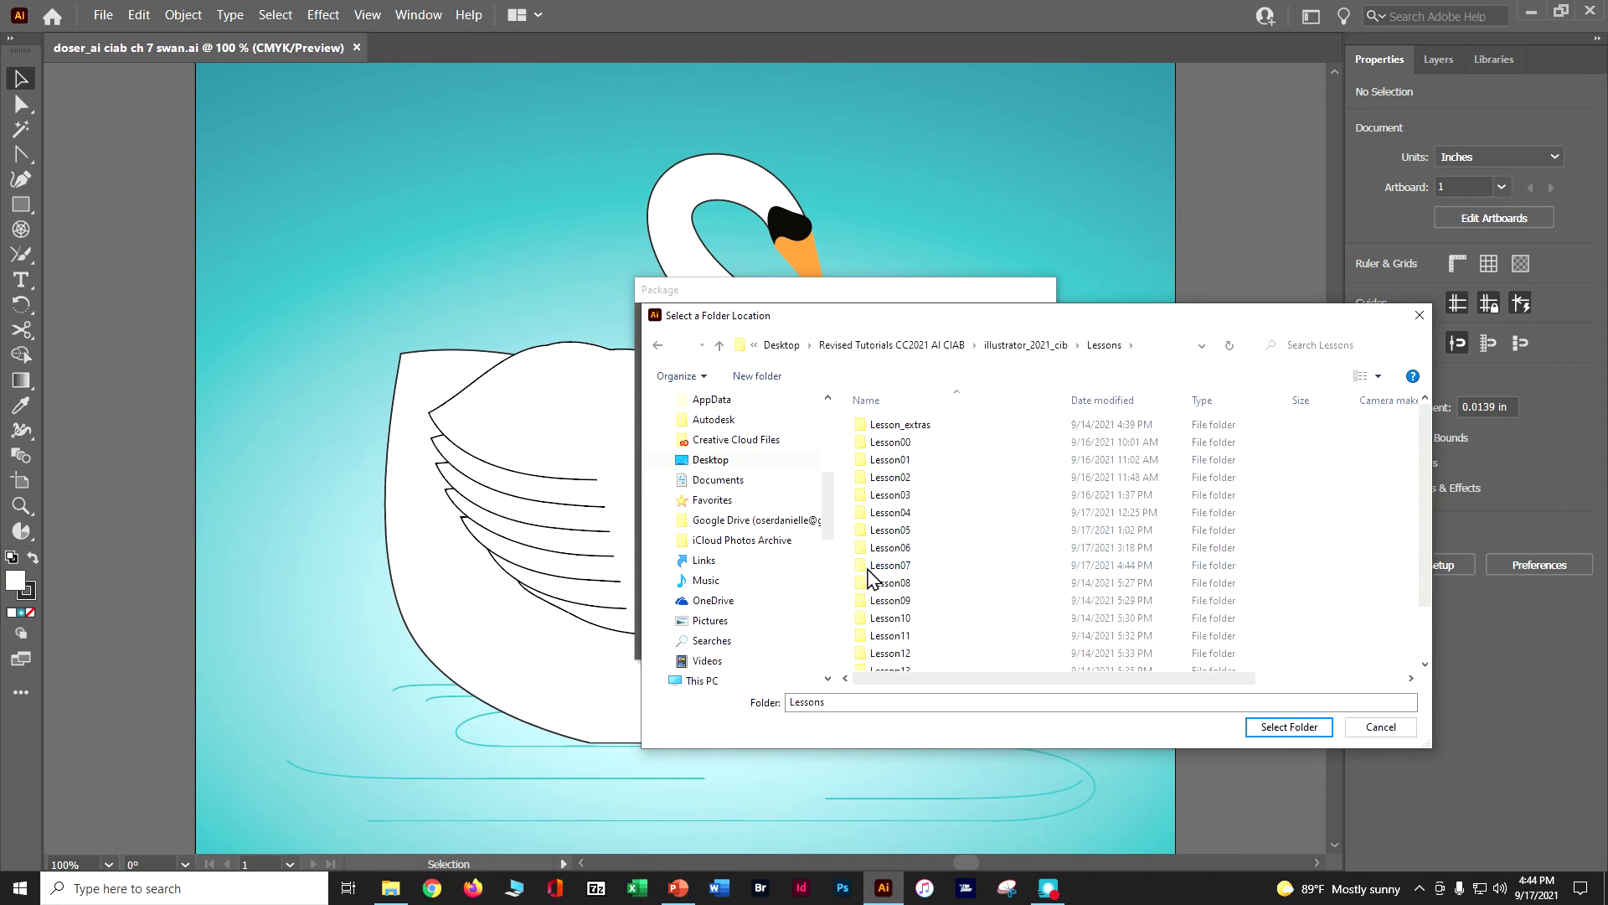
pyautogui.doubleClick(890, 565)
pyautogui.click(1297, 729)
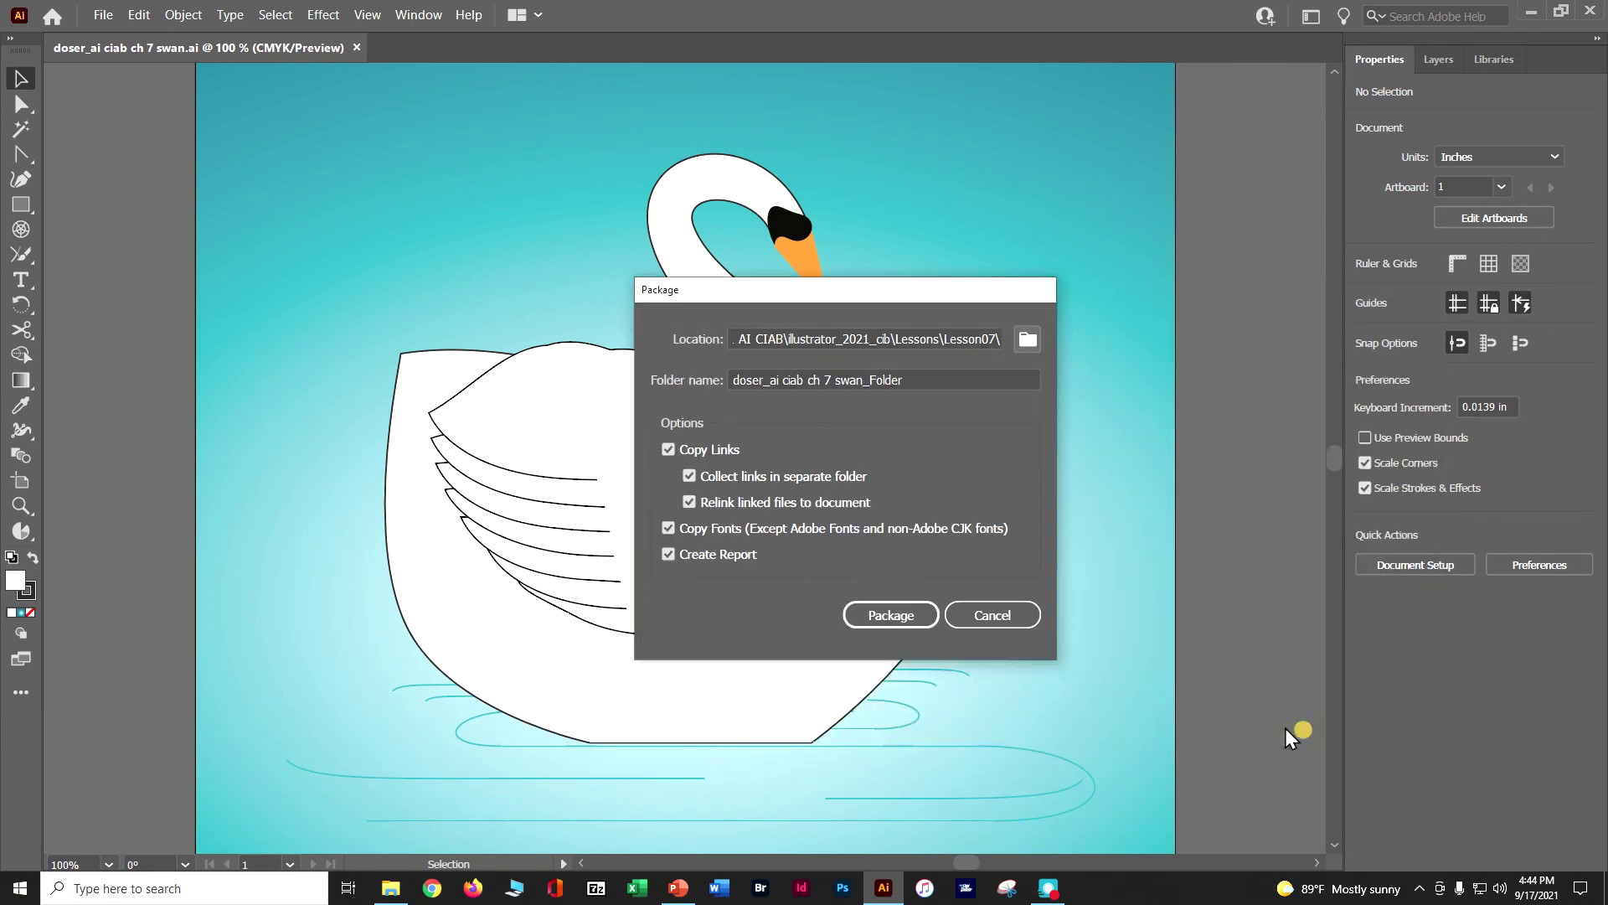
# End the package folder name with swan_pkg, create the package with the default options, and show it in File Explorer
pyautogui.click(911, 376)
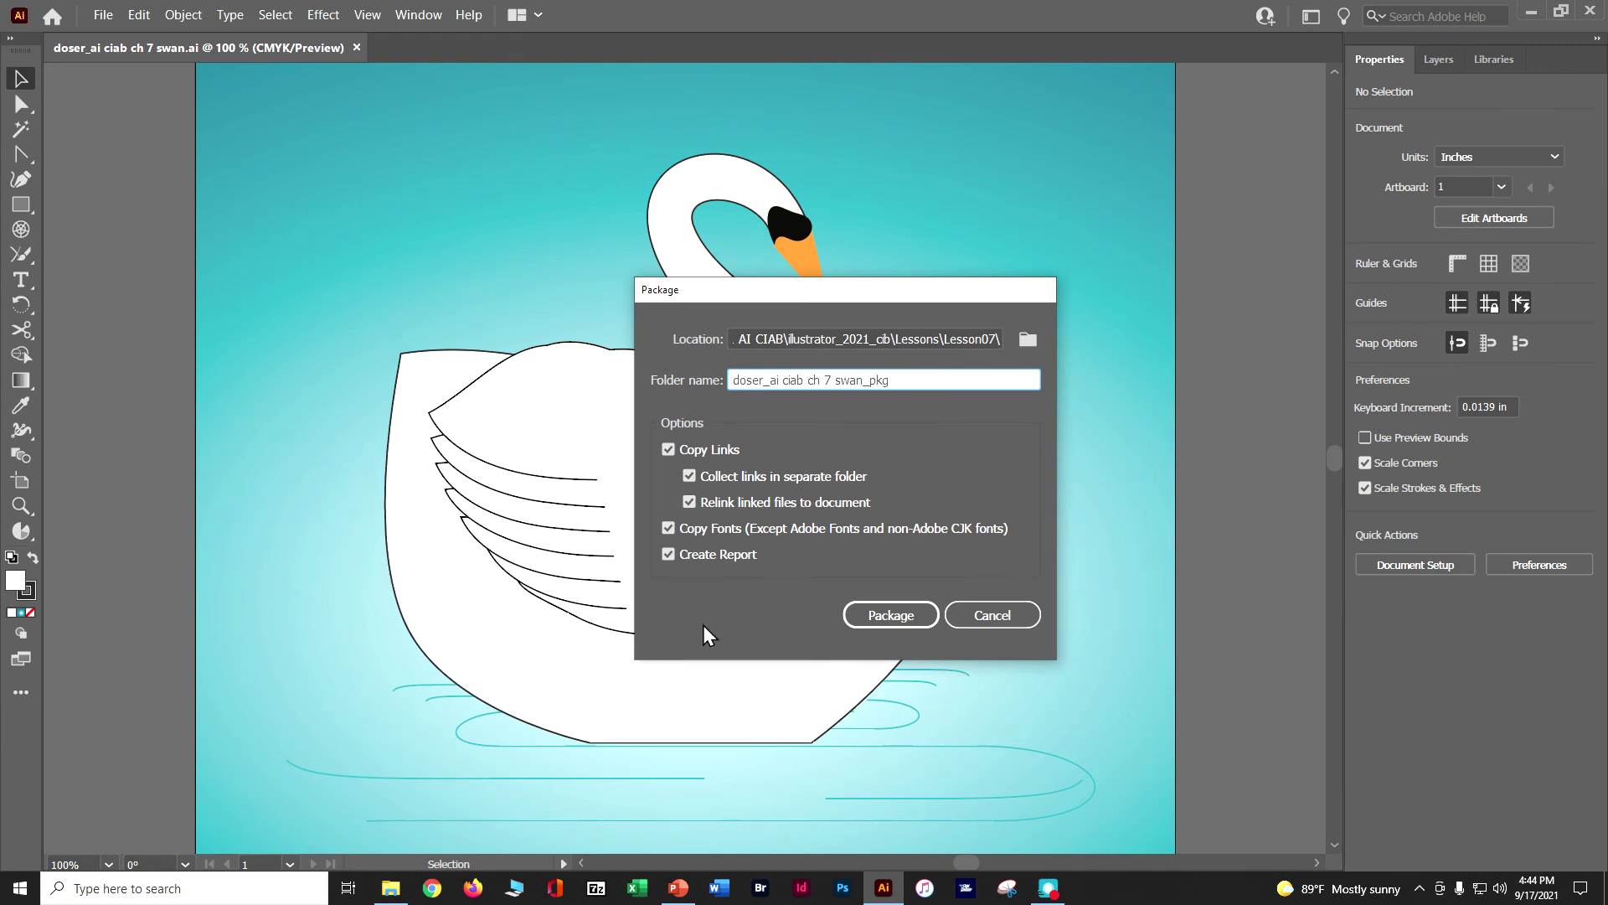
pyautogui.click(876, 614)
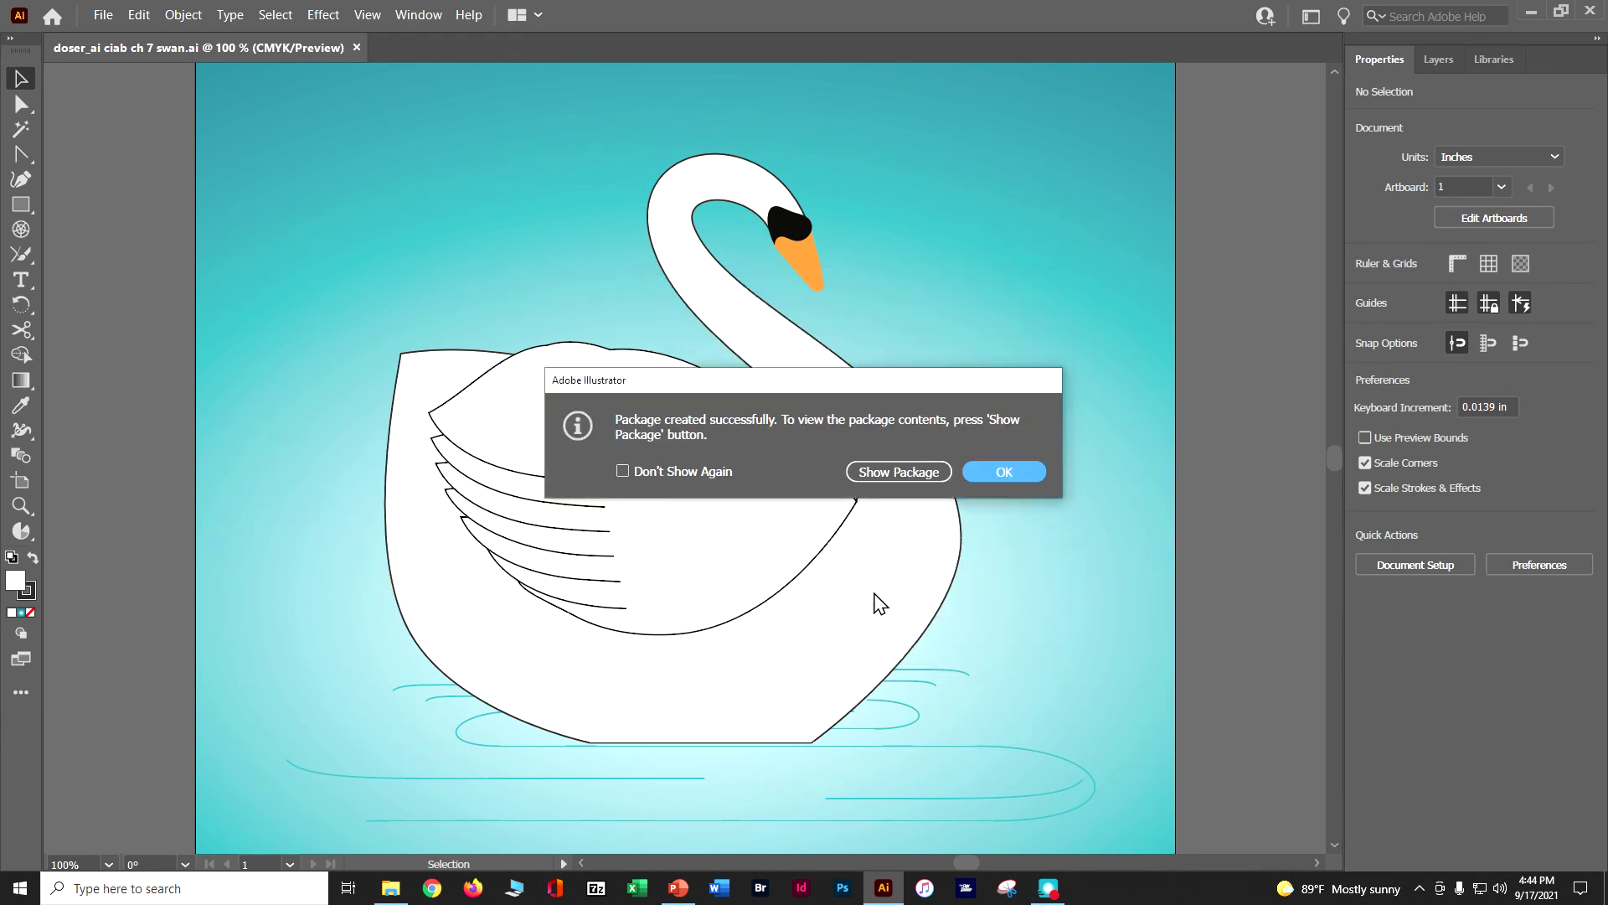
pyautogui.click(898, 472)
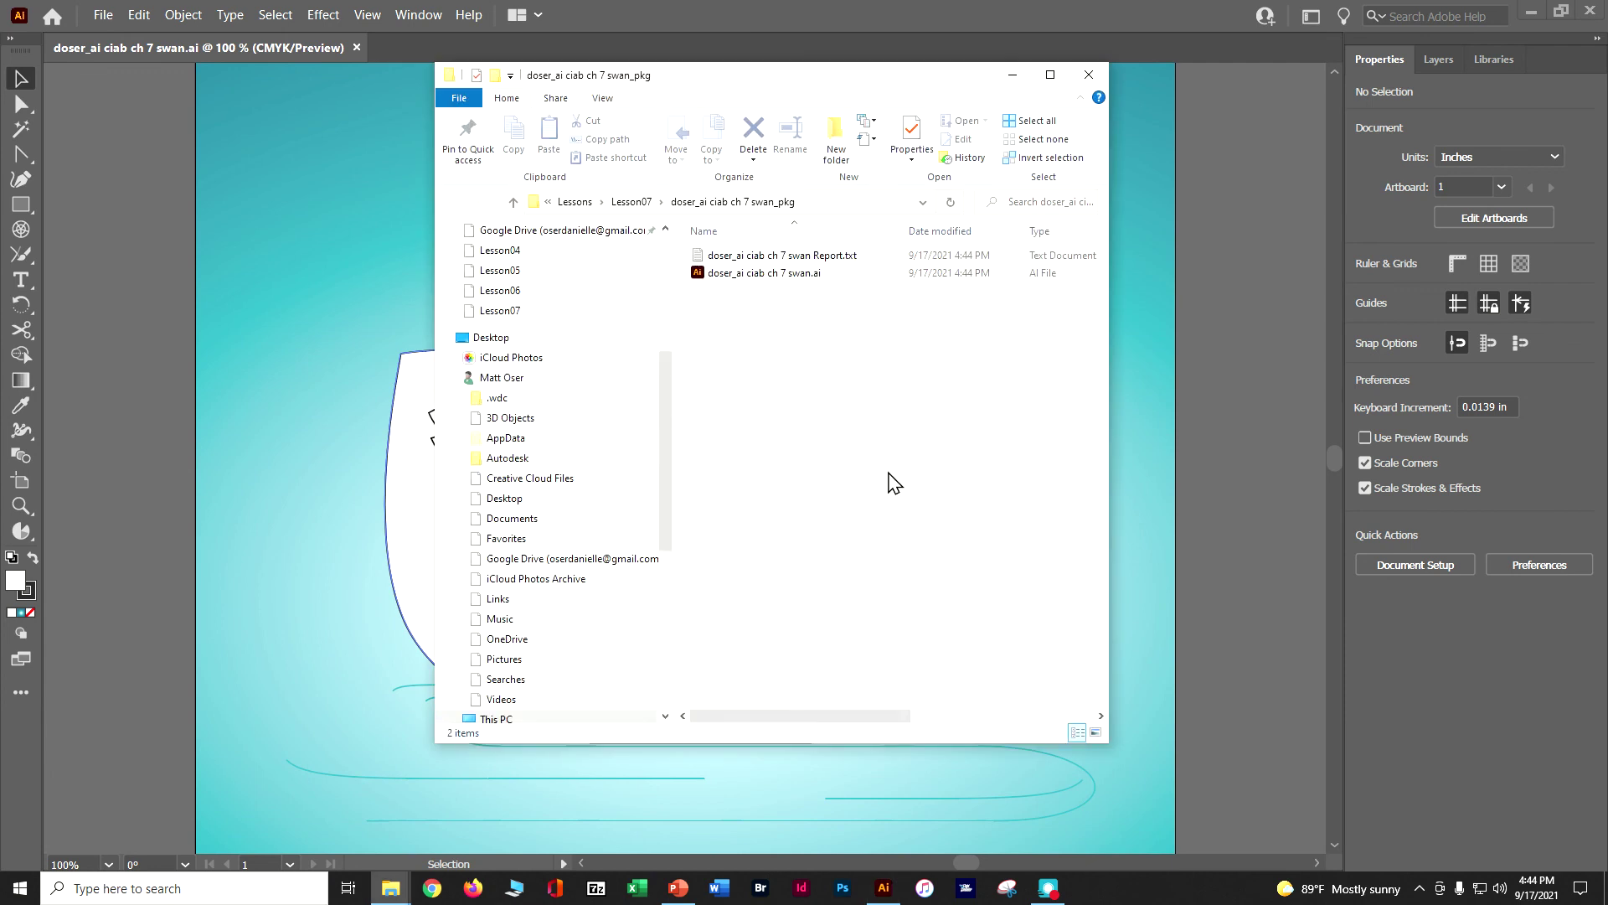
# Compress the swan_pkg folder in Lesson07 into a zip file and widen the Name column to show full file names
pyautogui.click(646, 204)
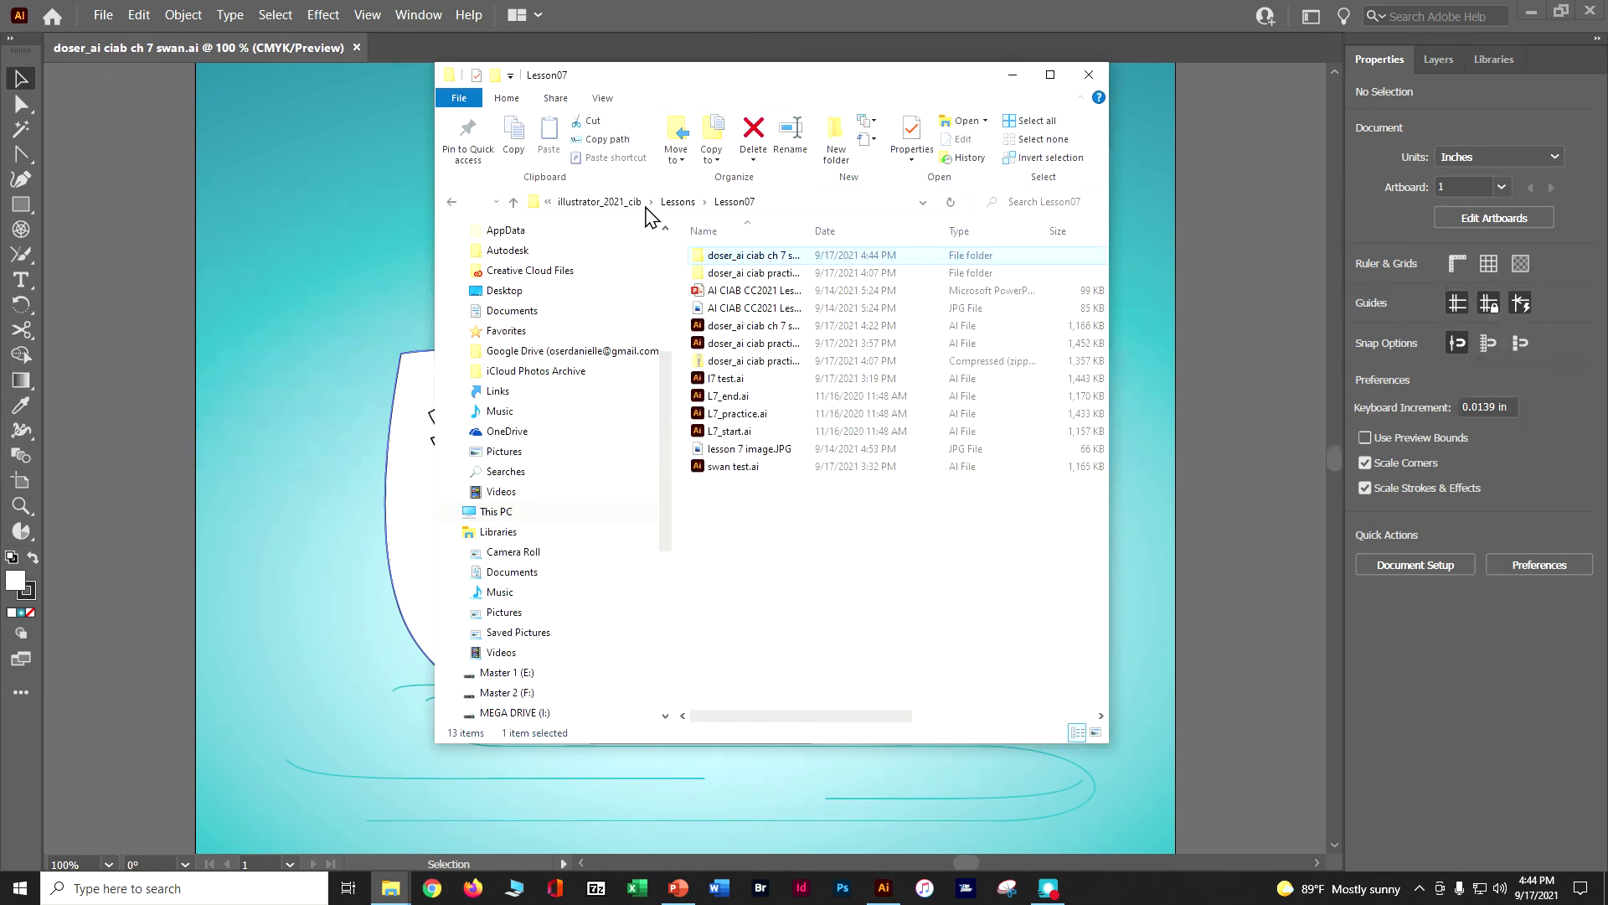
pyautogui.rightClick(760, 260)
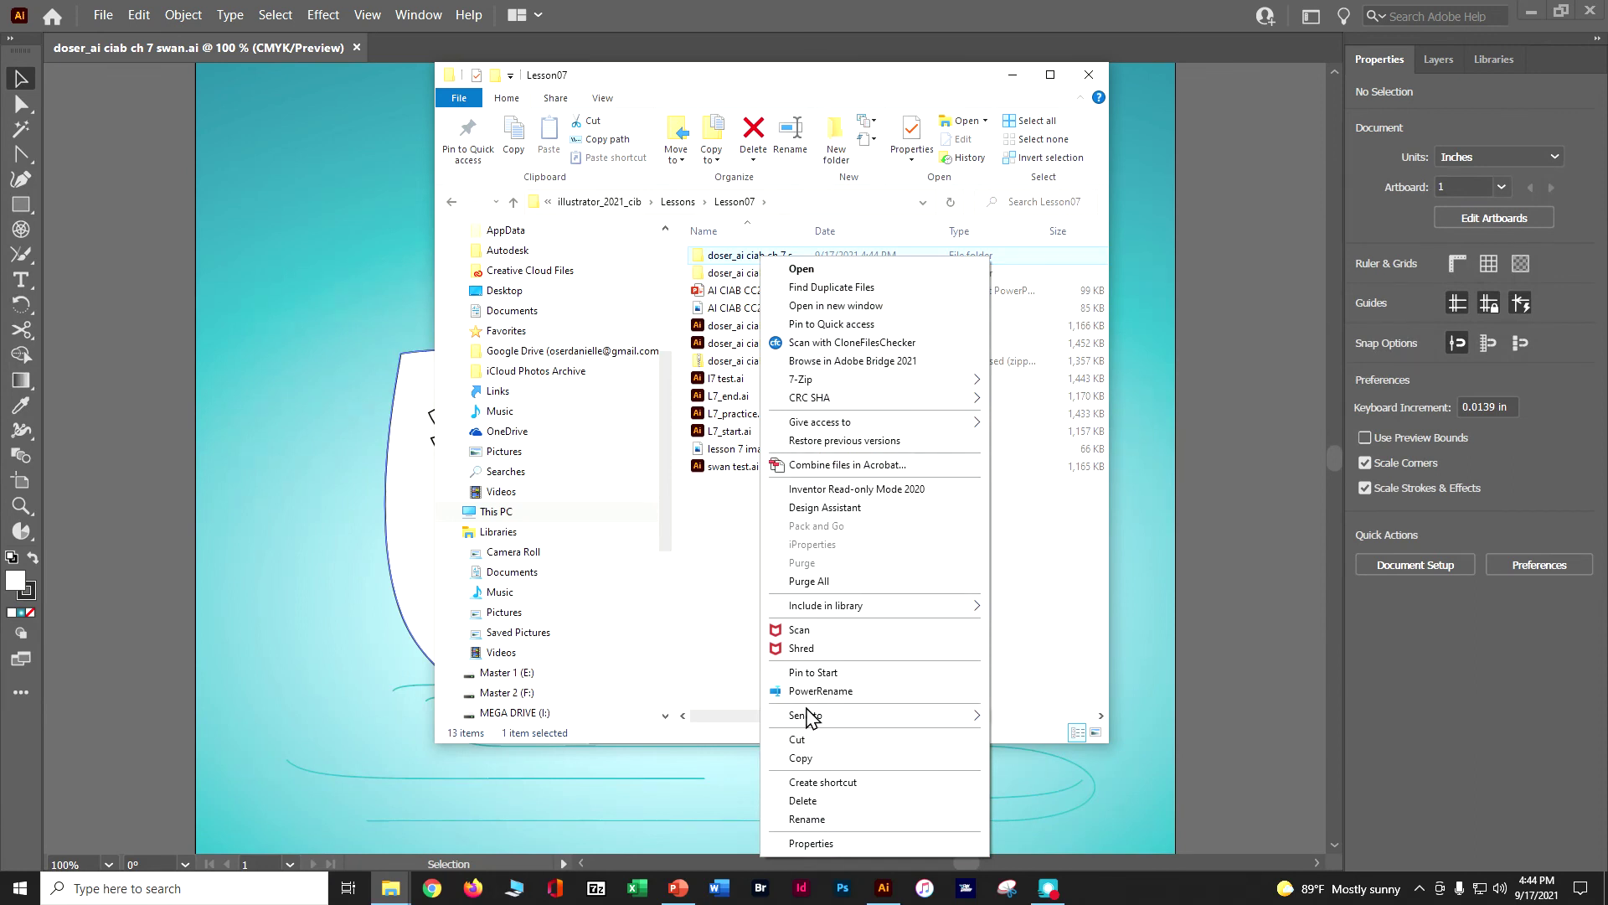
pyautogui.moveTo(809, 717)
pyautogui.click(1079, 730)
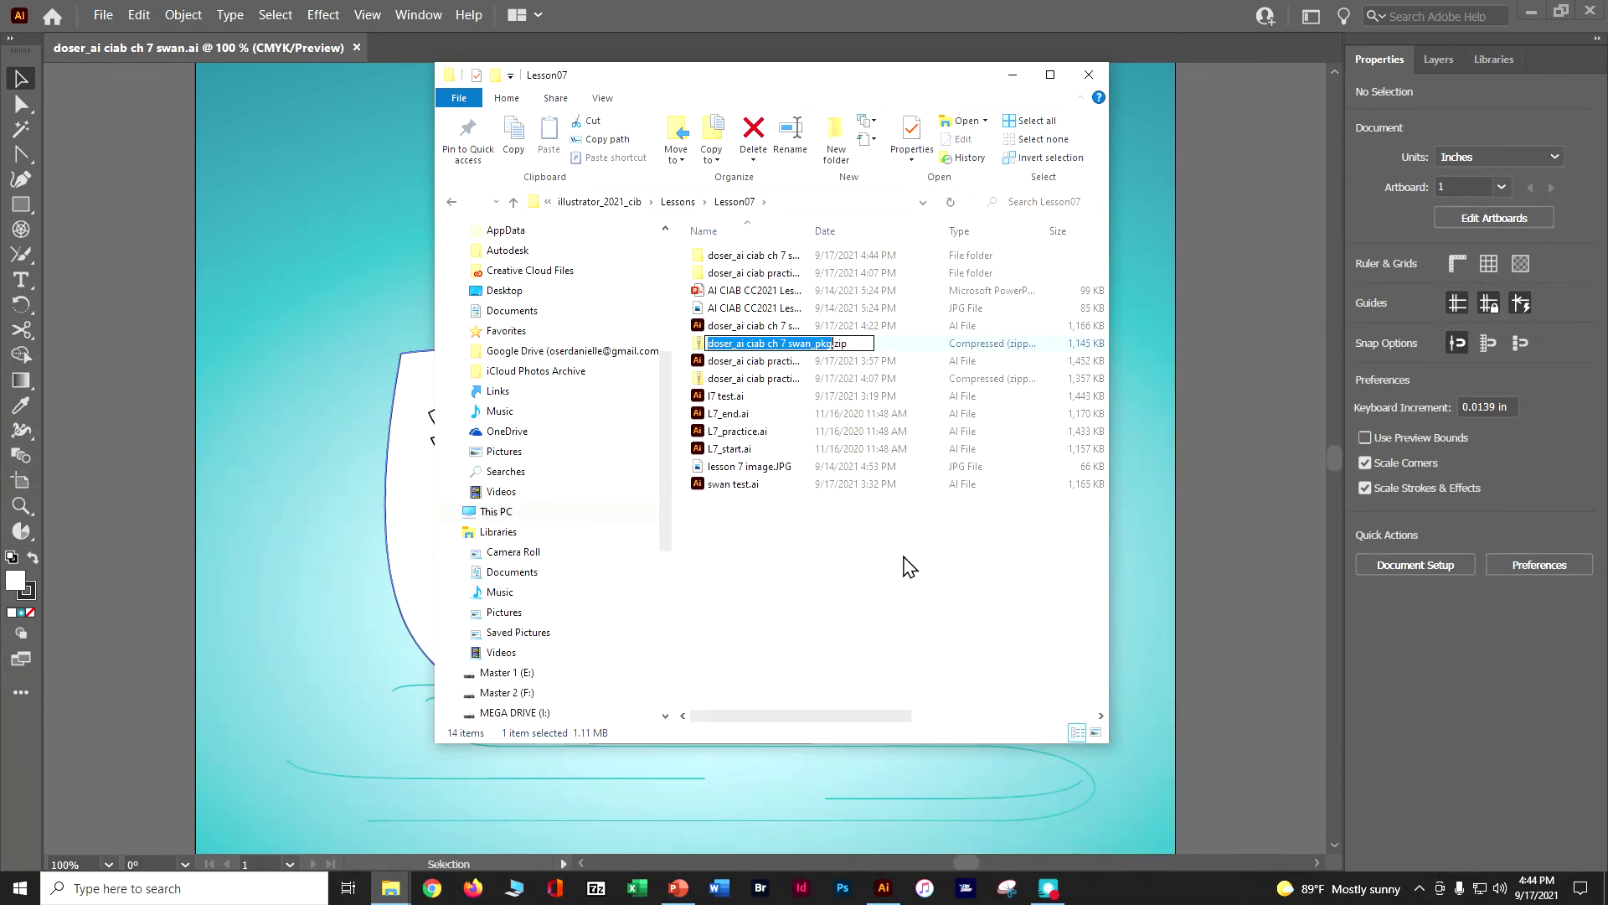
pyautogui.moveTo(811, 231); pyautogui.dragTo(938, 229)
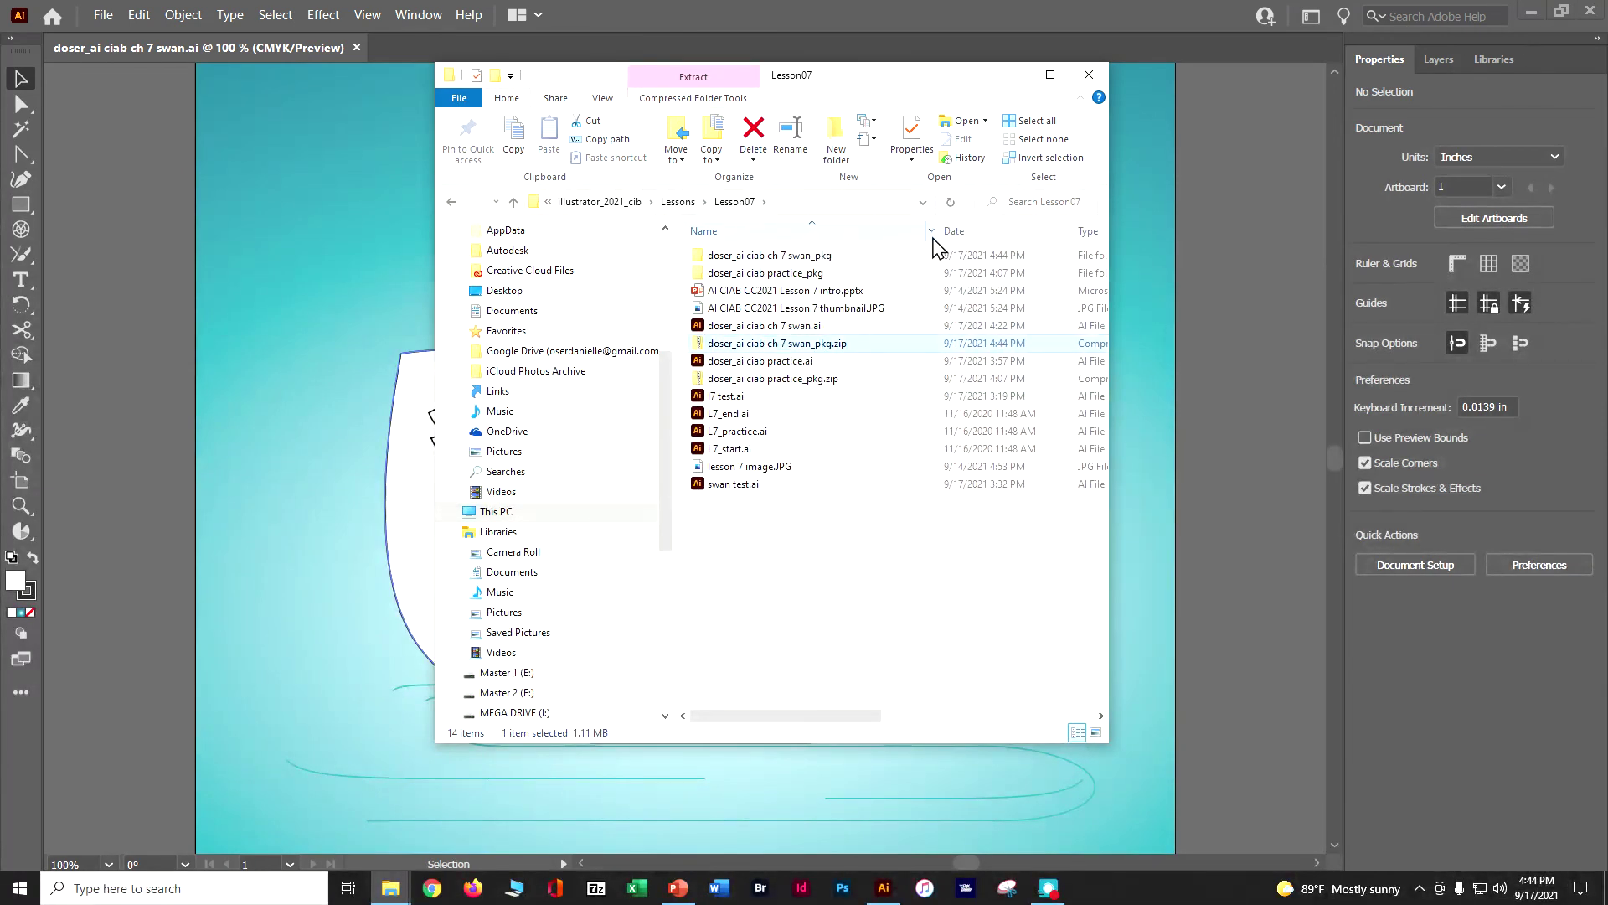